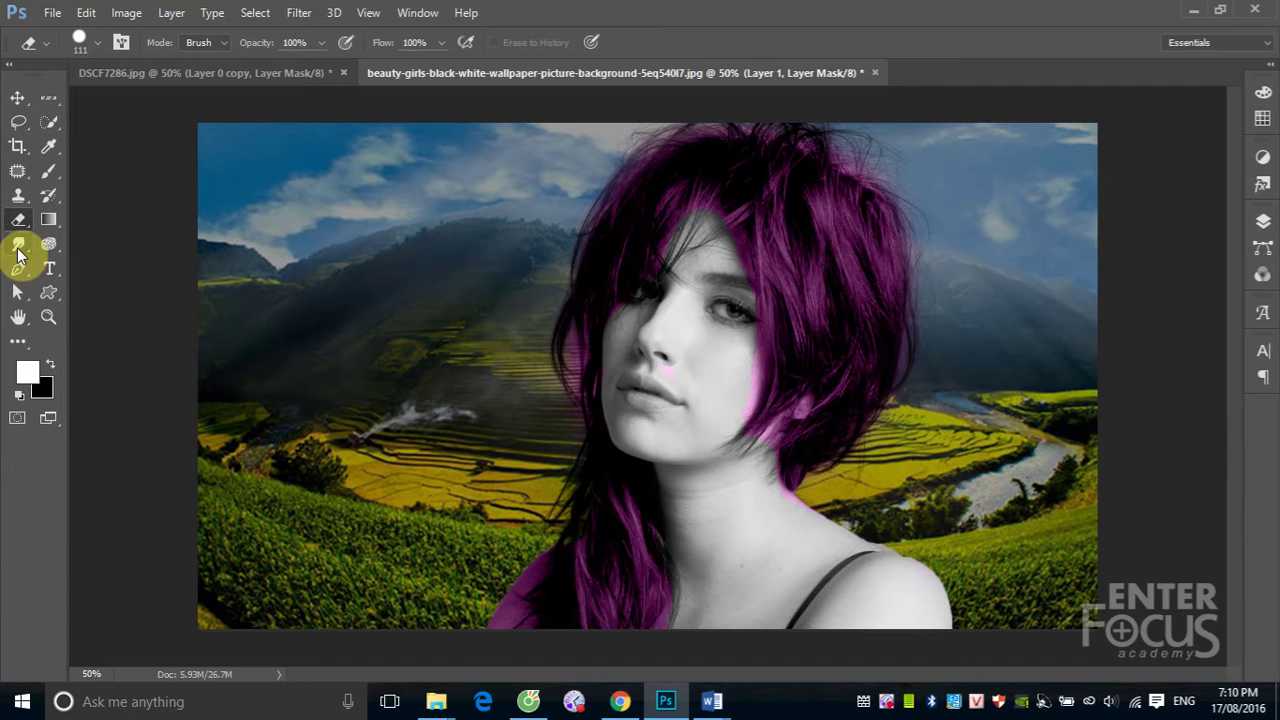
- Switch from the Smudge slot to the Sponge tool in Desaturate mode, then open the File menu
{"action": "left_click", "coordinate": [18, 247]}
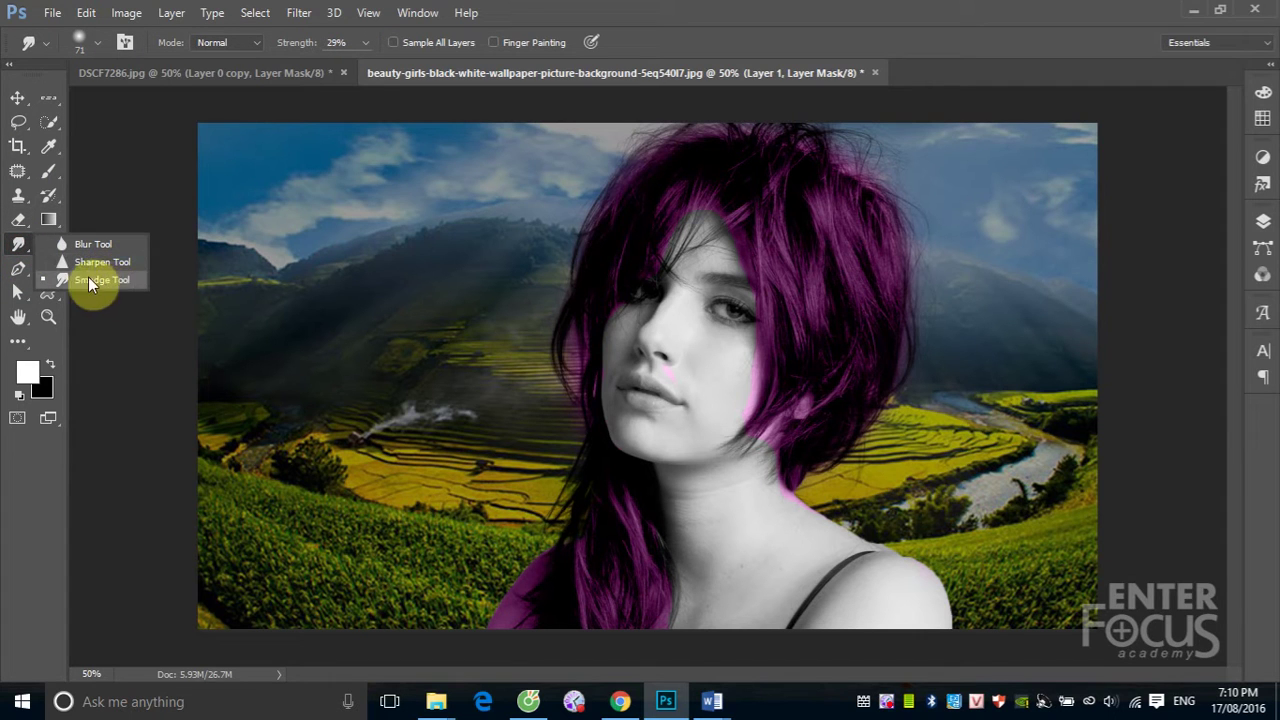
{"action": "left_click", "coordinate": [145, 149]}
{"action": "left_click_drag", "start_coordinate": [50, 246], "coordinate": [110, 258]}
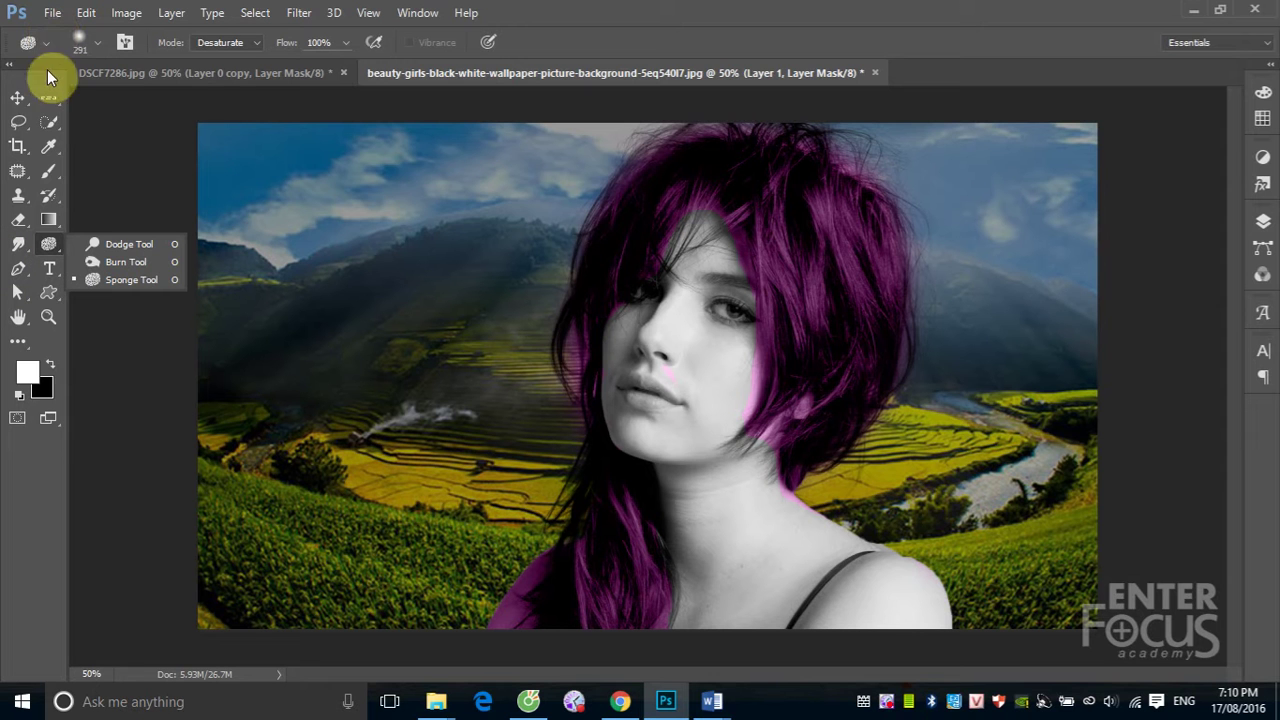
{"action": "left_click", "coordinate": [51, 14]}
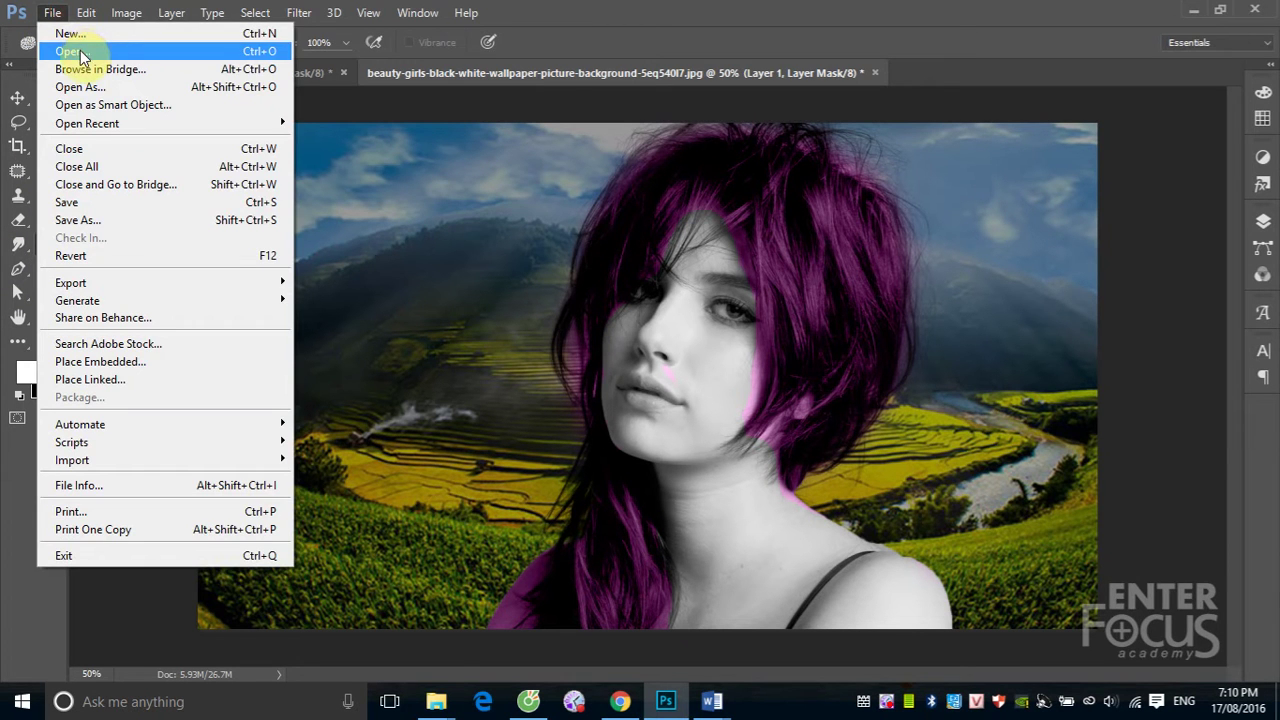
- Open 01_rubber-duck.jpg from the Desktop
{"action": "left_click", "coordinate": [717, 320]}
{"action": "key", "text": "ctrl+o"}
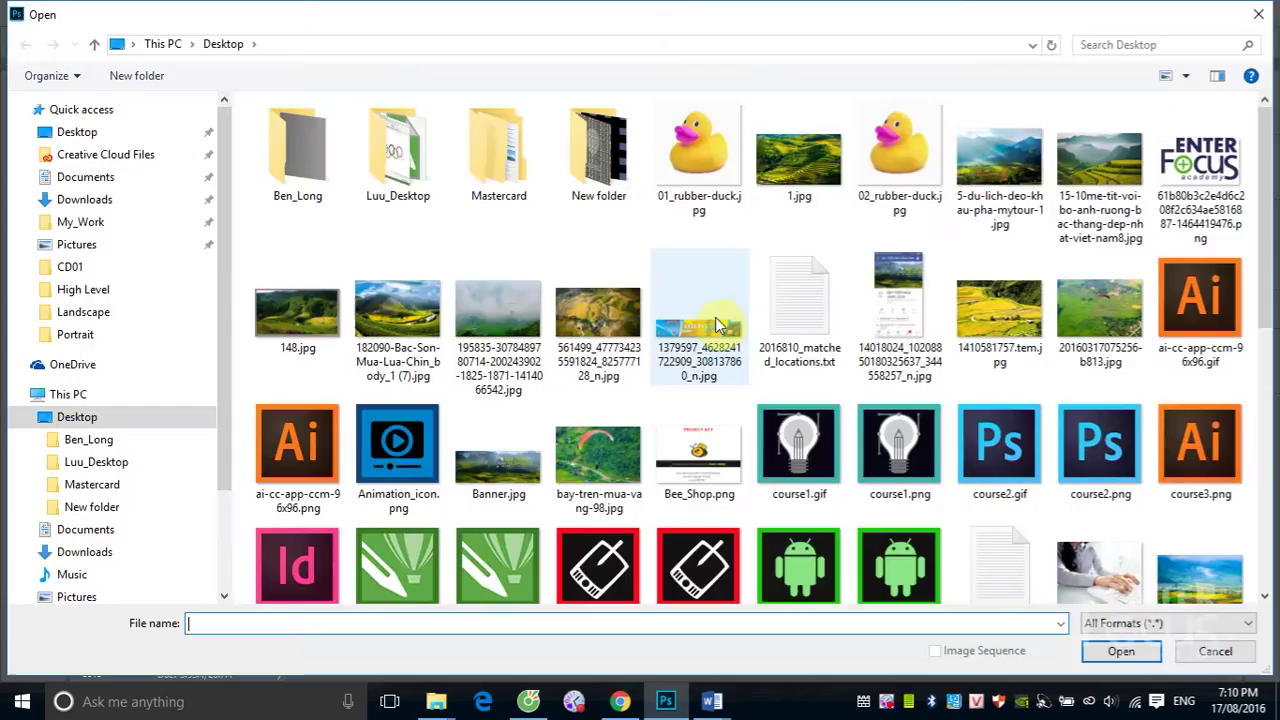
{"action": "left_click", "coordinate": [695, 160]}
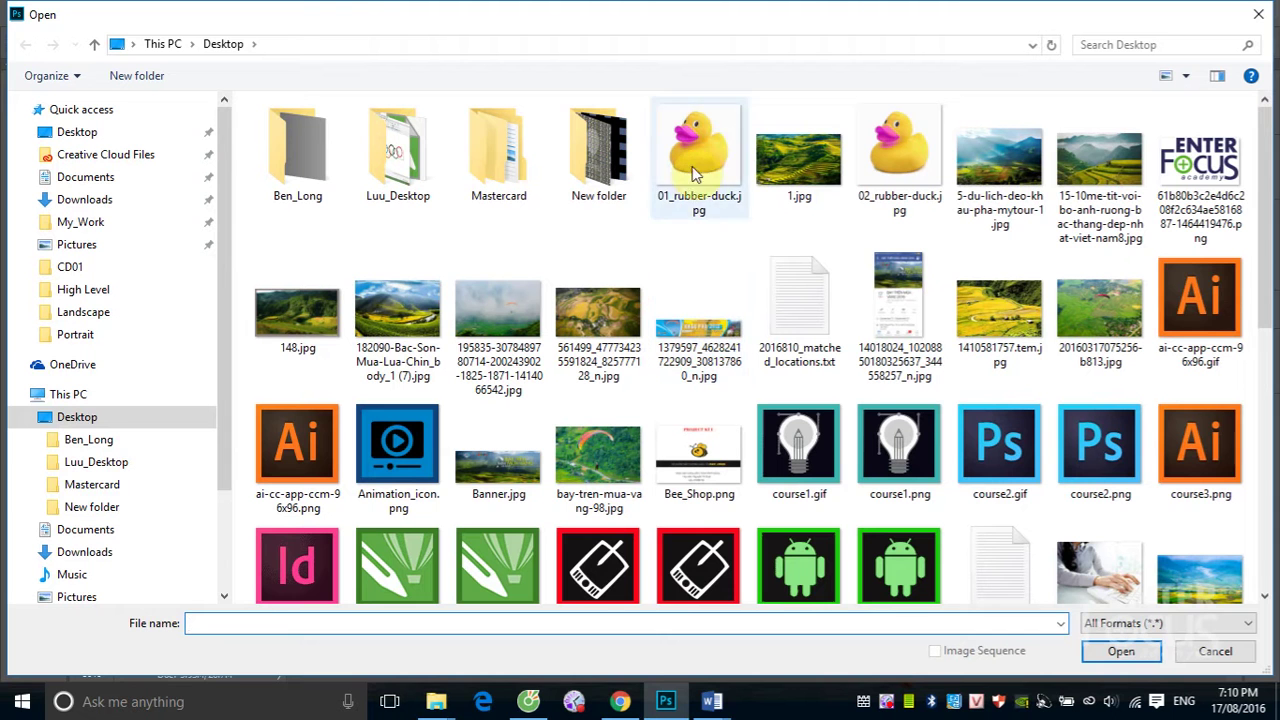
{"action": "left_click", "coordinate": [1122, 651]}
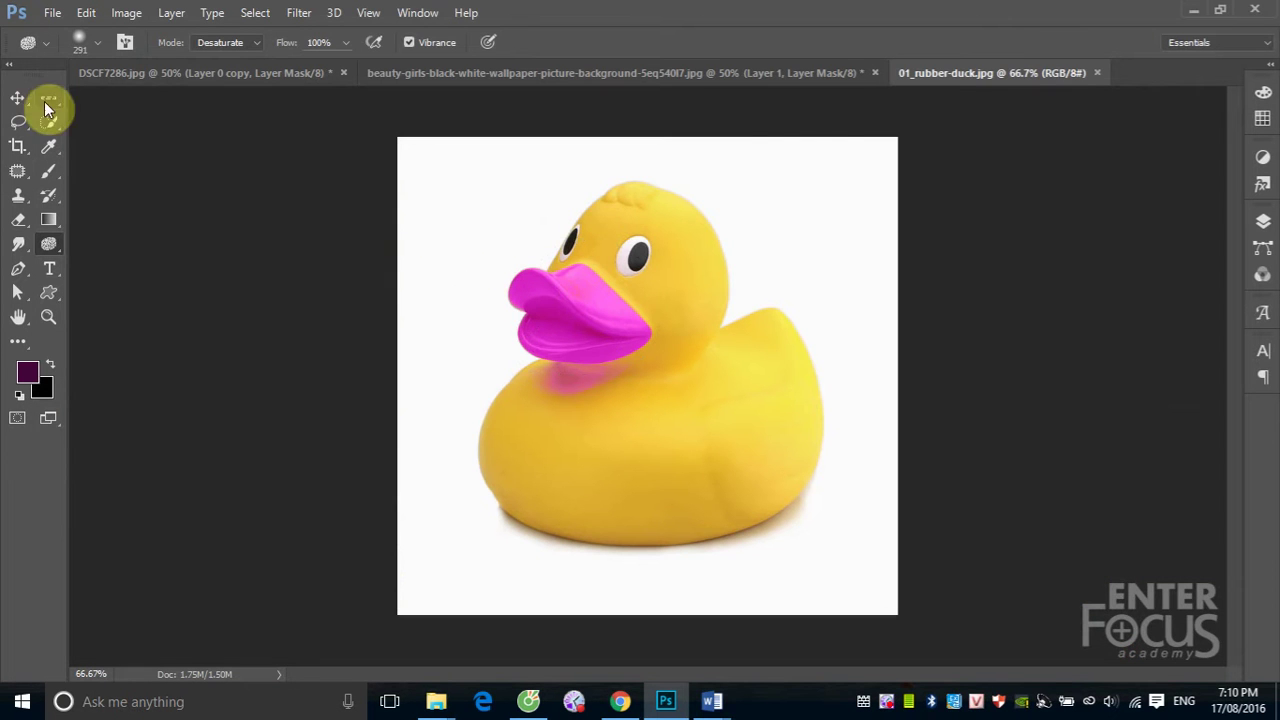
- Switch to the Blur tool from the Smudge tool group, at 39% strength
{"action": "left_click", "coordinate": [18, 98]}
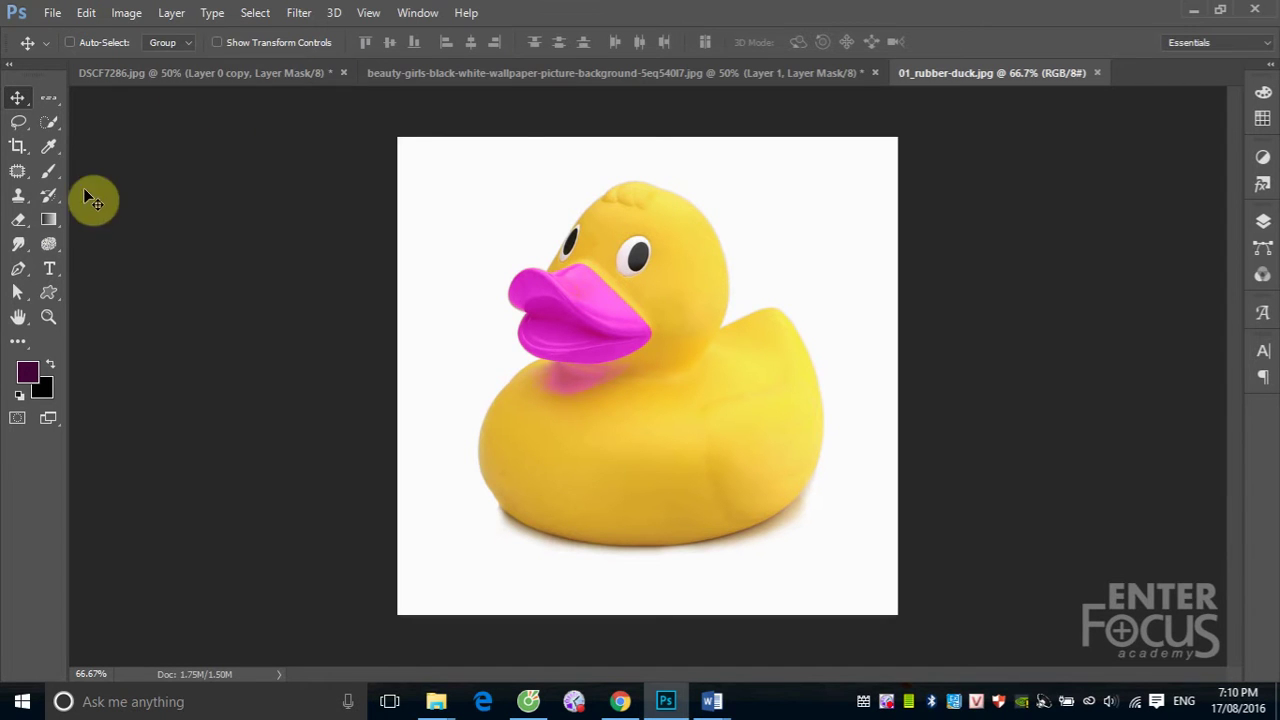
{"action": "left_click", "coordinate": [20, 245]}
{"action": "right_click", "coordinate": [20, 245]}
{"action": "left_click", "coordinate": [99, 248]}
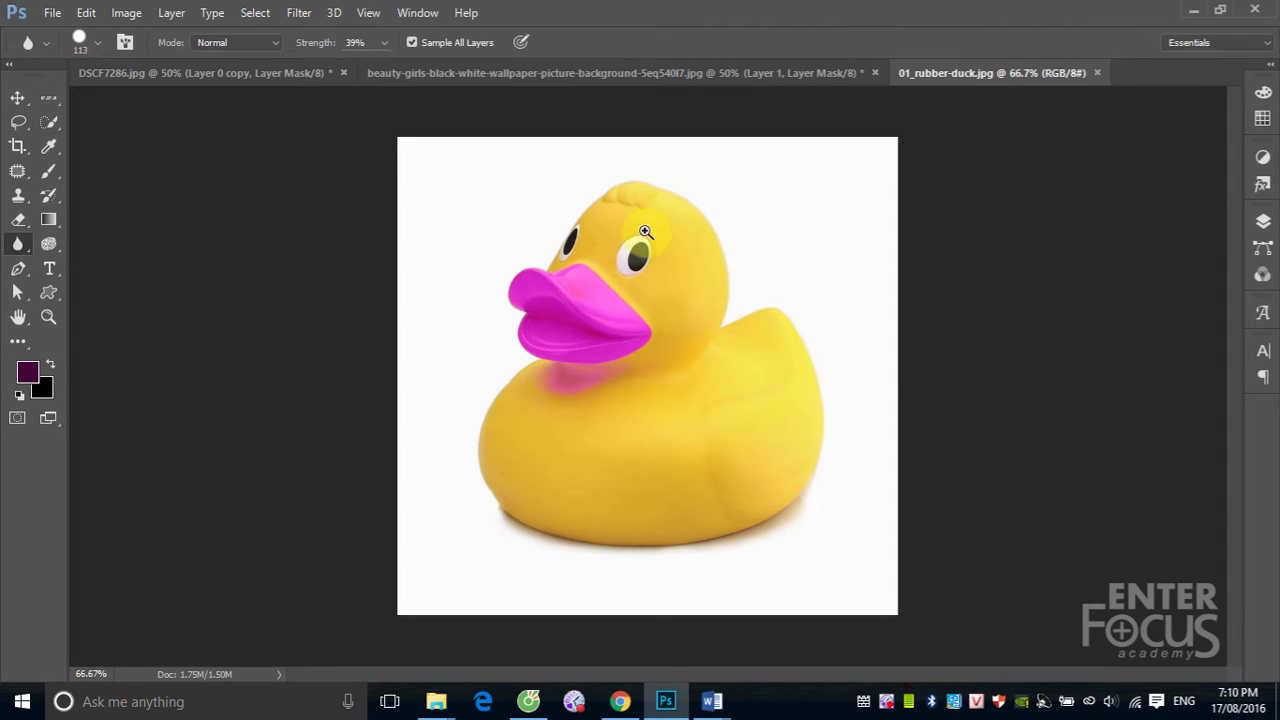
- Zoom in close on the duck's eyes and shrink the Blur brush to 21 px
{"action": "left_click_drag", "start_coordinate": [665, 245], "coordinate": [857, 405]}
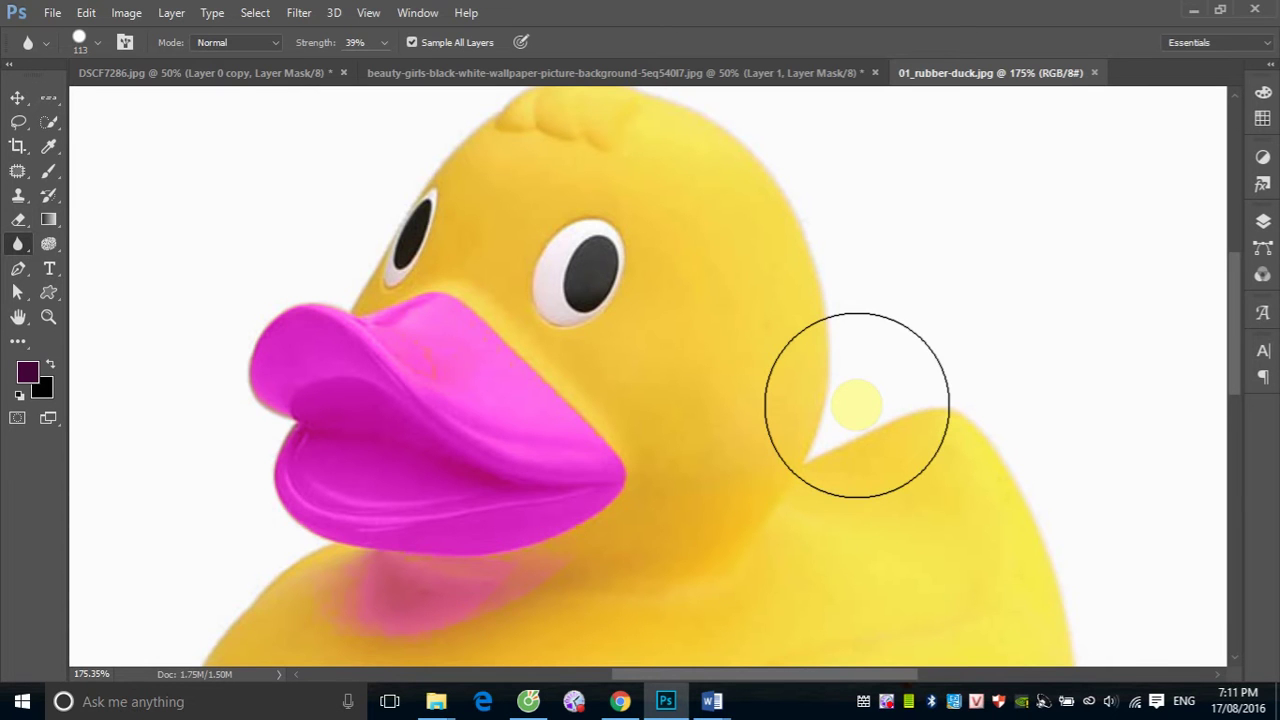
{"action": "key", "text": "ctrl+minus"}
{"action": "key", "text": "ctrl+minus"}
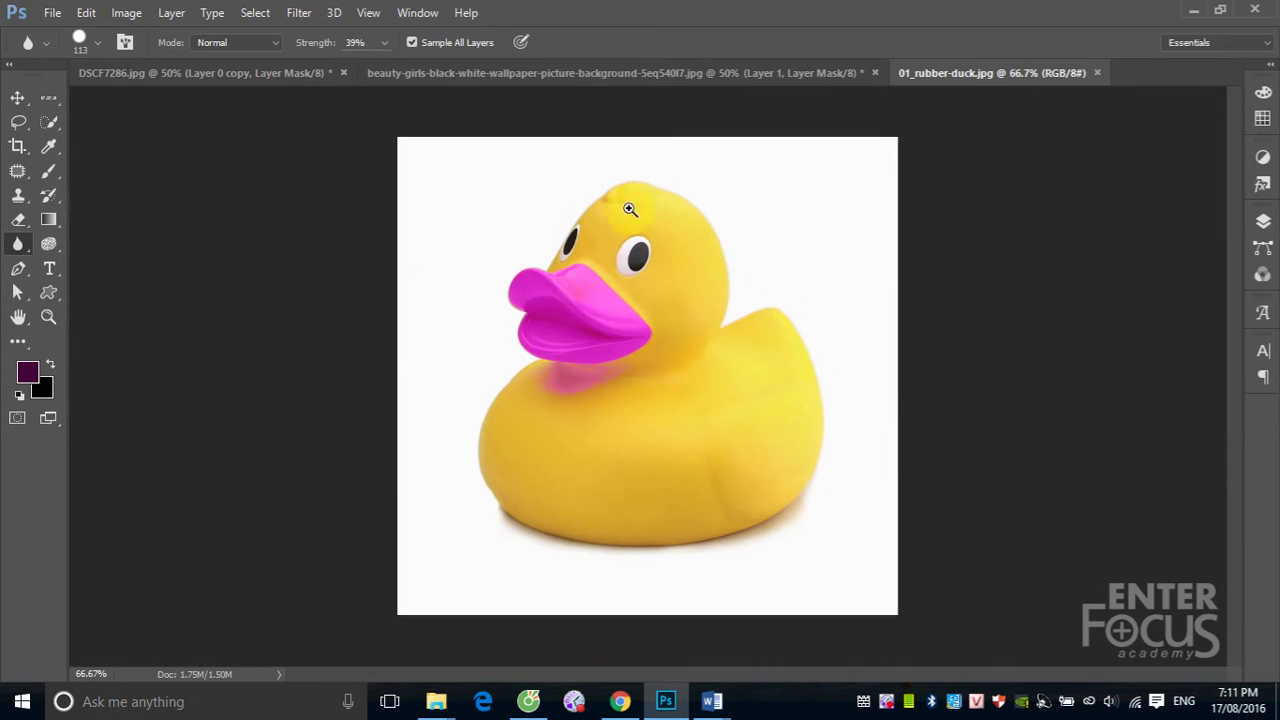
{"action": "left_click_drag", "start_coordinate": [489, 194], "coordinate": [737, 366]}
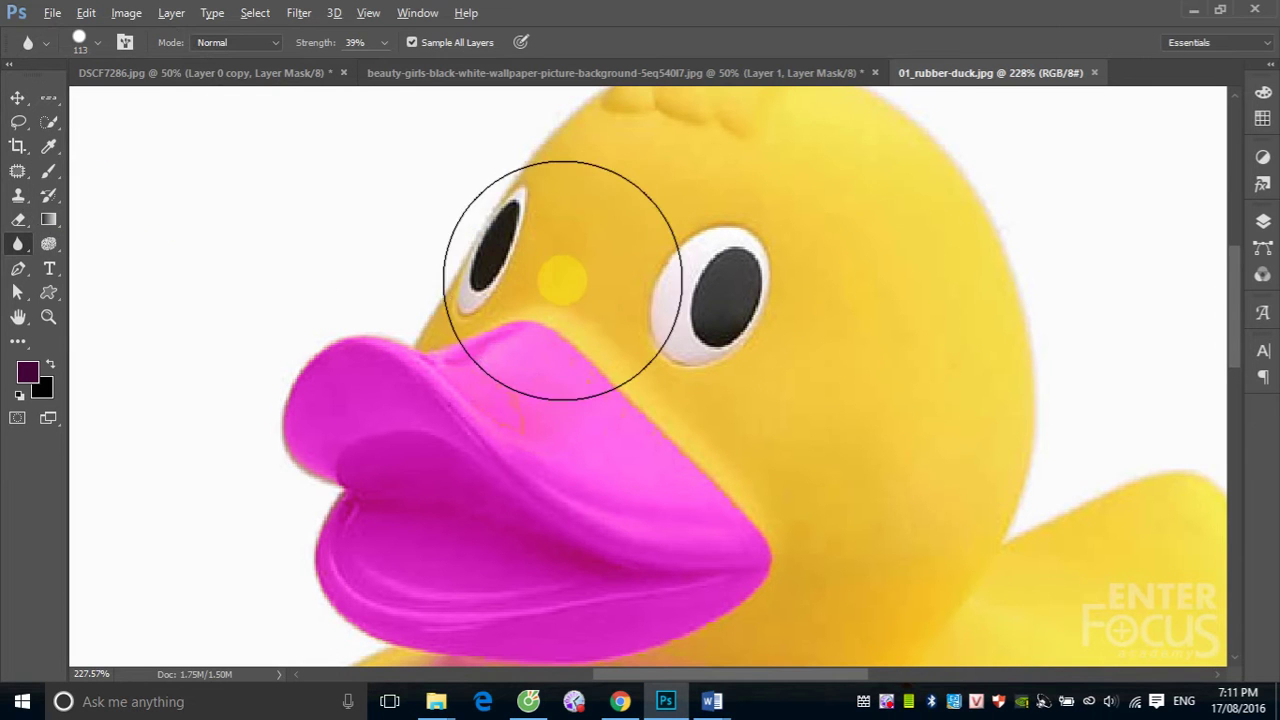
{"action": "left_click_drag", "start_coordinate": [551, 250], "coordinate": [447, 252]}
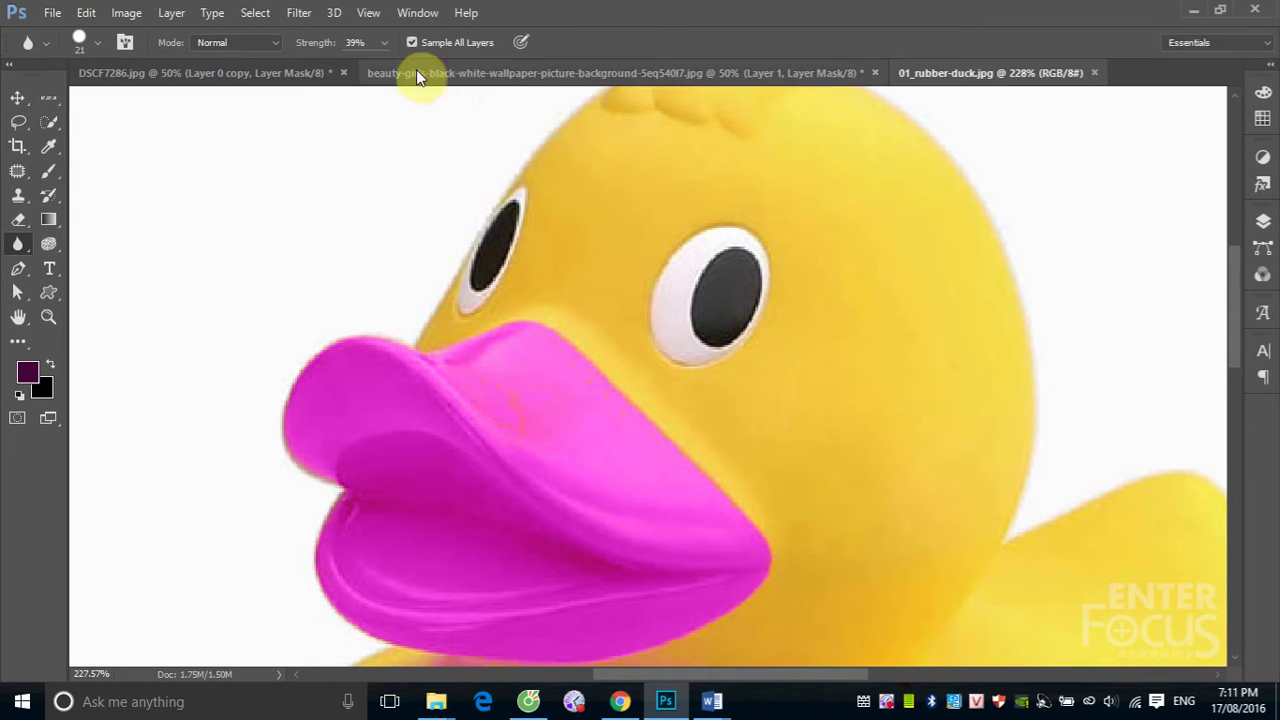
- Raise Blur strength to 100%, blur the duck's right eye, and zoom in on it
{"action": "left_click", "coordinate": [383, 43]}
{"action": "left_click_drag", "start_coordinate": [389, 64], "coordinate": [445, 65]}
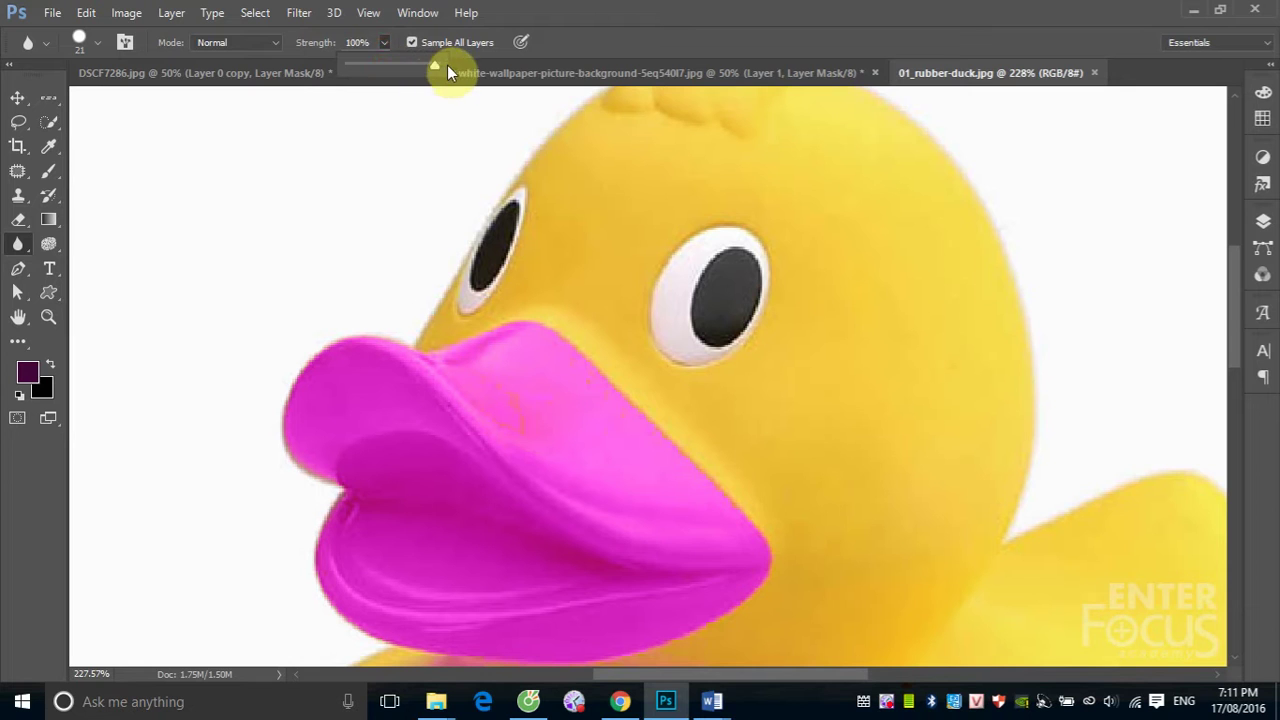
{"action": "mouse_move", "coordinate": [723, 255]}
{"action": "left_mouse_down"}
{"action": "mouse_move", "coordinate": [688, 247]}
{"action": "mouse_move", "coordinate": [635, 321]}
{"action": "mouse_move", "coordinate": [839, 419]}
{"action": "left_mouse_up"}
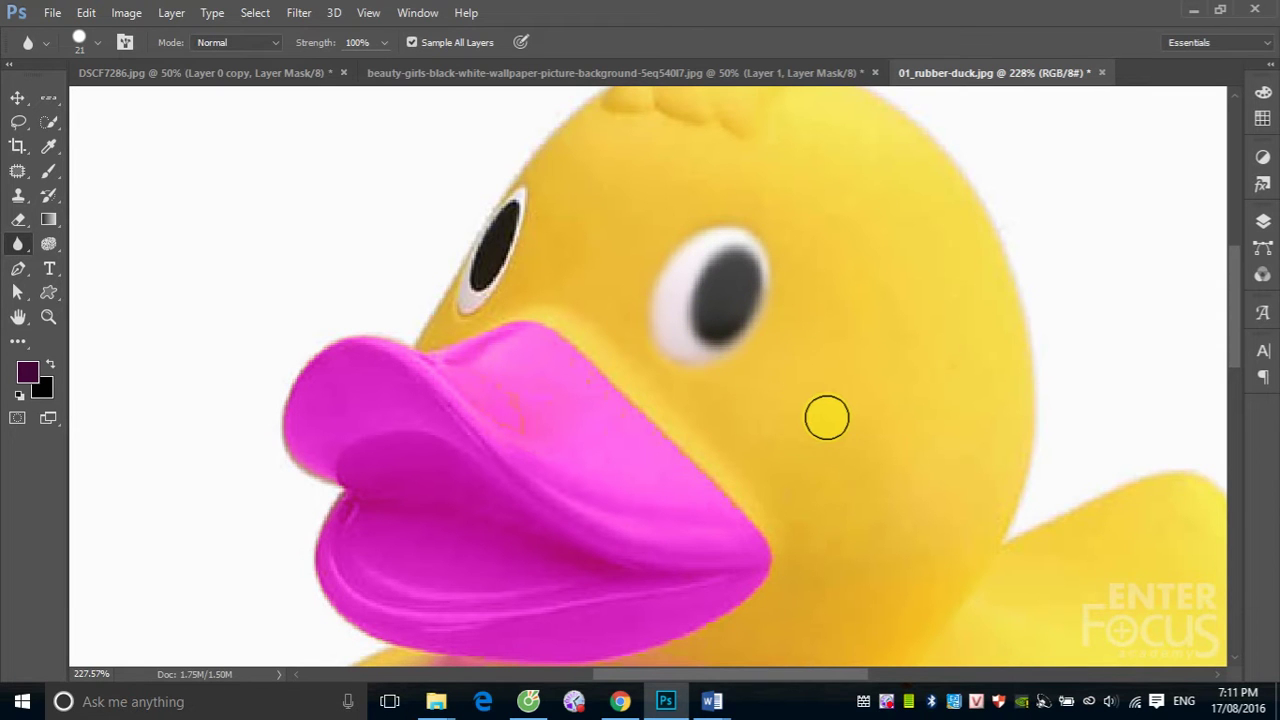
{"action": "key", "text": "ctrl+space"}
{"action": "left_click_drag", "start_coordinate": [678, 237], "coordinate": [834, 332]}
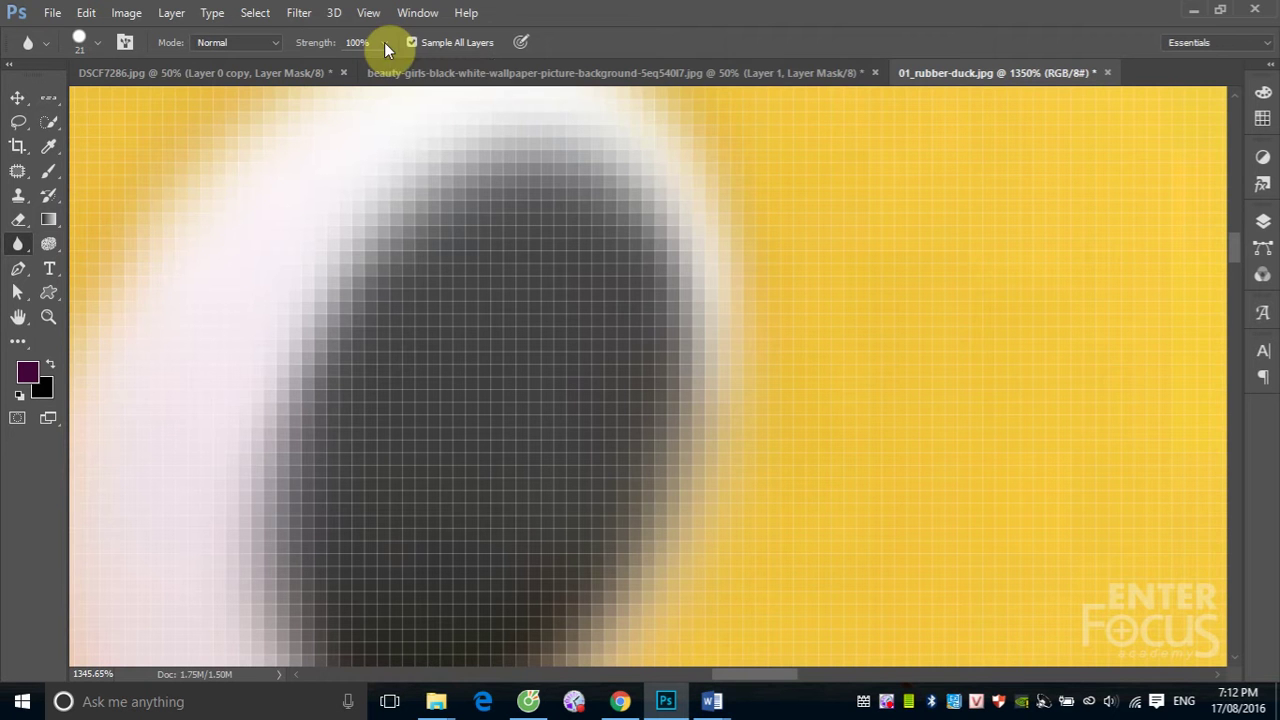
- Zoom out to 300% and blur along the right edge of the duck's head
{"action": "scroll", "coordinate": [653, 255], "scroll_direction": "down", "scroll_amount": 3}
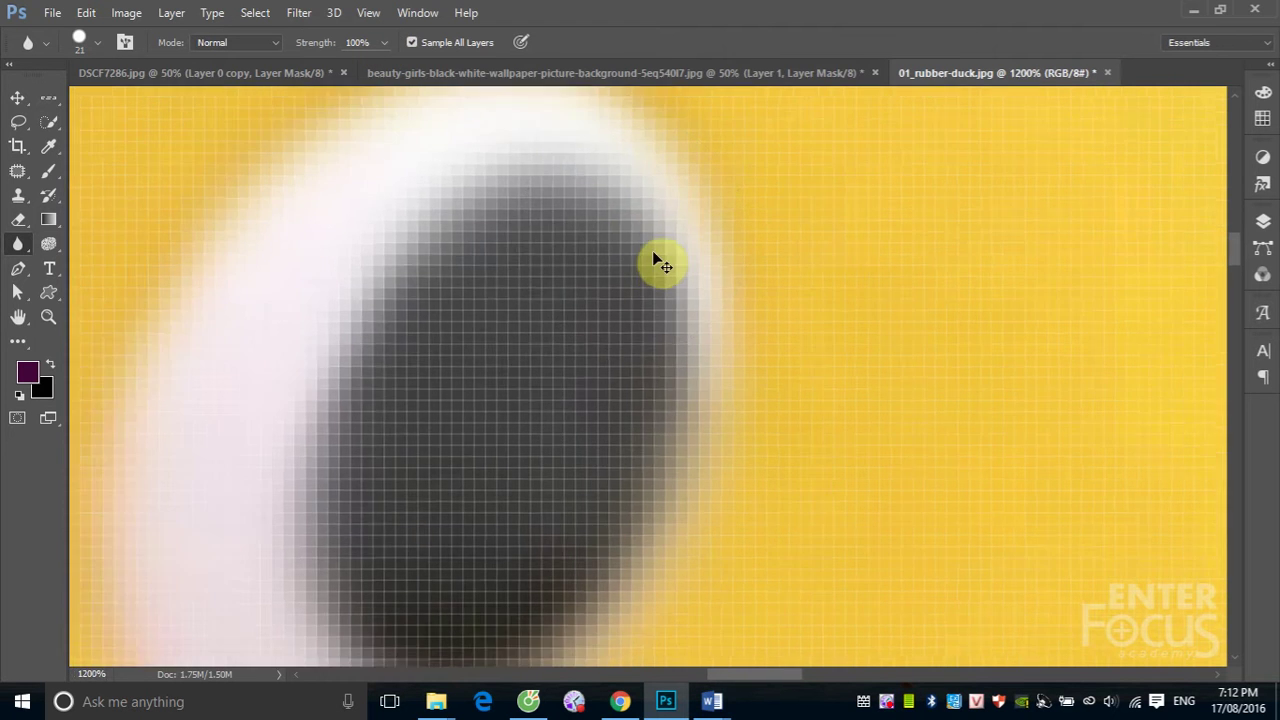
{"action": "scroll", "coordinate": [655, 257], "scroll_direction": "down", "scroll_amount": 2}
{"action": "scroll", "coordinate": [655, 260], "scroll_direction": "down", "scroll_amount": 1}
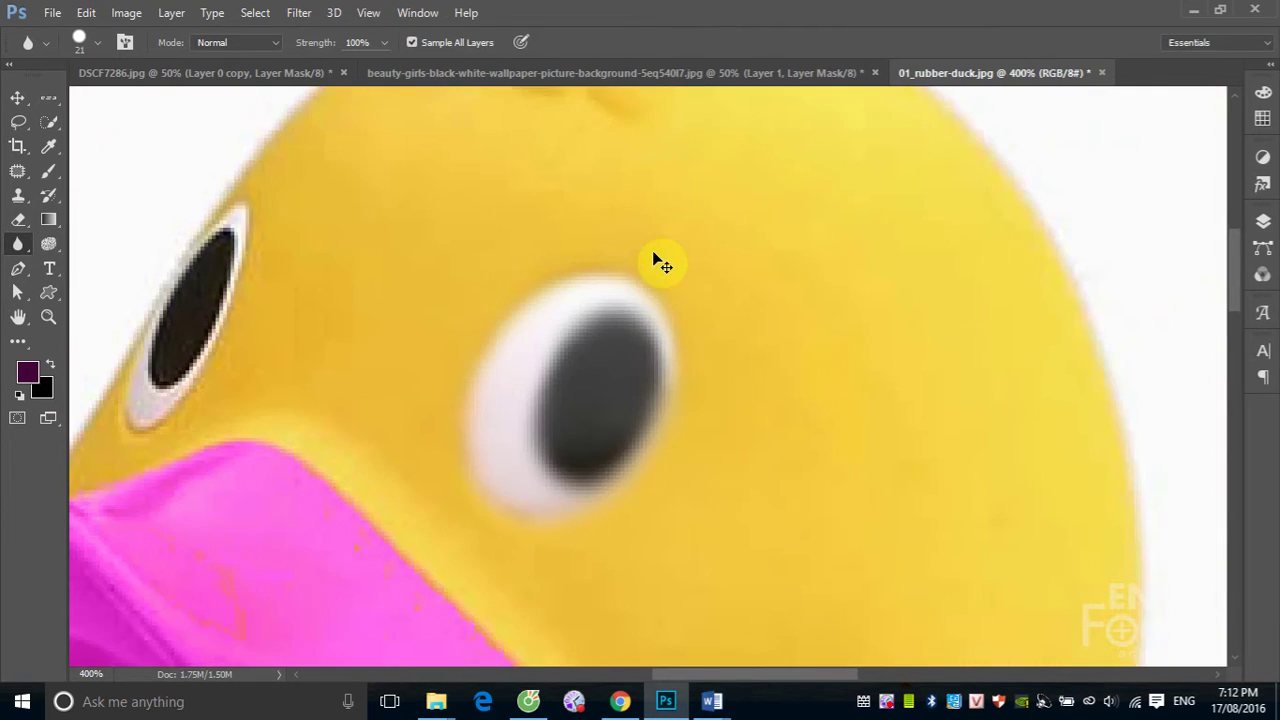
{"action": "scroll", "coordinate": [657, 263], "scroll_direction": "down", "scroll_amount": 1}
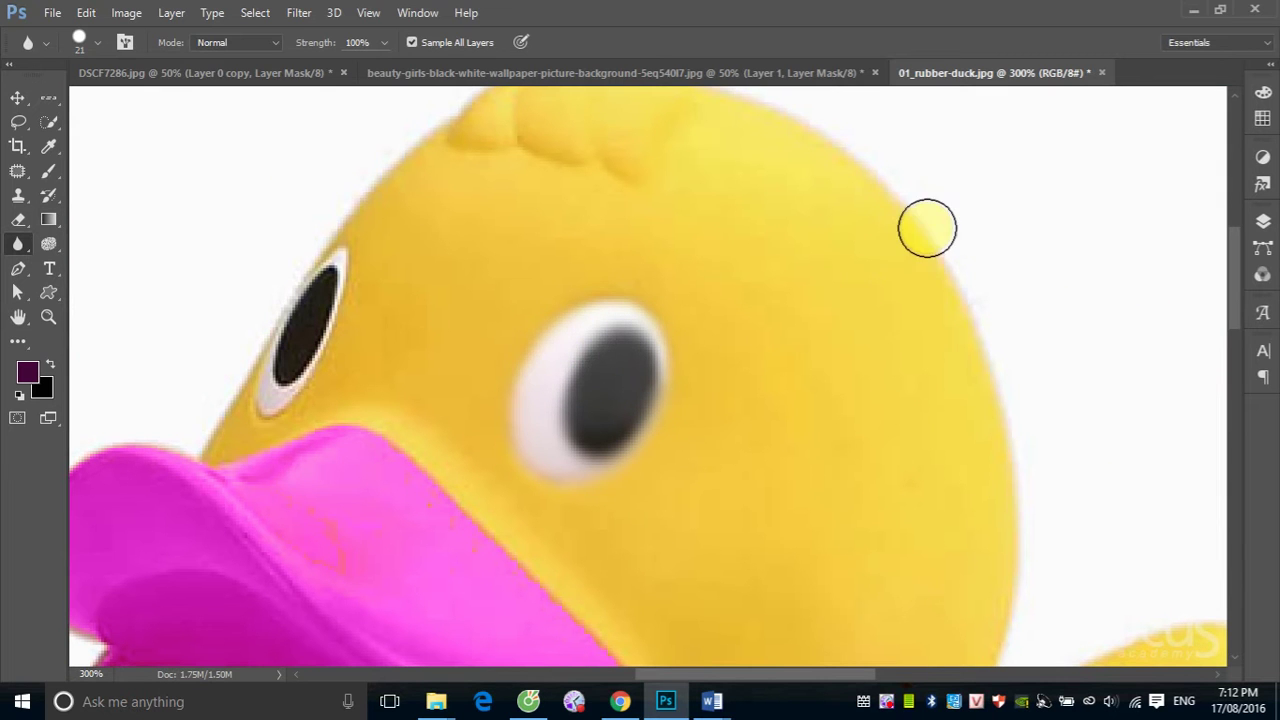
{"action": "mouse_move", "coordinate": [926, 223]}
{"action": "left_mouse_down"}
{"action": "mouse_move", "coordinate": [971, 294]}
{"action": "mouse_move", "coordinate": [1020, 454]}
{"action": "left_mouse_up"}
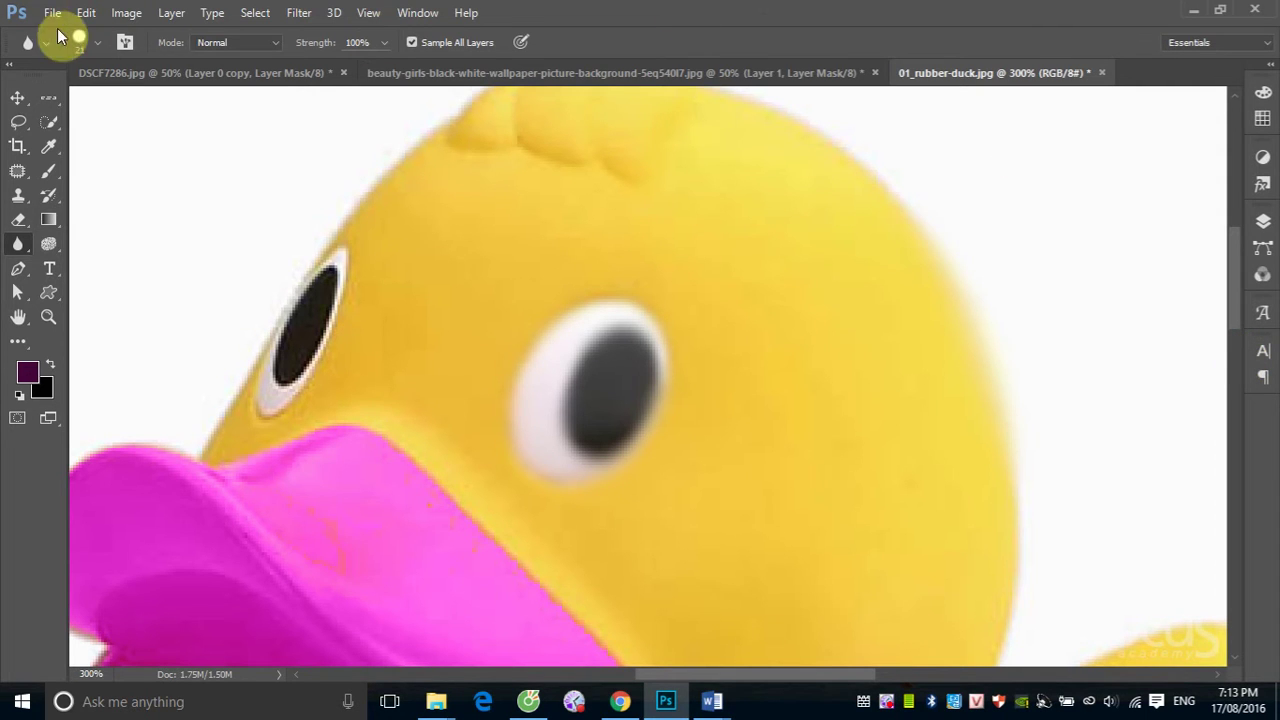
{"action": "left_click", "coordinate": [50, 12]}
{"action": "left_click", "coordinate": [66, 51]}
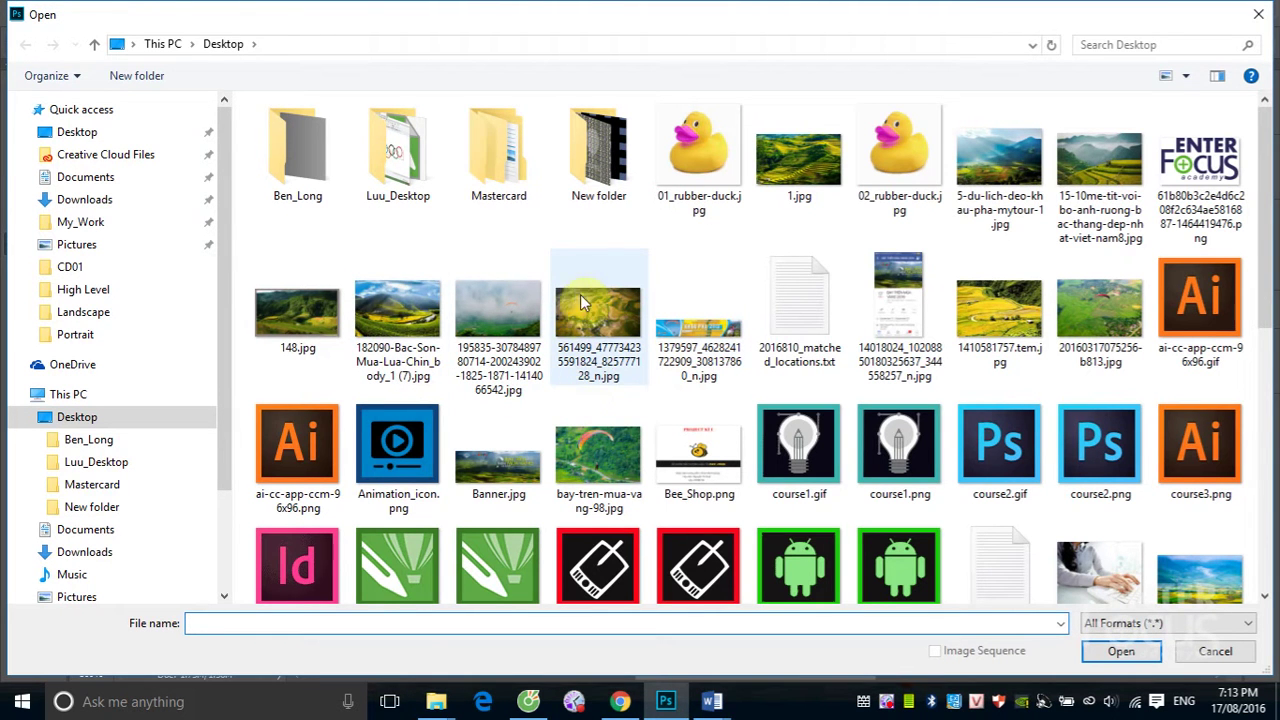
{"action": "scroll", "coordinate": [584, 312], "scroll_direction": "down", "scroll_amount": 2}
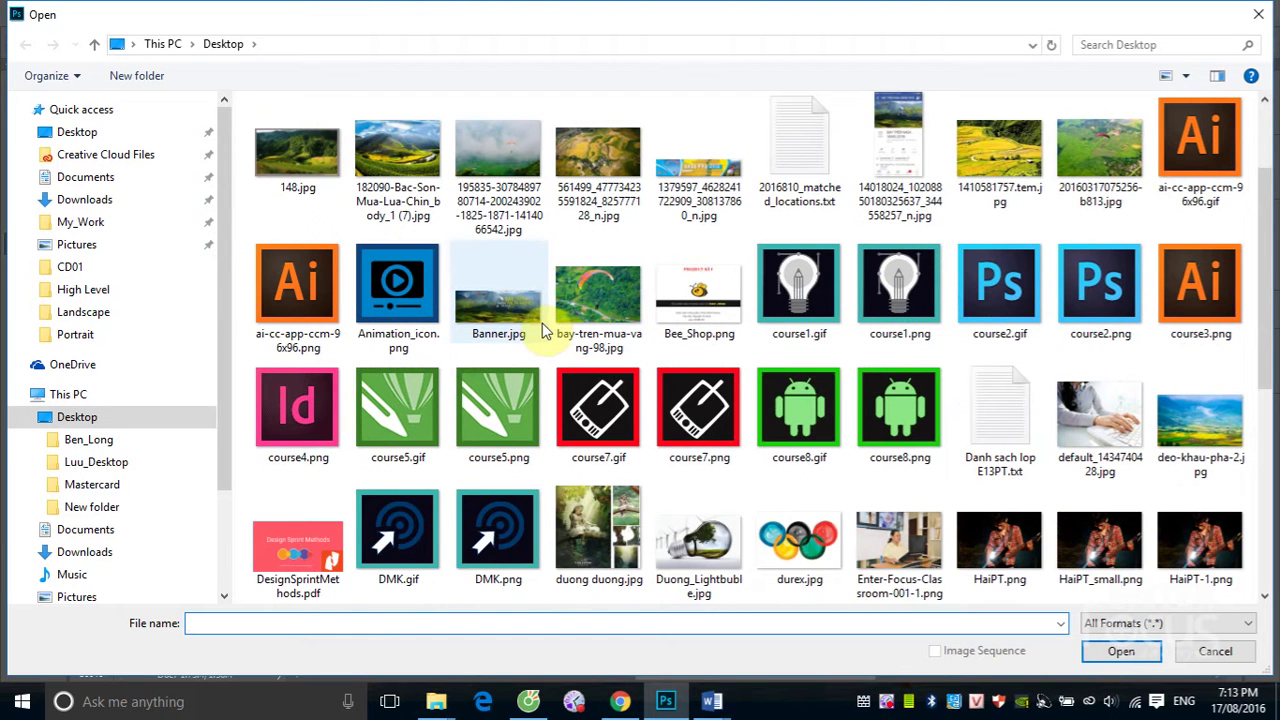
{"action": "scroll", "coordinate": [503, 322], "scroll_direction": "up", "scroll_amount": 2}
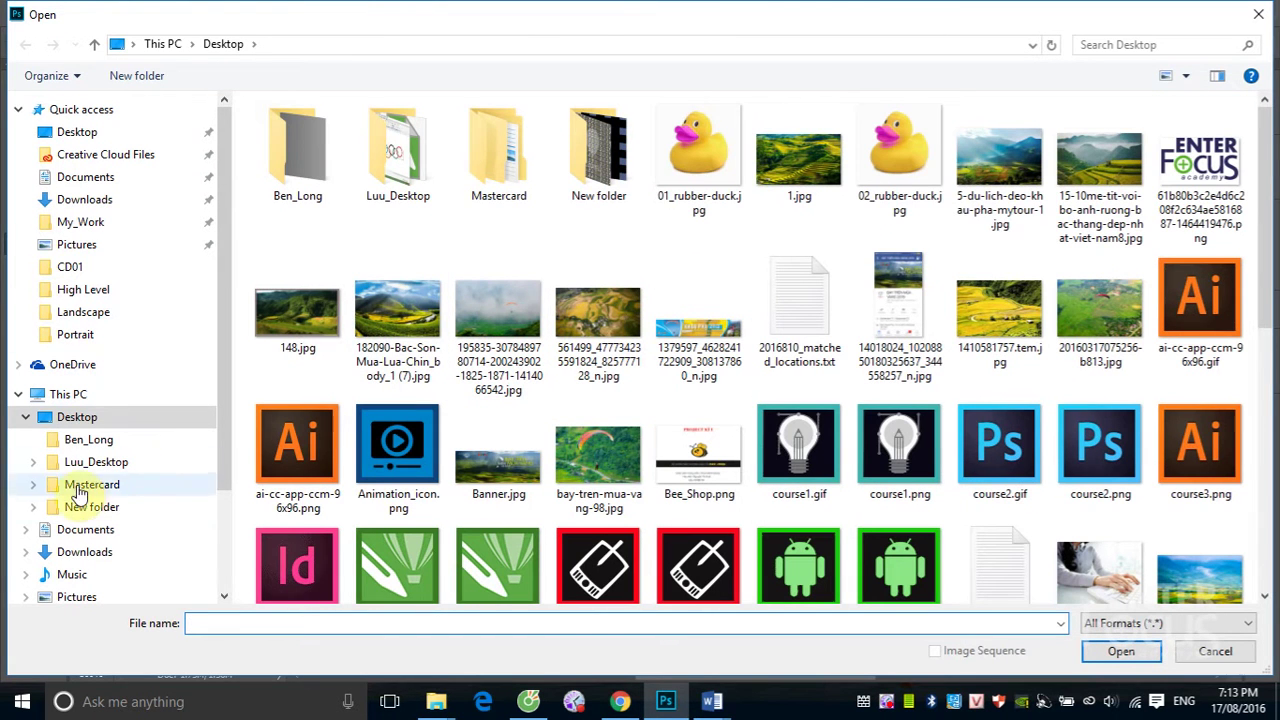
{"action": "scroll", "coordinate": [220, 470], "scroll_direction": "down", "scroll_amount": 2}
{"action": "scroll", "coordinate": [220, 476], "scroll_direction": "down", "scroll_amount": 1}
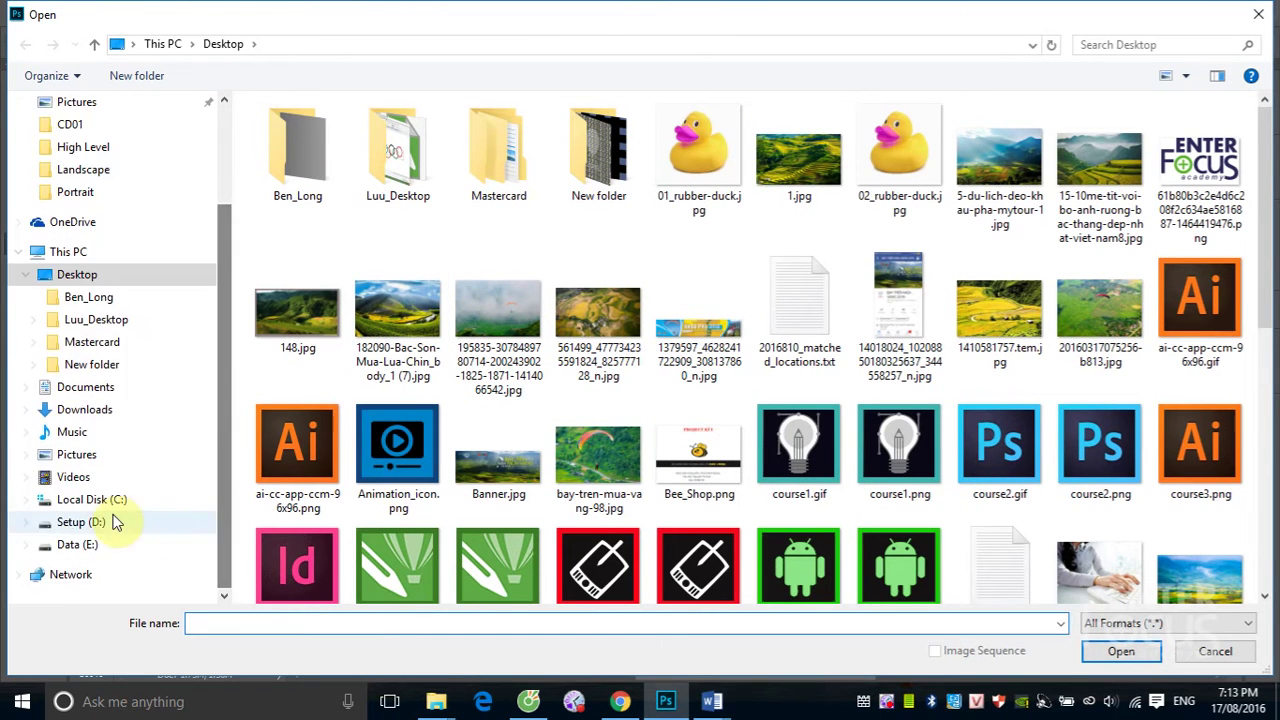
{"action": "left_click", "coordinate": [86, 522]}
{"action": "double_click", "coordinate": [287, 131]}
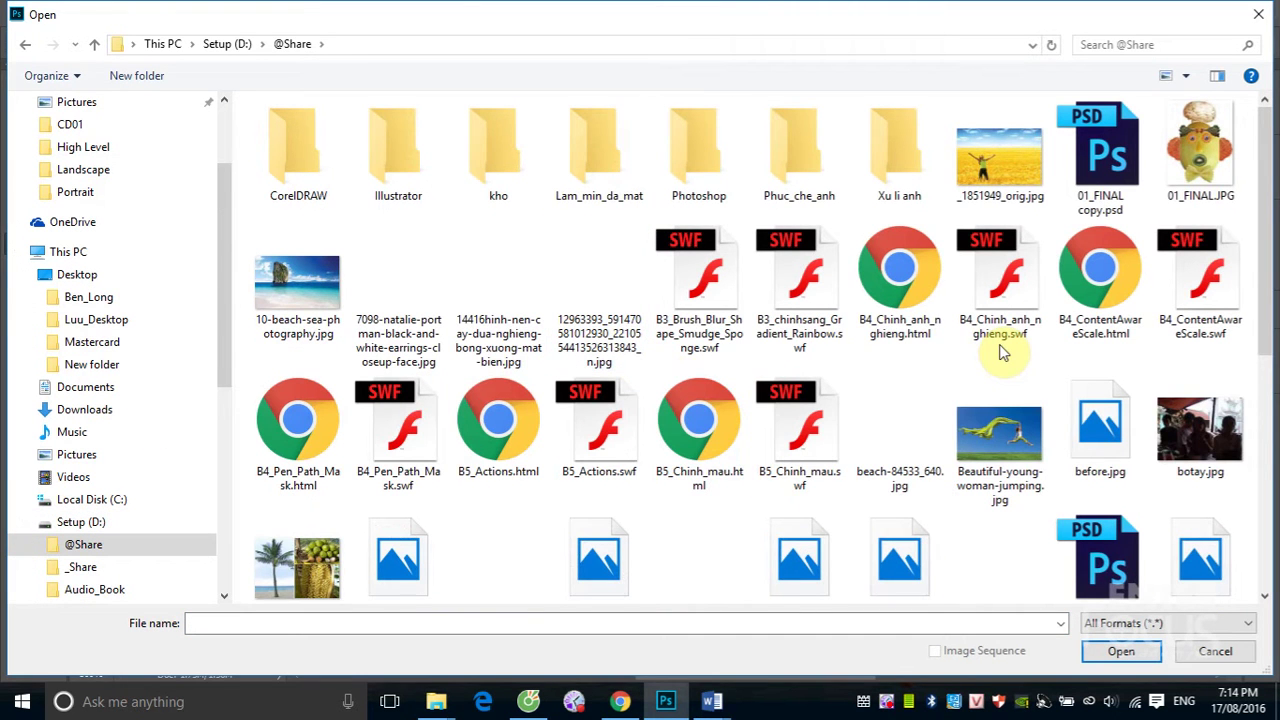
{"action": "scroll", "coordinate": [1002, 350], "scroll_direction": "down", "scroll_amount": 3}
{"action": "scroll", "coordinate": [1000, 350], "scroll_direction": "down", "scroll_amount": 3}
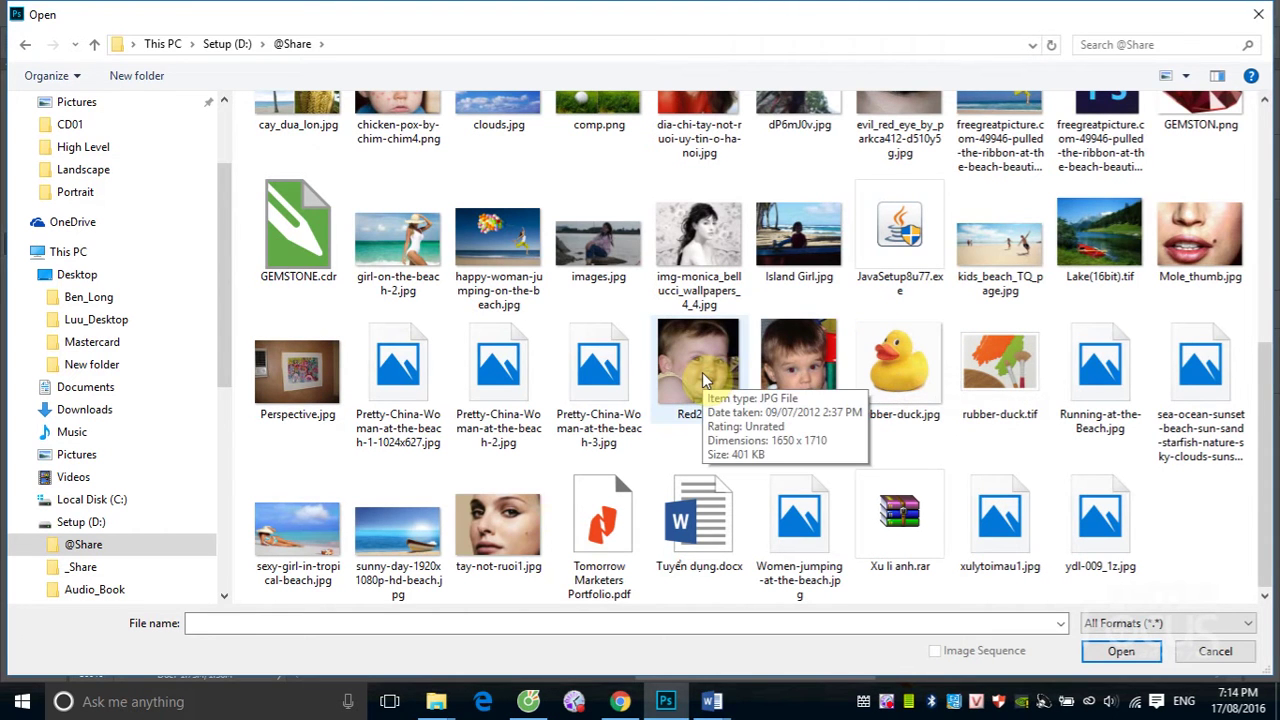
{"action": "left_click", "coordinate": [982, 245]}
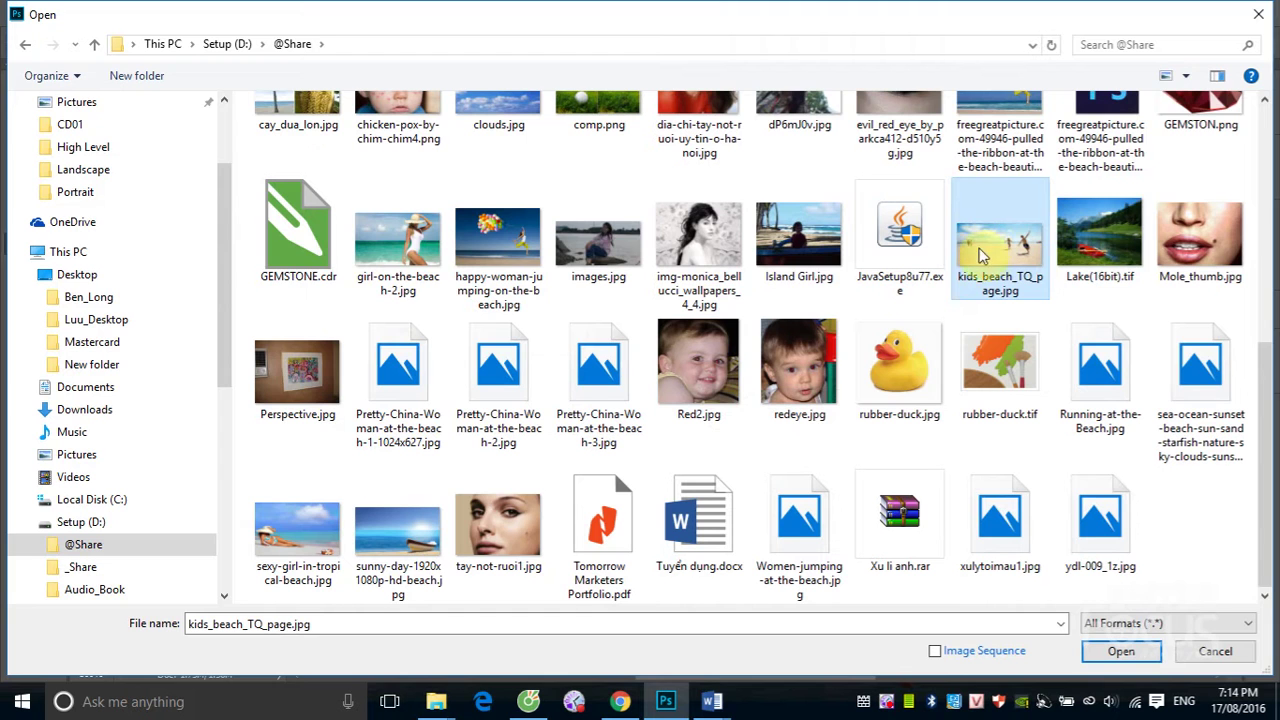
{"action": "double_click", "coordinate": [1098, 235]}
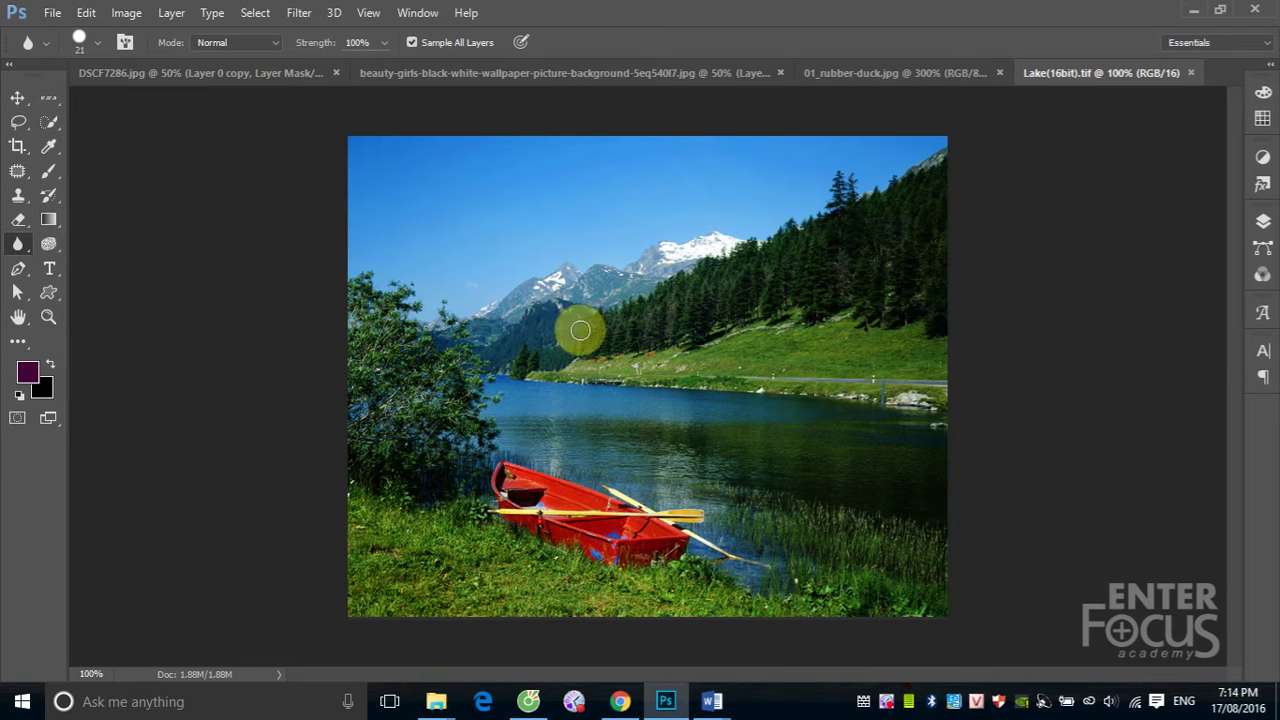
- Enlarge the Blur brush, blur the lake's sky, mountains and treeline, then undo it
{"action": "left_click_drag", "start_coordinate": [566, 307], "coordinate": [649, 304]}
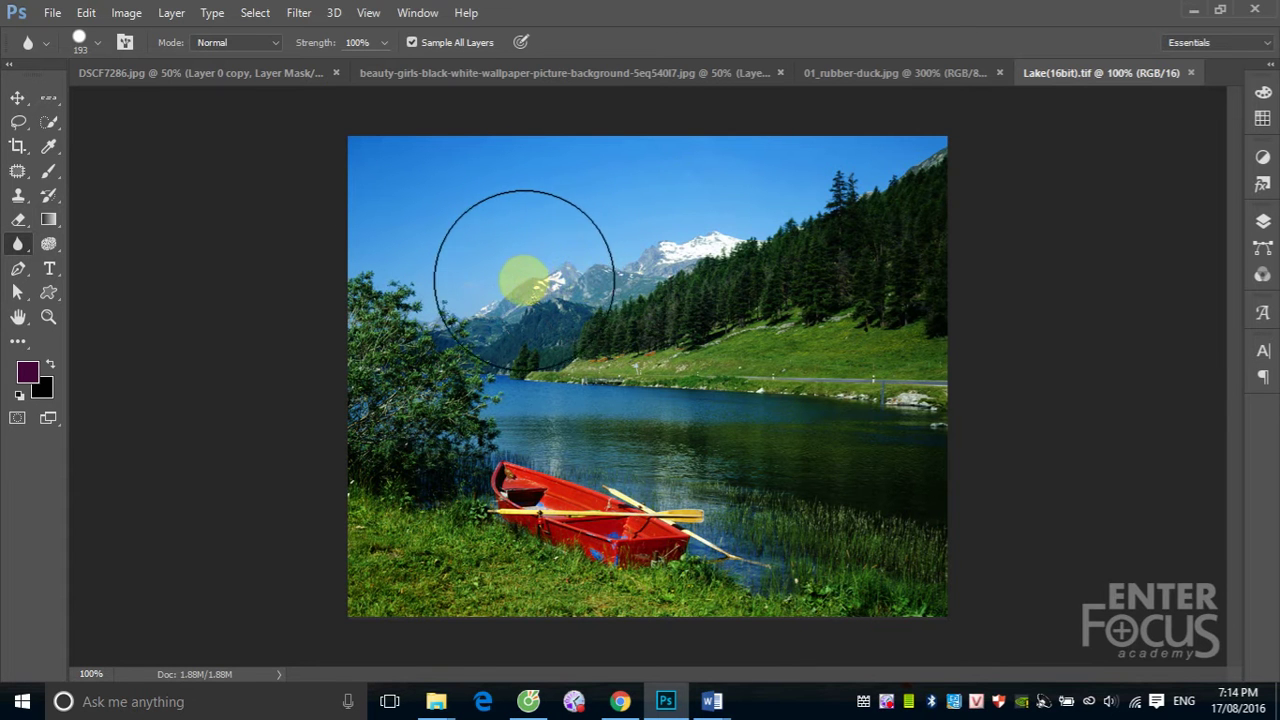
{"action": "left_click", "coordinate": [790, 215]}
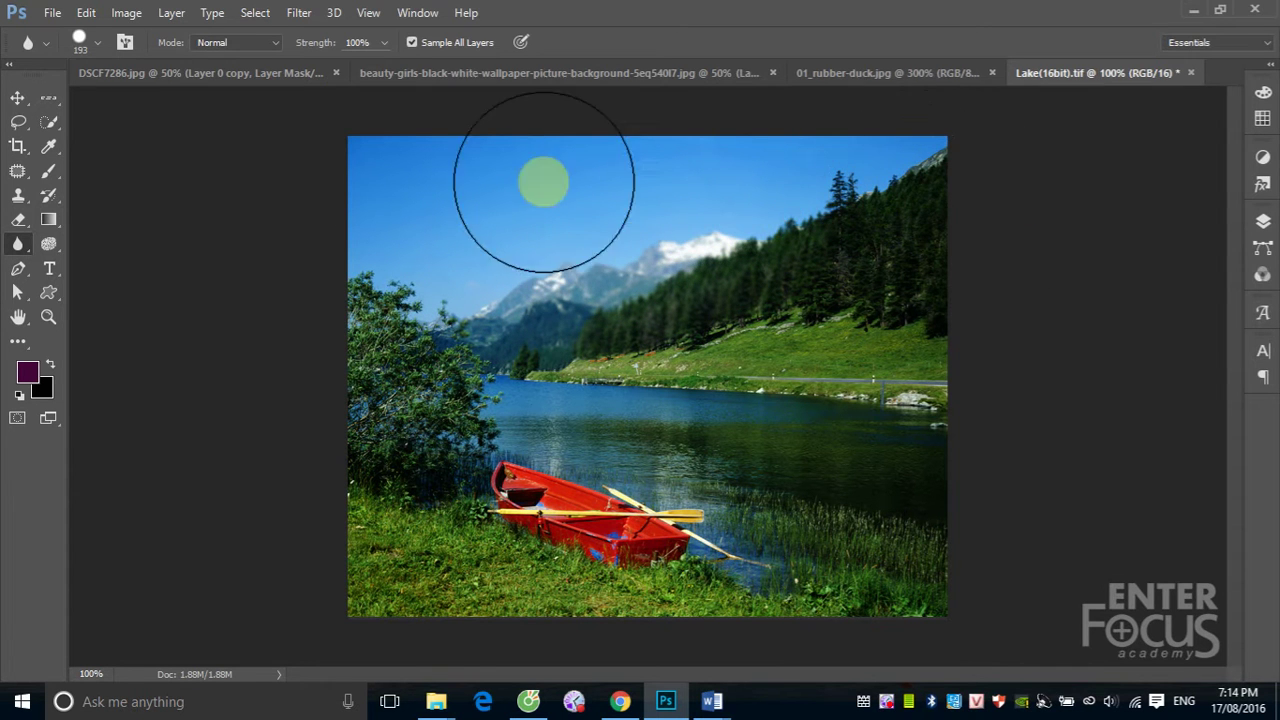
{"action": "left_click_drag", "start_coordinate": [428, 214], "coordinate": [489, 427]}
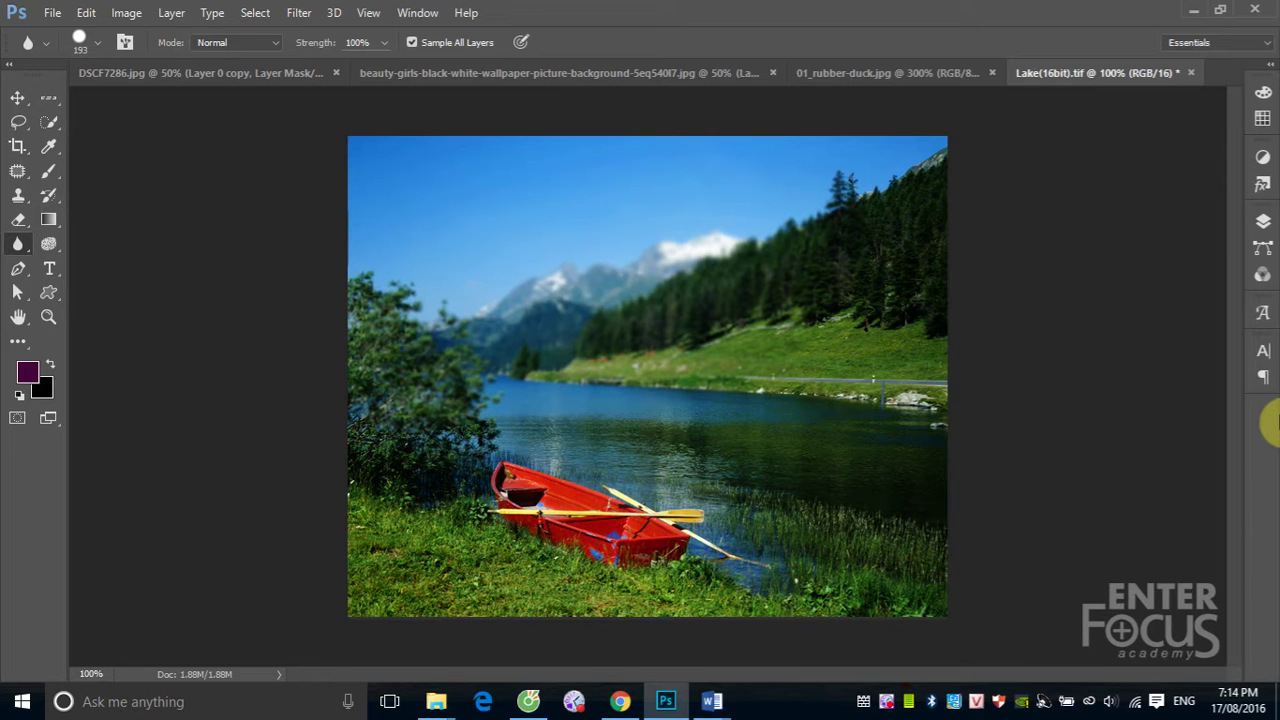
{"action": "key", "text": "ctrl+z"}
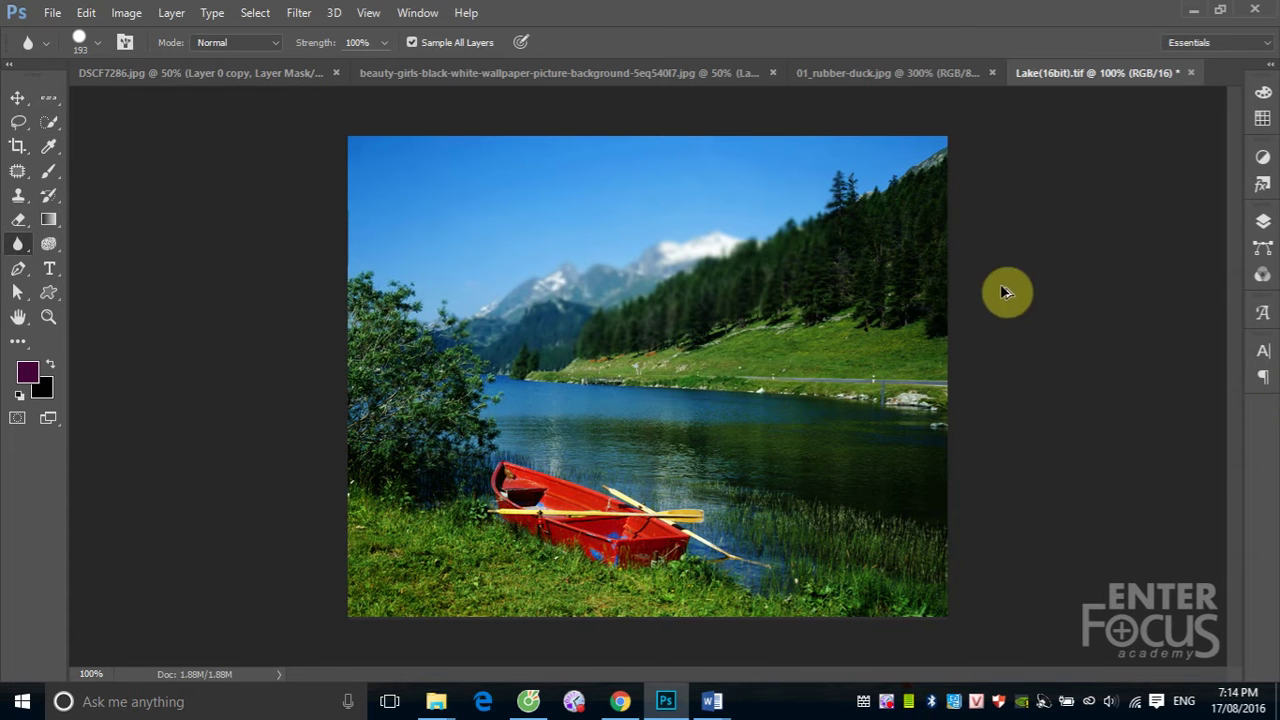
{"action": "left_click", "coordinate": [383, 42]}
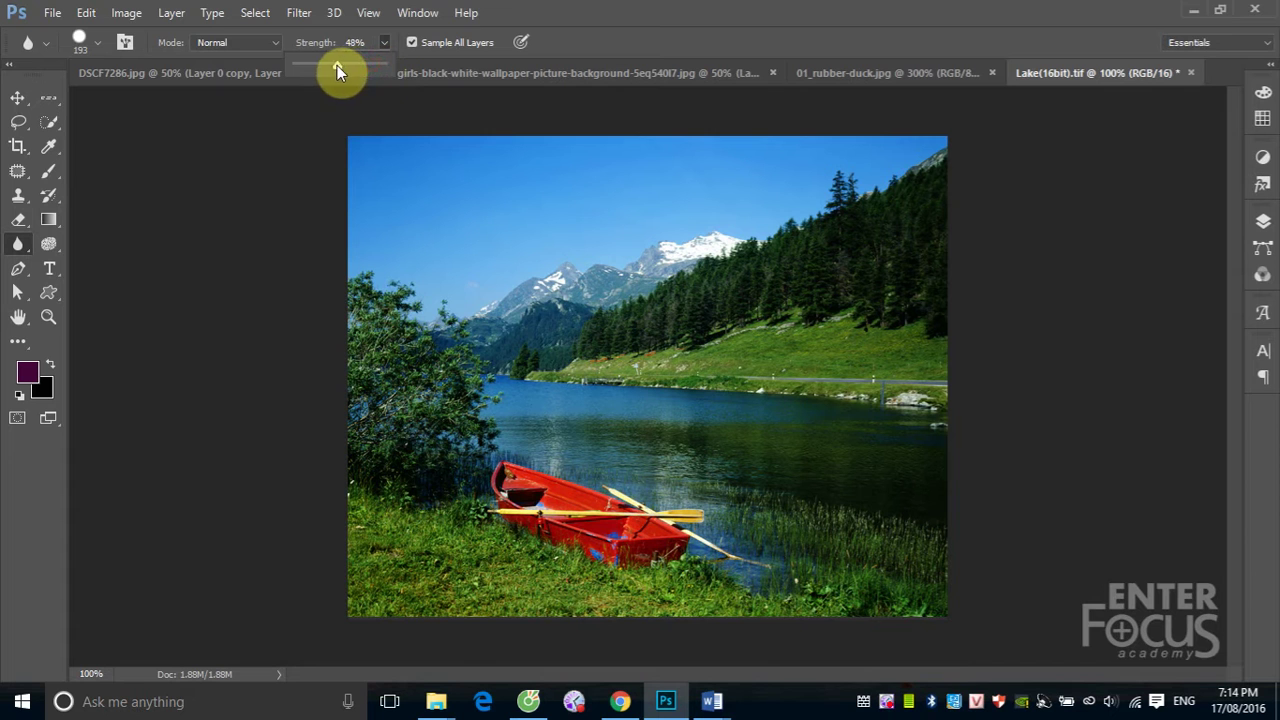
- Set the Blur strength to 47% and switch back to the rubber duck image
{"action": "left_click_drag", "start_coordinate": [337, 65], "coordinate": [336, 65]}
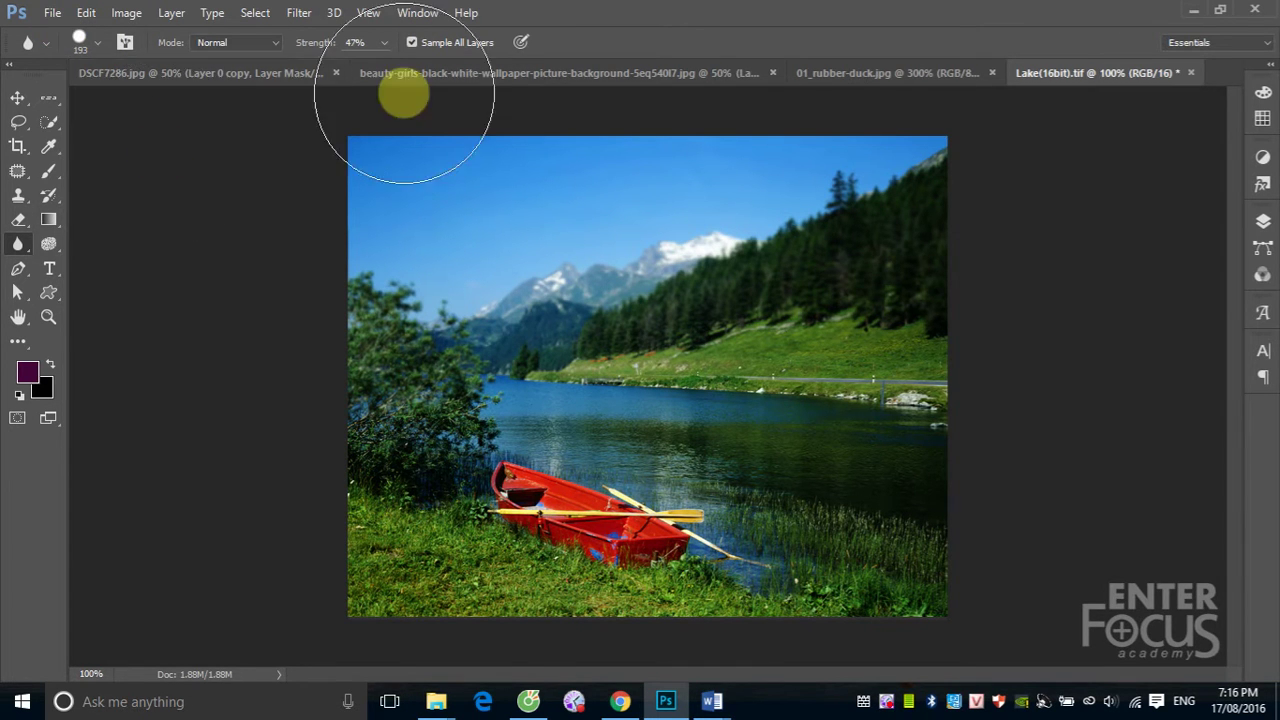
{"action": "left_click", "coordinate": [885, 73]}
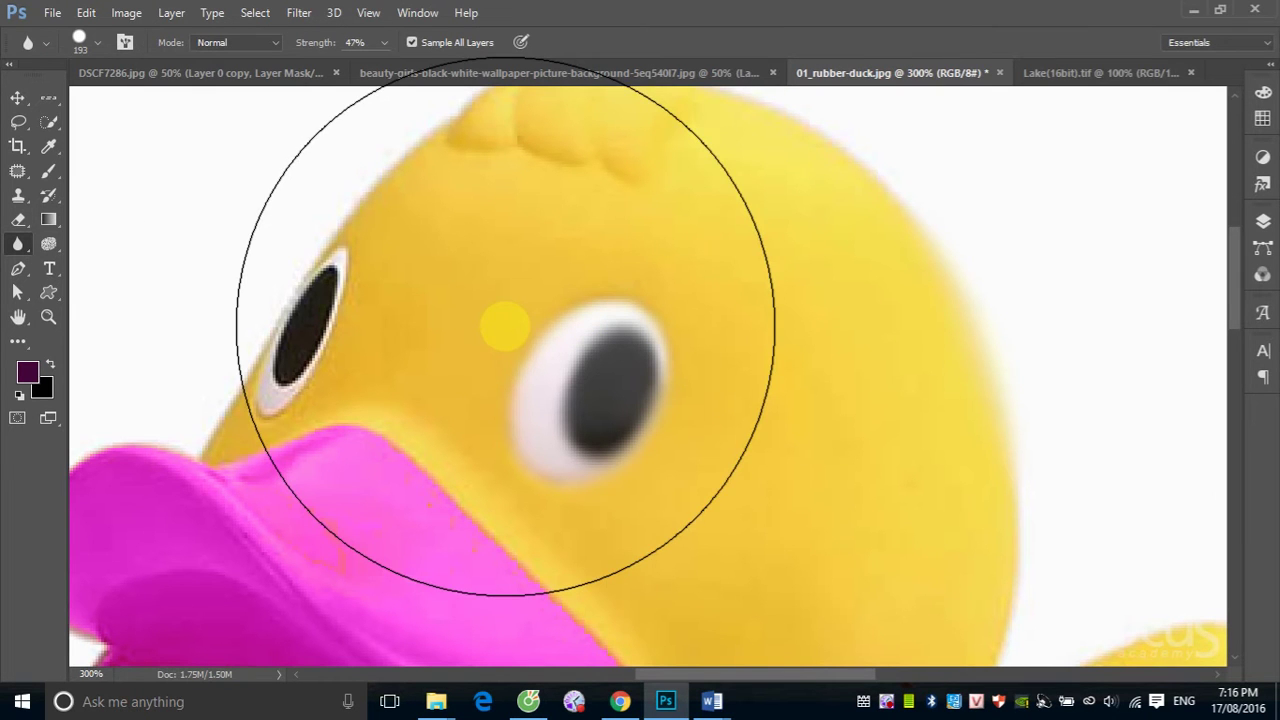
- Revert 01_rubber-duck.jpg to its saved state and fit it on screen
{"action": "left_click", "coordinate": [52, 12]}
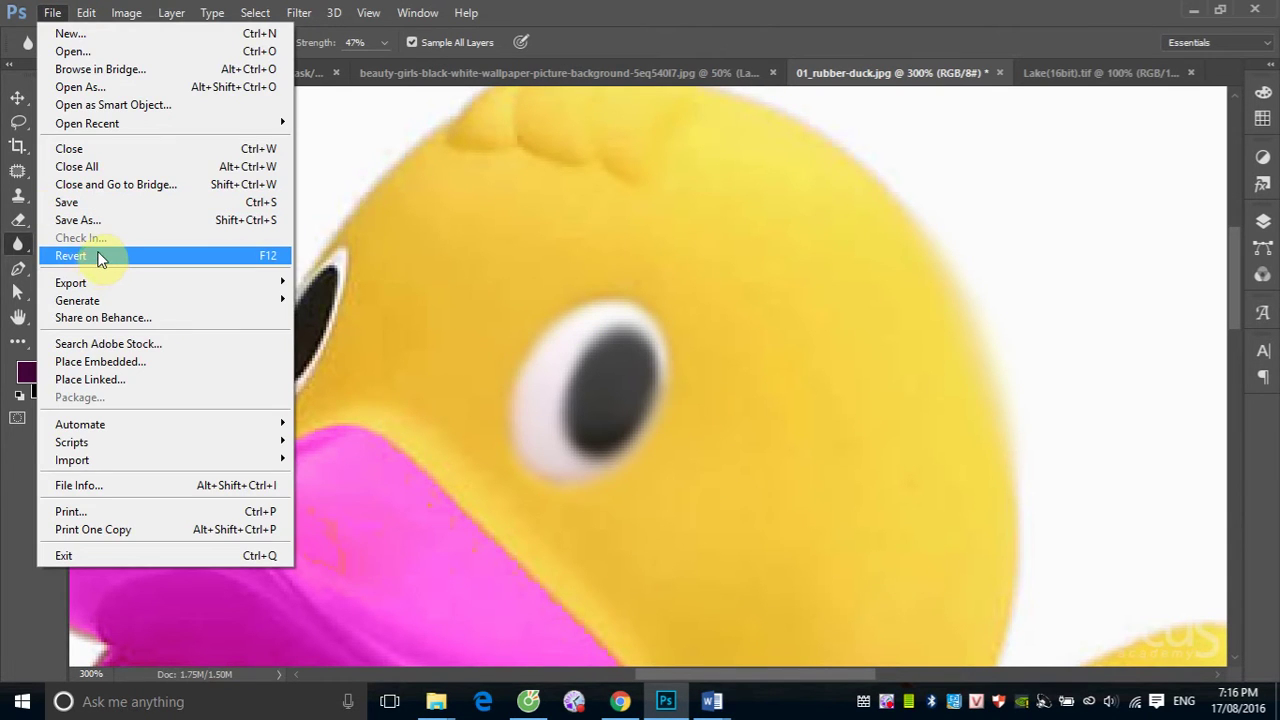
{"action": "left_click", "coordinate": [100, 256]}
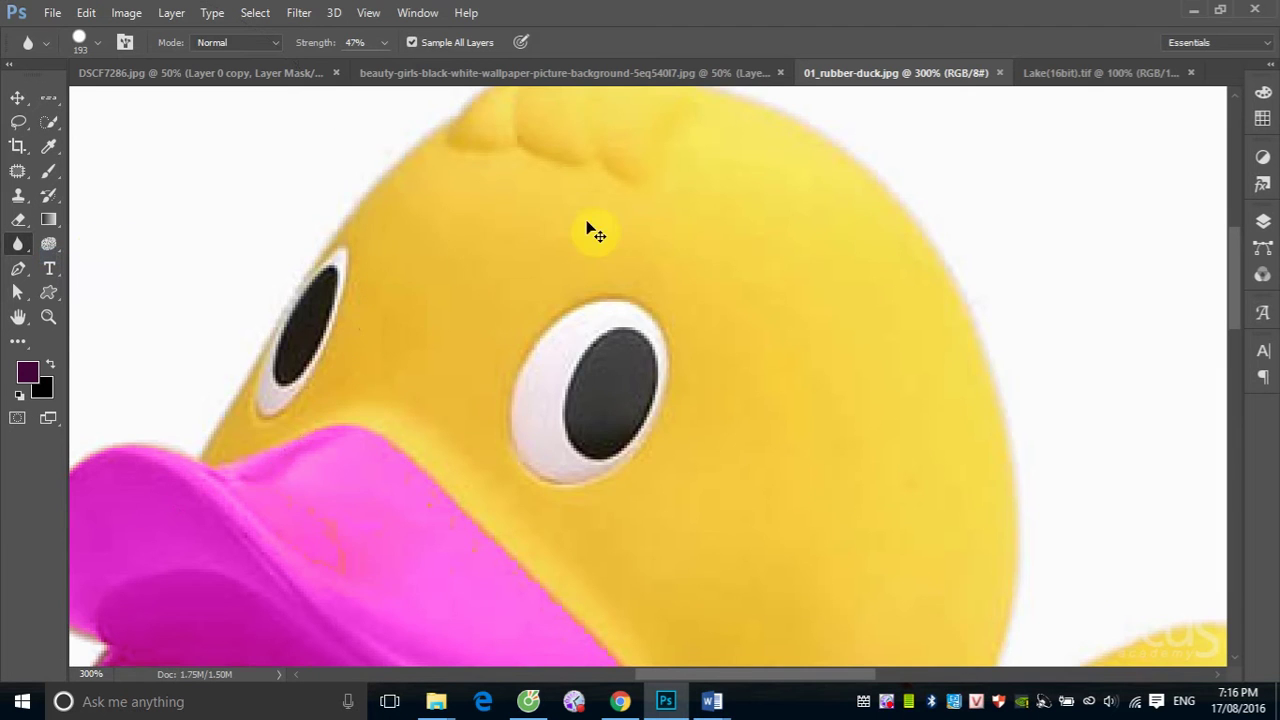
{"action": "key", "text": "ctrl+0"}
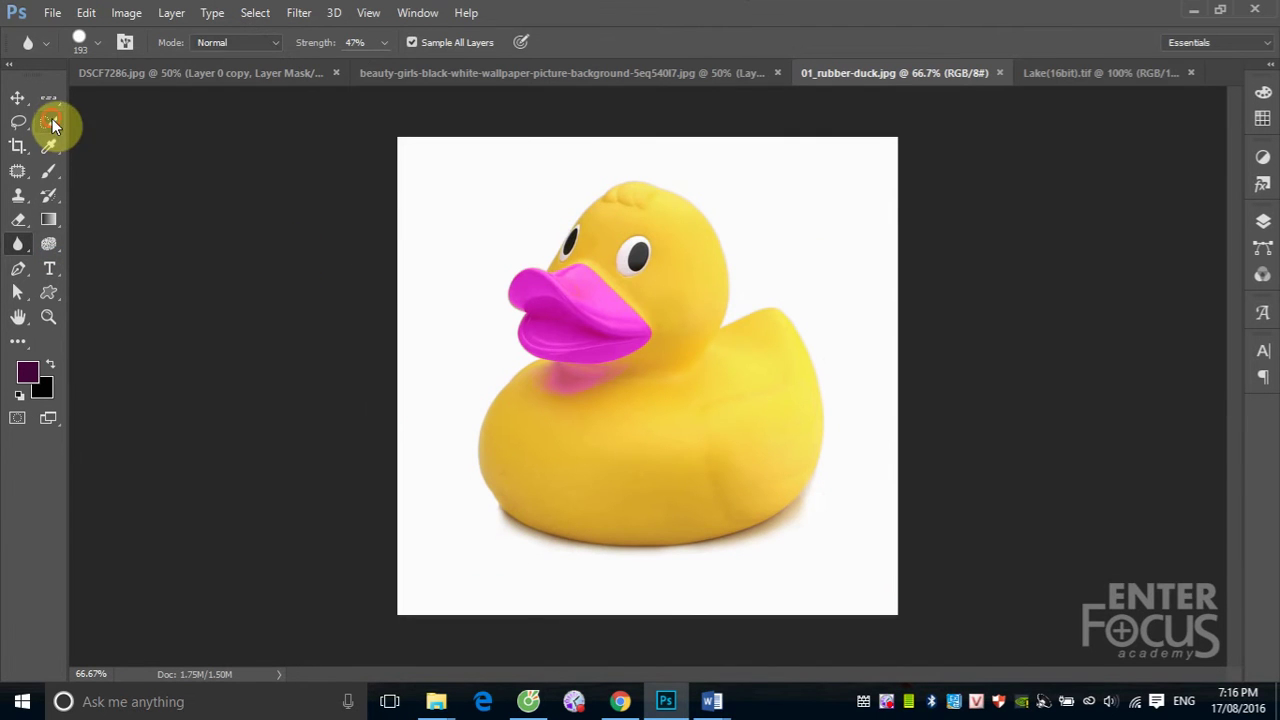
- Quick-select the whole rubber duck with a 69 px brush, excluding the white background
{"action": "left_click", "coordinate": [48, 122]}
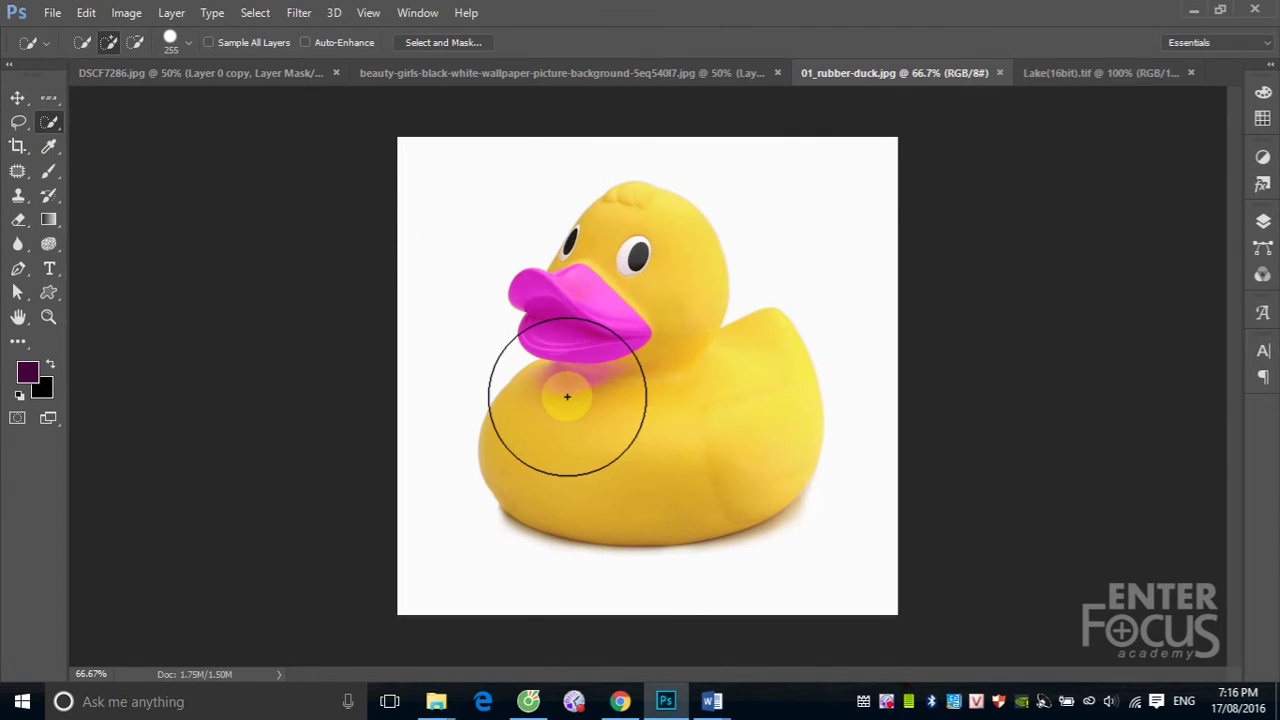
{"action": "right_click", "coordinate": [601, 445], "text": "alt"}
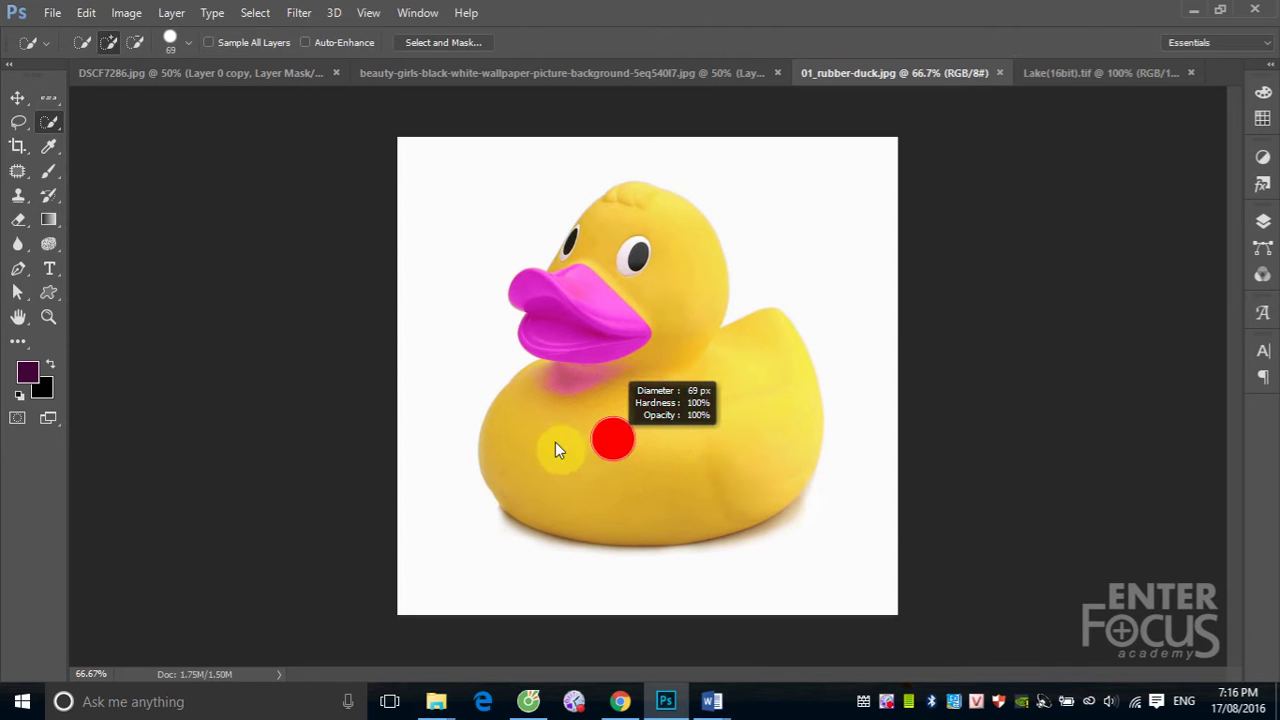
{"action": "mouse_move", "coordinate": [525, 452]}
{"action": "left_mouse_down"}
{"action": "mouse_move", "coordinate": [588, 313]}
{"action": "mouse_move", "coordinate": [600, 223]}
{"action": "mouse_move", "coordinate": [737, 309]}
{"action": "mouse_move", "coordinate": [620, 423]}
{"action": "left_mouse_up"}
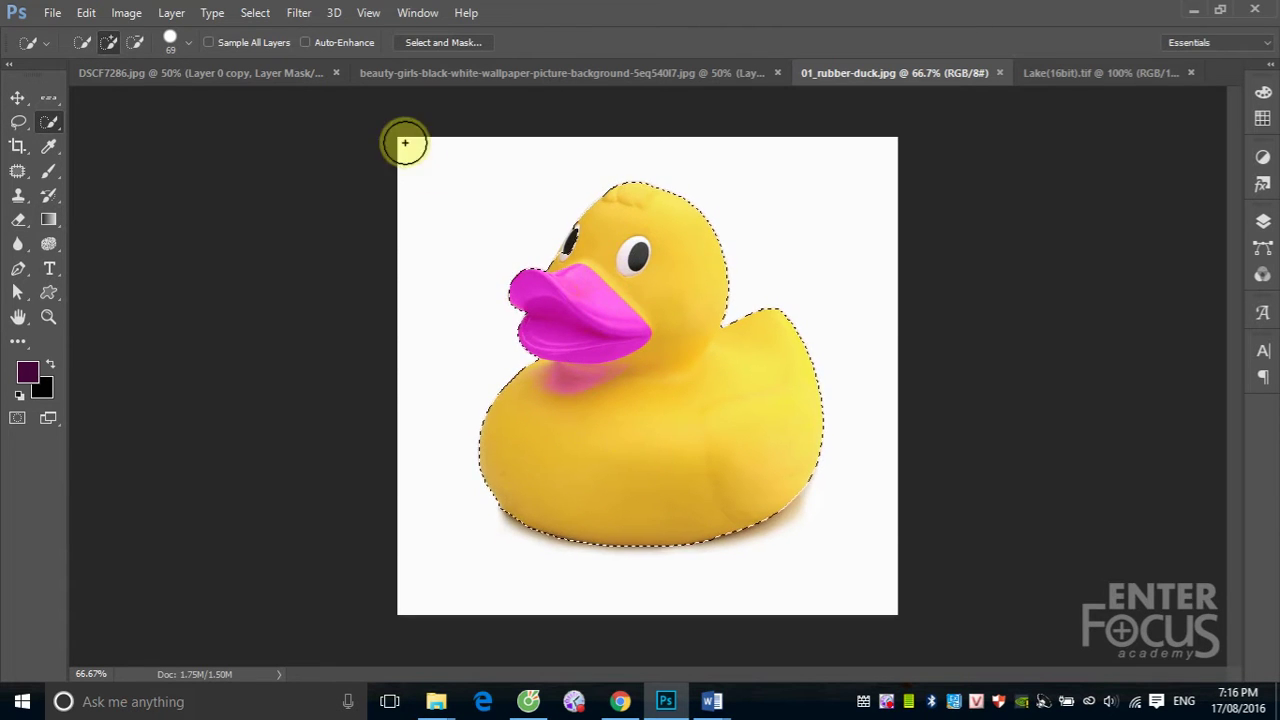
- Paste the duck into the lake photo, then undo that paste
{"action": "left_click", "coordinate": [203, 74]}
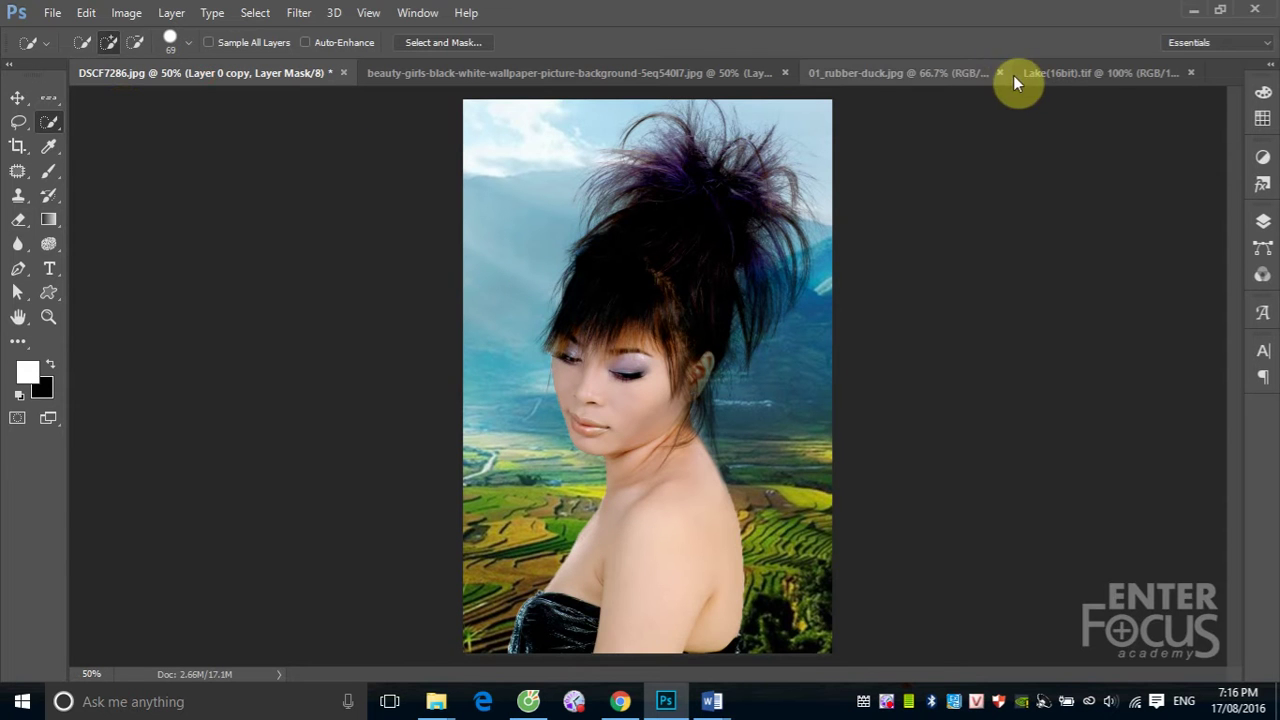
{"action": "left_click", "coordinate": [1043, 72]}
{"action": "key", "text": "ctrl+v"}
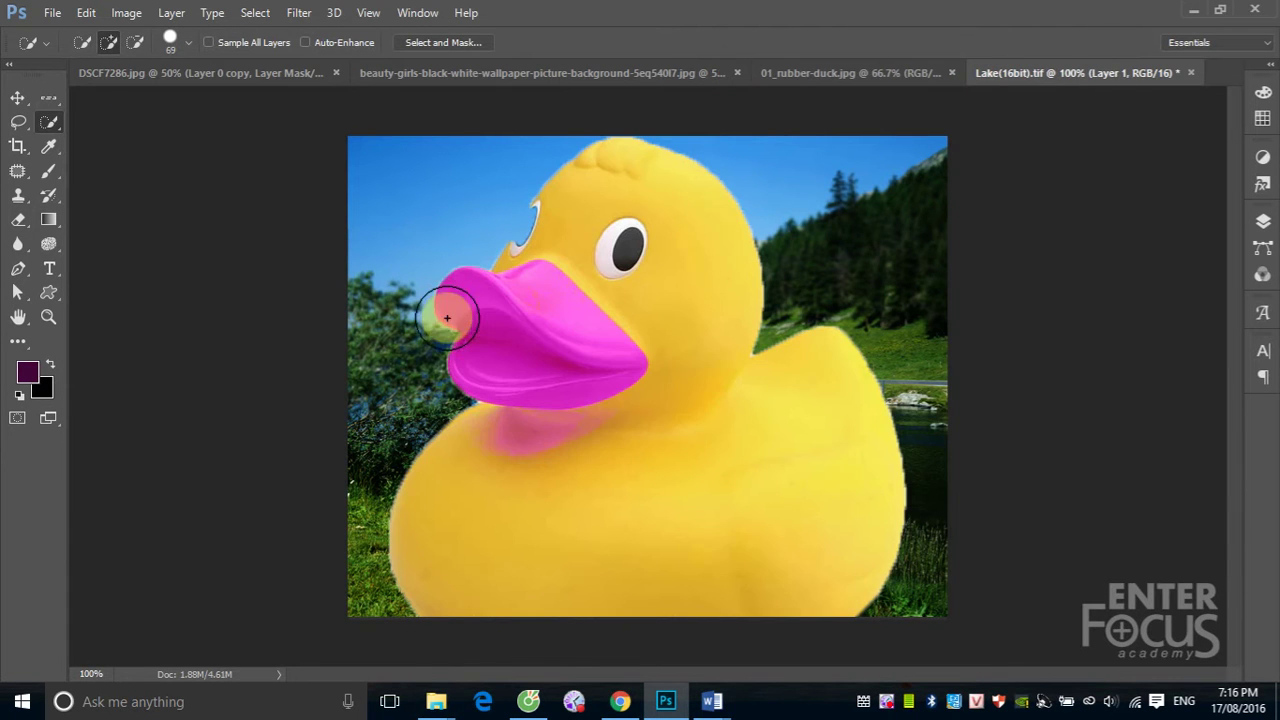
{"action": "key", "text": "ctrl+z"}
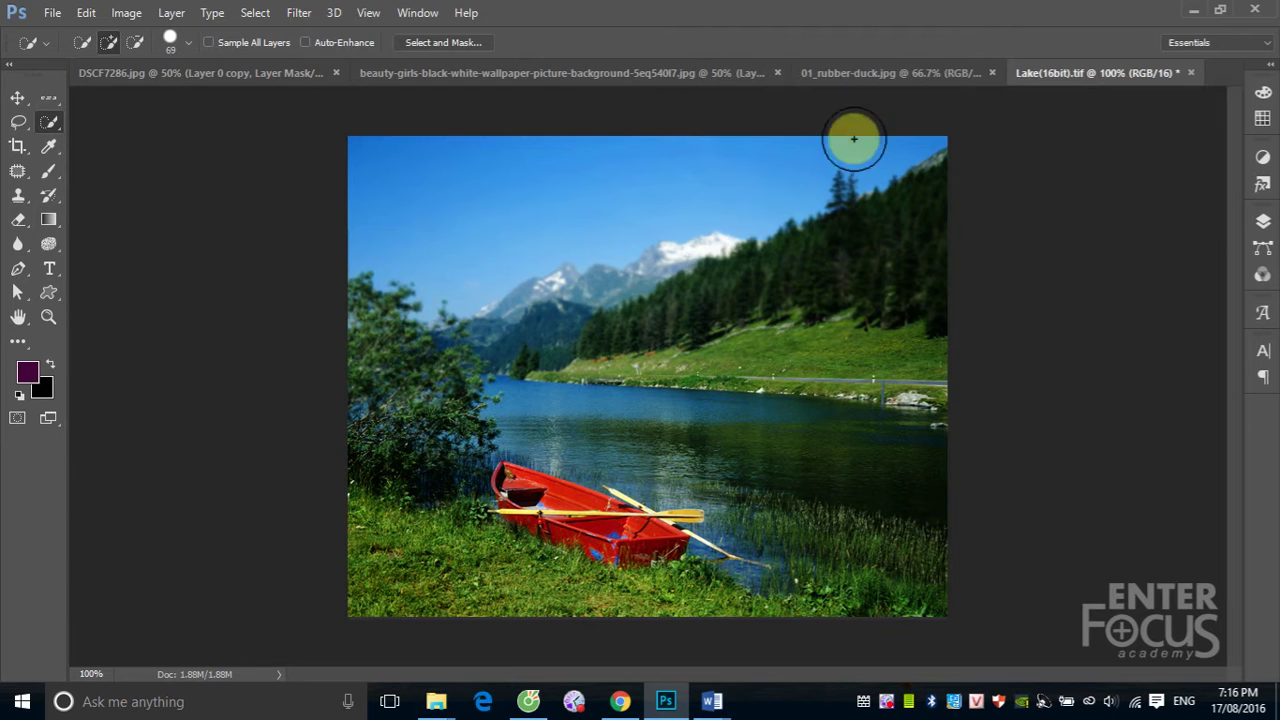
- Check the duck selection around its eyes, then paste it into Lake(16bit).tif as Layer 1
{"action": "left_click", "coordinate": [859, 75]}
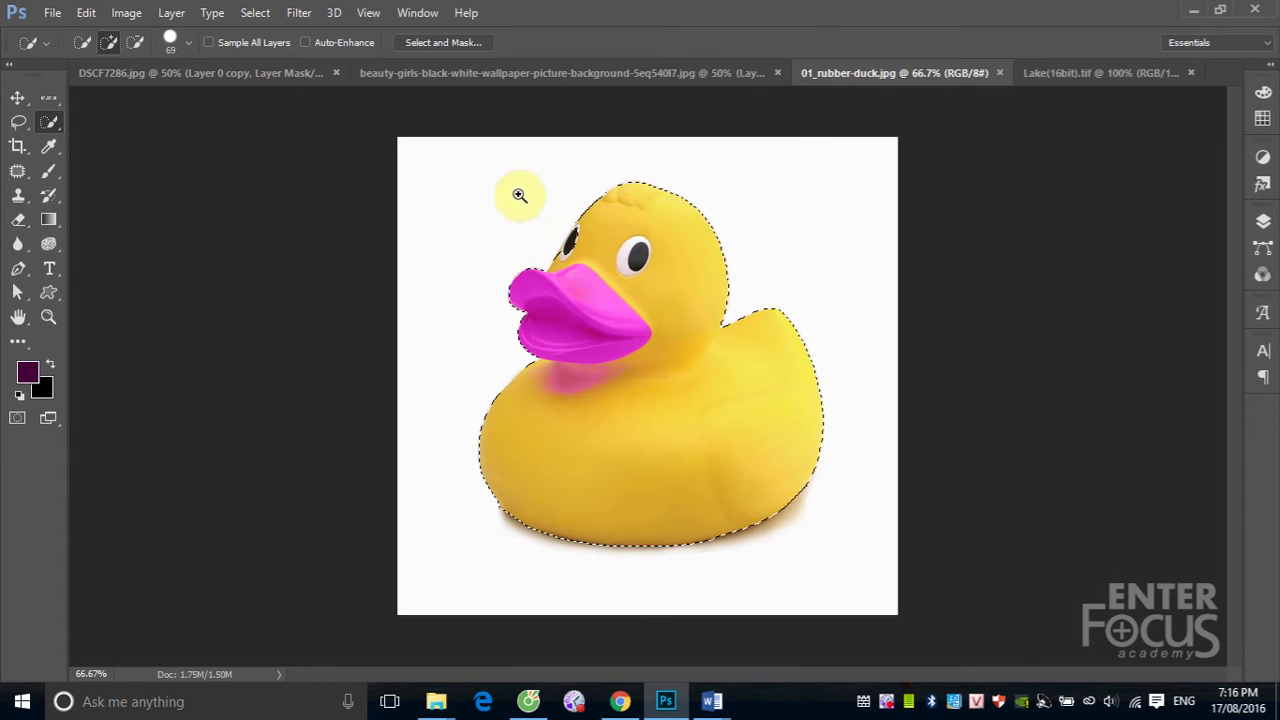
{"action": "mouse_move", "coordinate": [517, 194]}
{"action": "left_mouse_down"}
{"action": "mouse_move", "coordinate": [596, 512]}
{"action": "mouse_move", "coordinate": [663, 416]}
{"action": "left_mouse_up"}
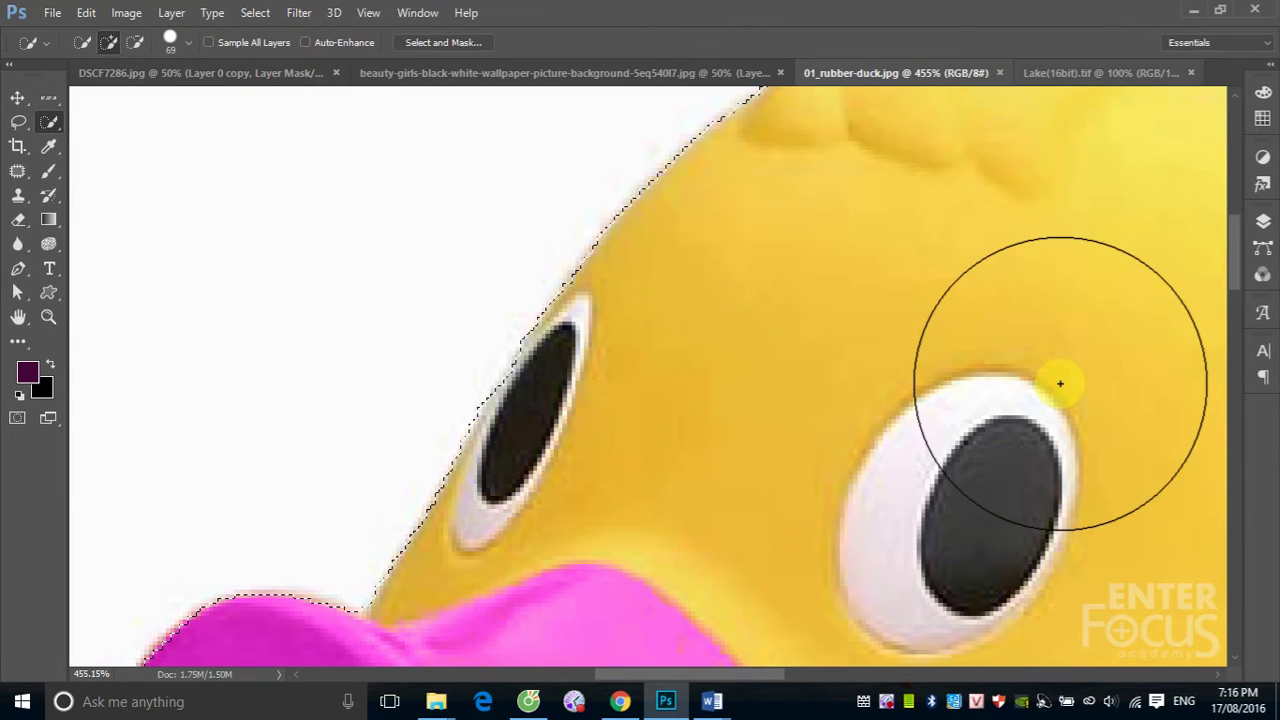
{"action": "key", "text": "ctrl+Tab"}
{"action": "key", "text": "ctrl+v"}
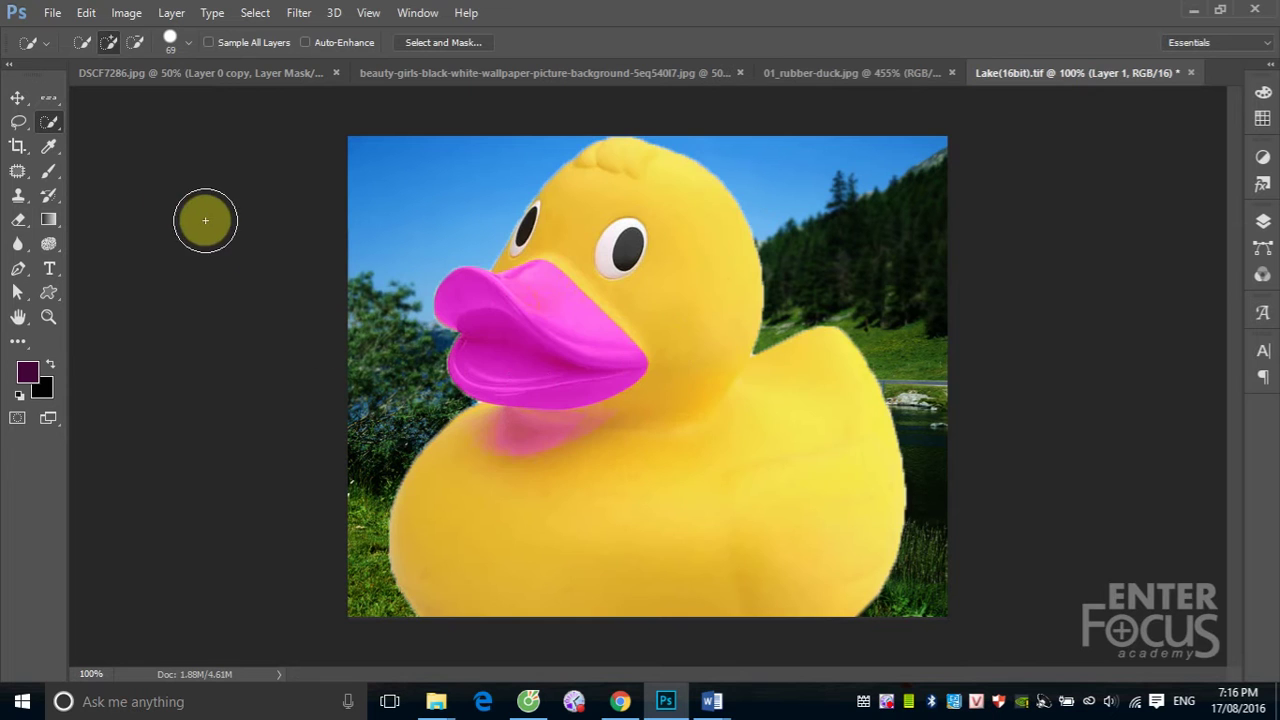
- Scale the pasted duck to about 30% and move it onto the lake water
{"action": "left_click", "coordinate": [17, 97]}
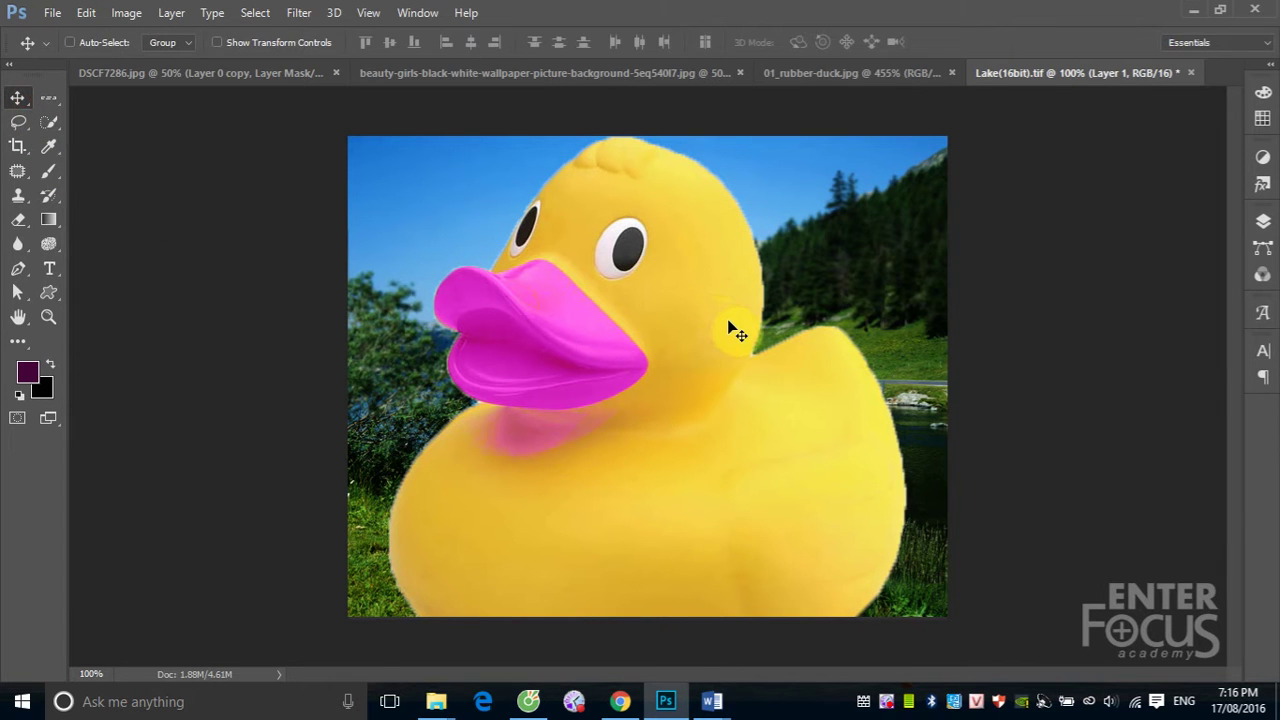
{"action": "key", "text": "ctrl+t"}
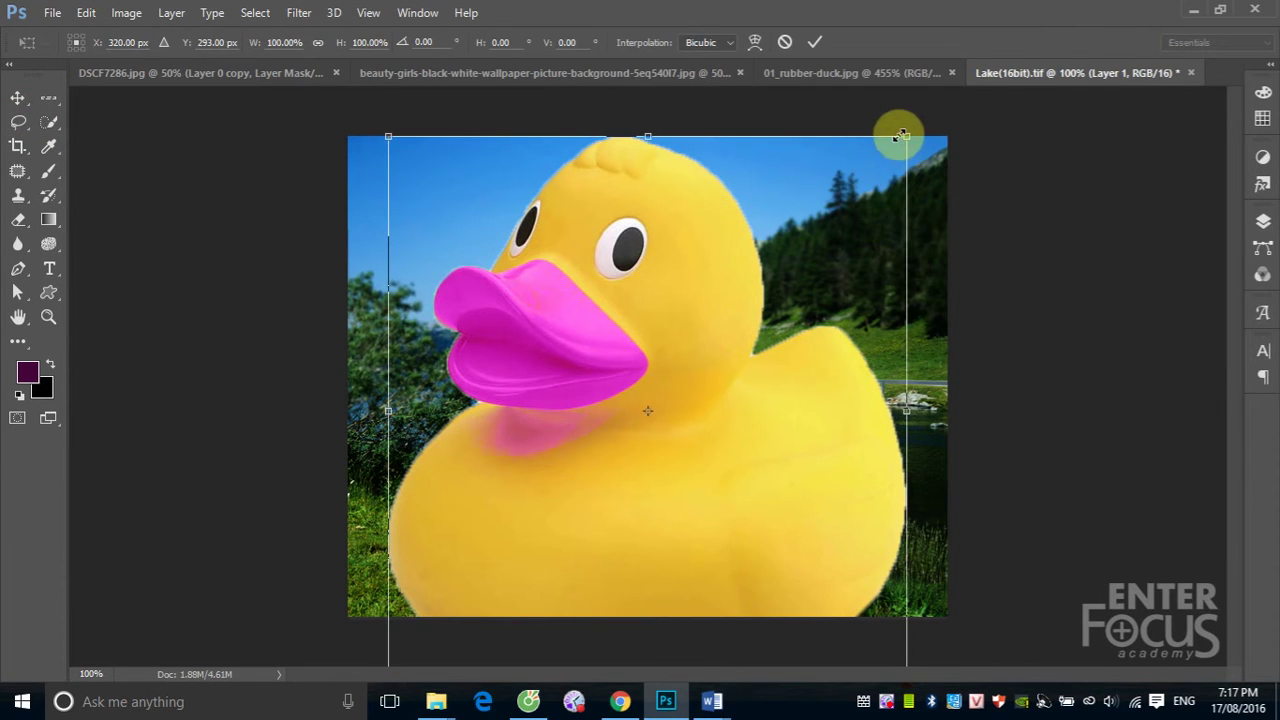
{"action": "left_click_drag", "start_coordinate": [901, 135], "coordinate": [770, 367]}
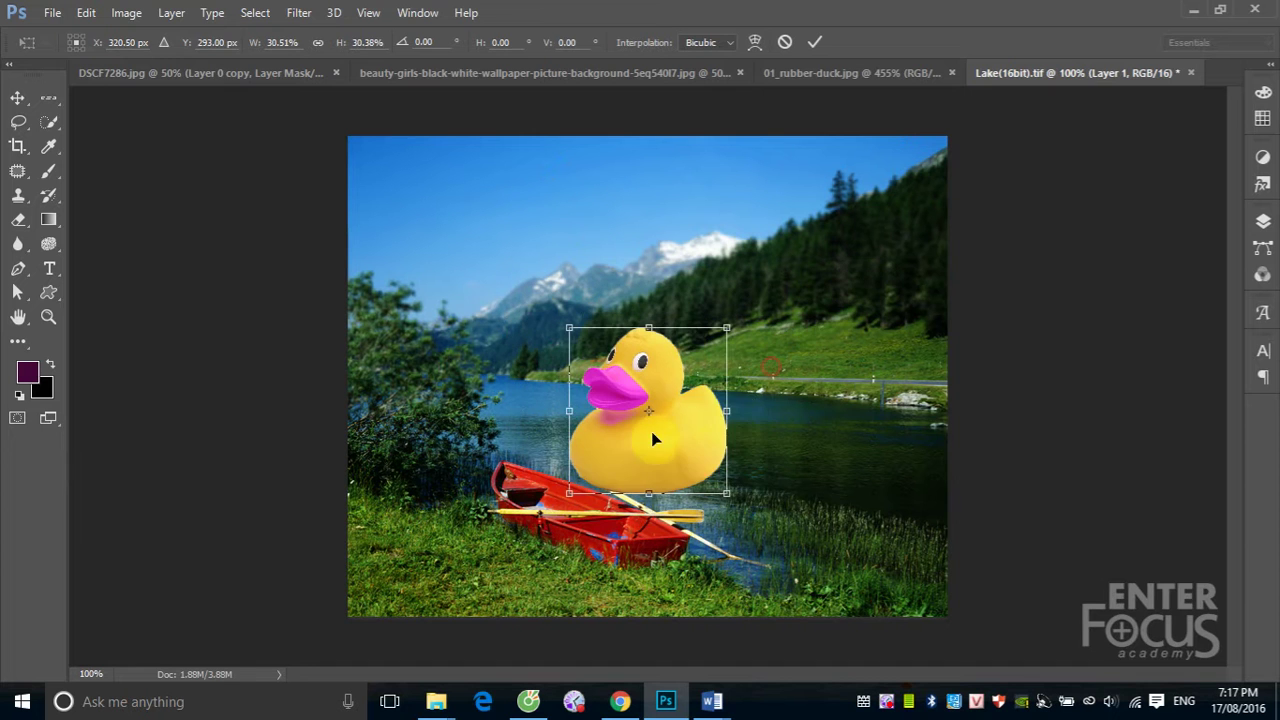
{"action": "left_click_drag", "start_coordinate": [655, 438], "coordinate": [812, 444]}
{"action": "key", "text": "Return"}
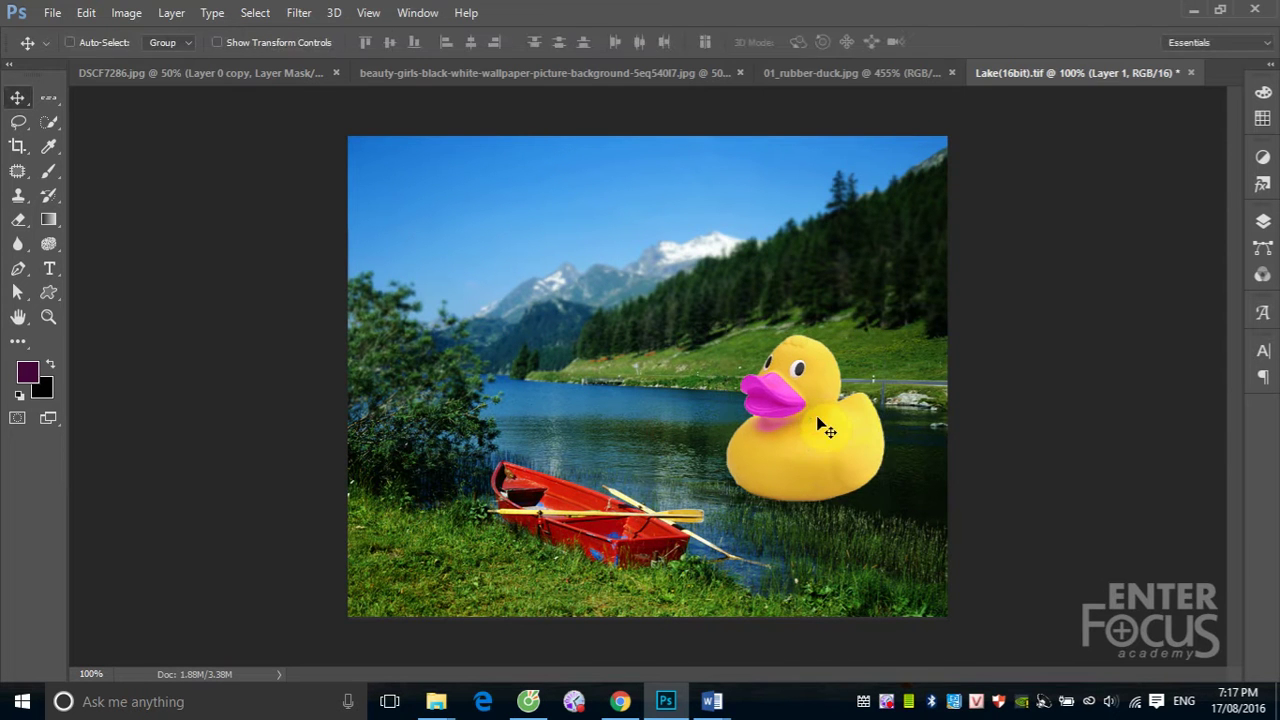
- Zoom in and shift the duck left toward the red boat
{"action": "left_click_drag", "start_coordinate": [677, 334], "coordinate": [943, 591]}
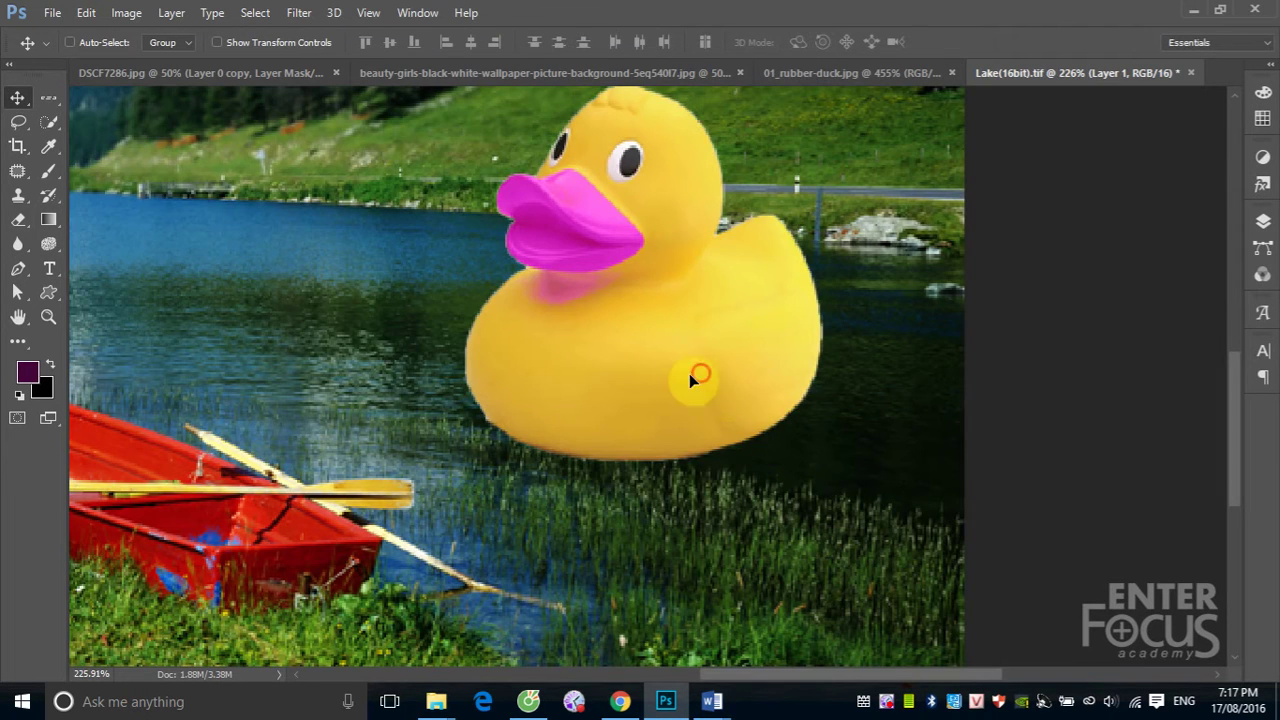
{"action": "left_click_drag", "start_coordinate": [689, 373], "coordinate": [597, 389]}
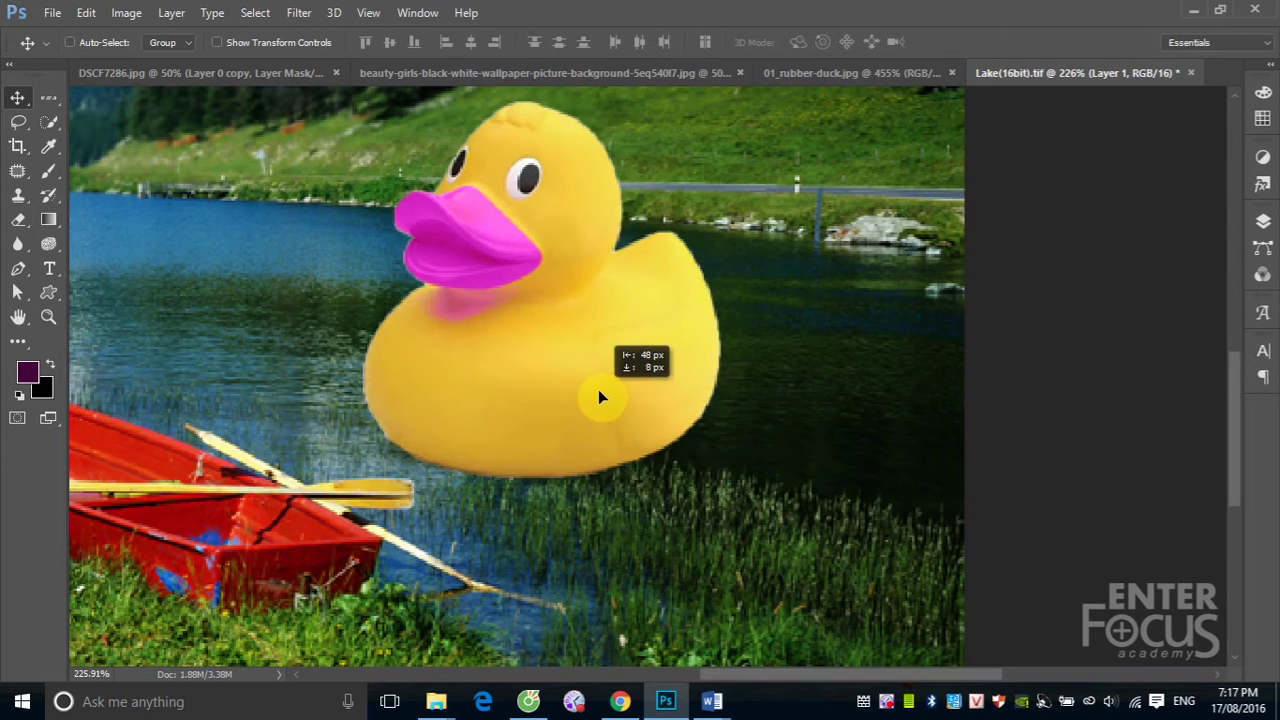
{"action": "right_click", "coordinate": [617, 323]}
- Nudge the duck into place and add a layer mask from Layer 1's duck outline
{"action": "mouse_move", "coordinate": [627, 332]}
{"action": "left_mouse_down"}
{"action": "mouse_move", "coordinate": [692, 304]}
{"action": "mouse_move", "coordinate": [720, 349]}
{"action": "mouse_move", "coordinate": [586, 280]}
{"action": "mouse_move", "coordinate": [586, 320]}
{"action": "mouse_move", "coordinate": [829, 451]}
{"action": "mouse_move", "coordinate": [638, 400]}
{"action": "left_mouse_up"}
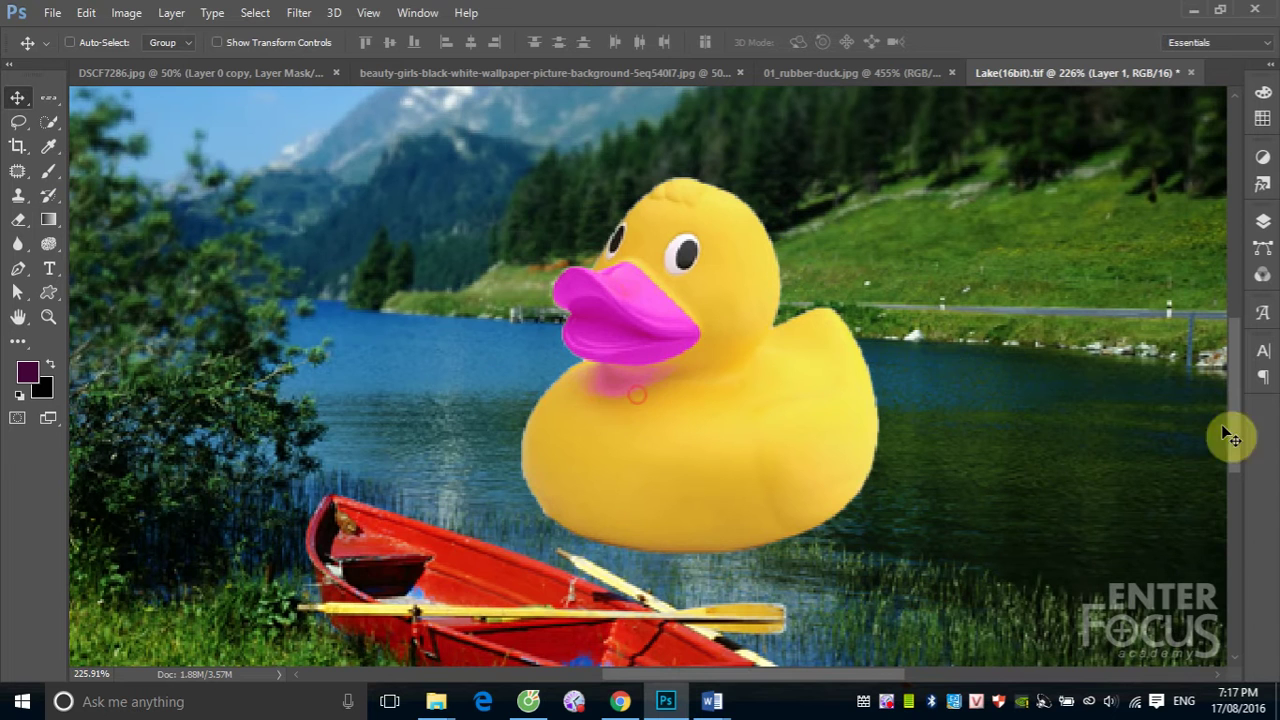
{"action": "left_click", "coordinate": [1263, 222]}
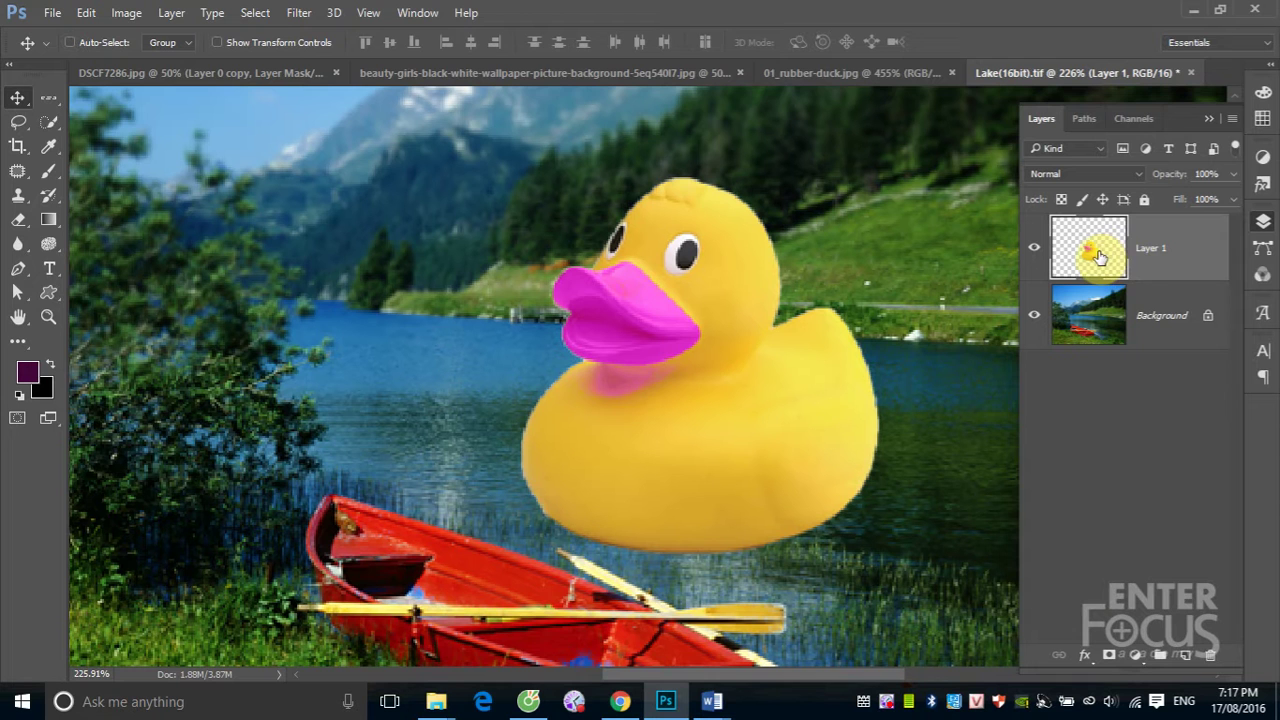
{"action": "key", "text": "ctrl"}
{"action": "left_click", "coordinate": [1090, 258], "text": "ctrl"}
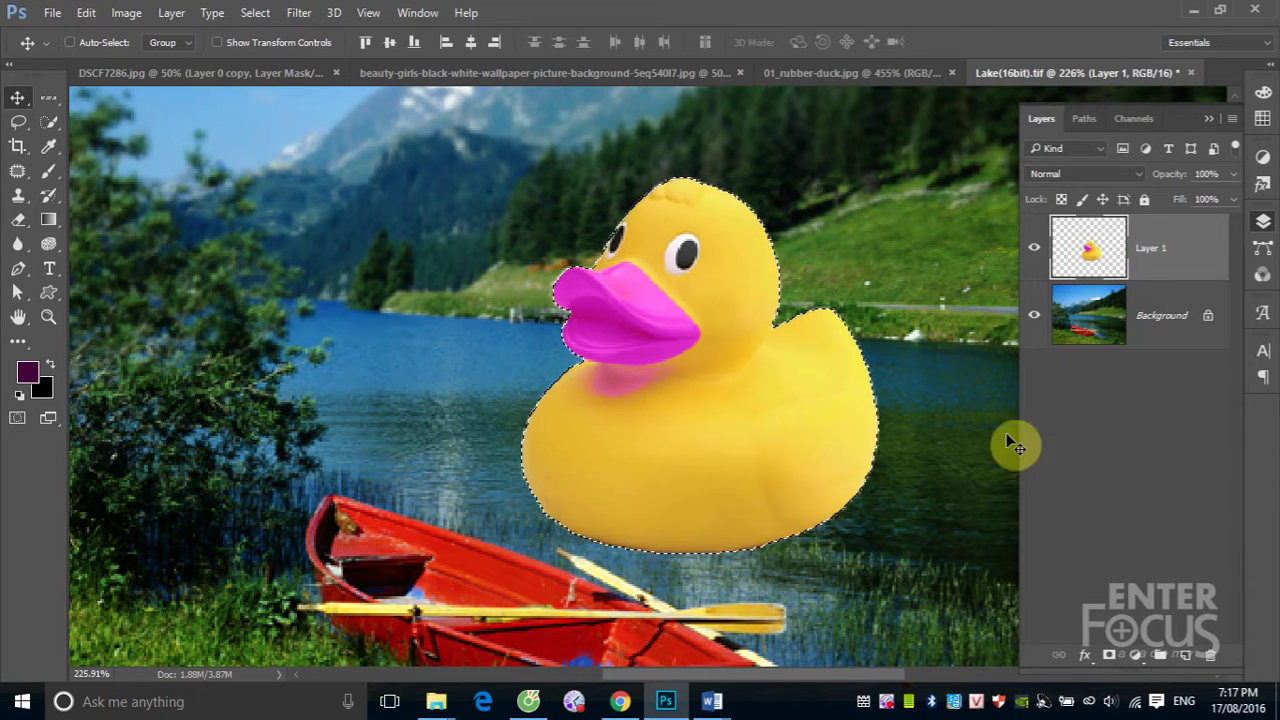
{"action": "left_click", "coordinate": [1108, 660]}
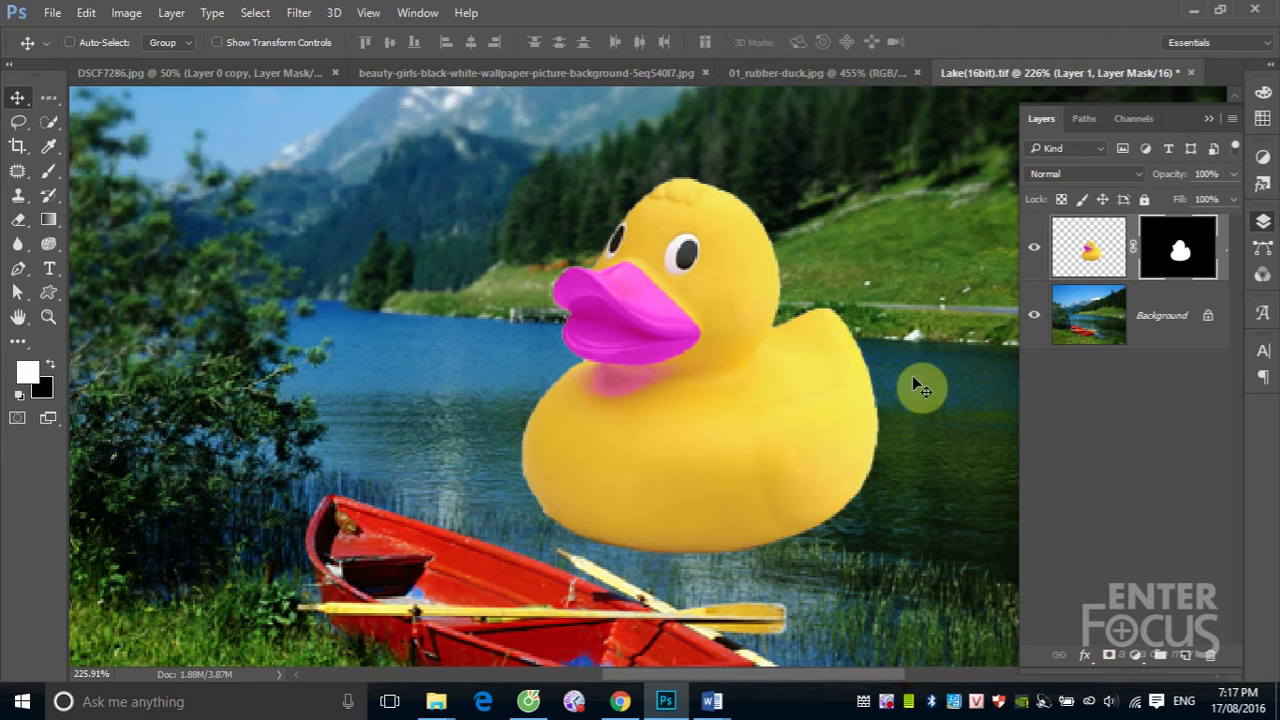
- Paint dark grey on the mask over the duck's lower body to fade it into the water
{"action": "left_click", "coordinate": [27, 372]}
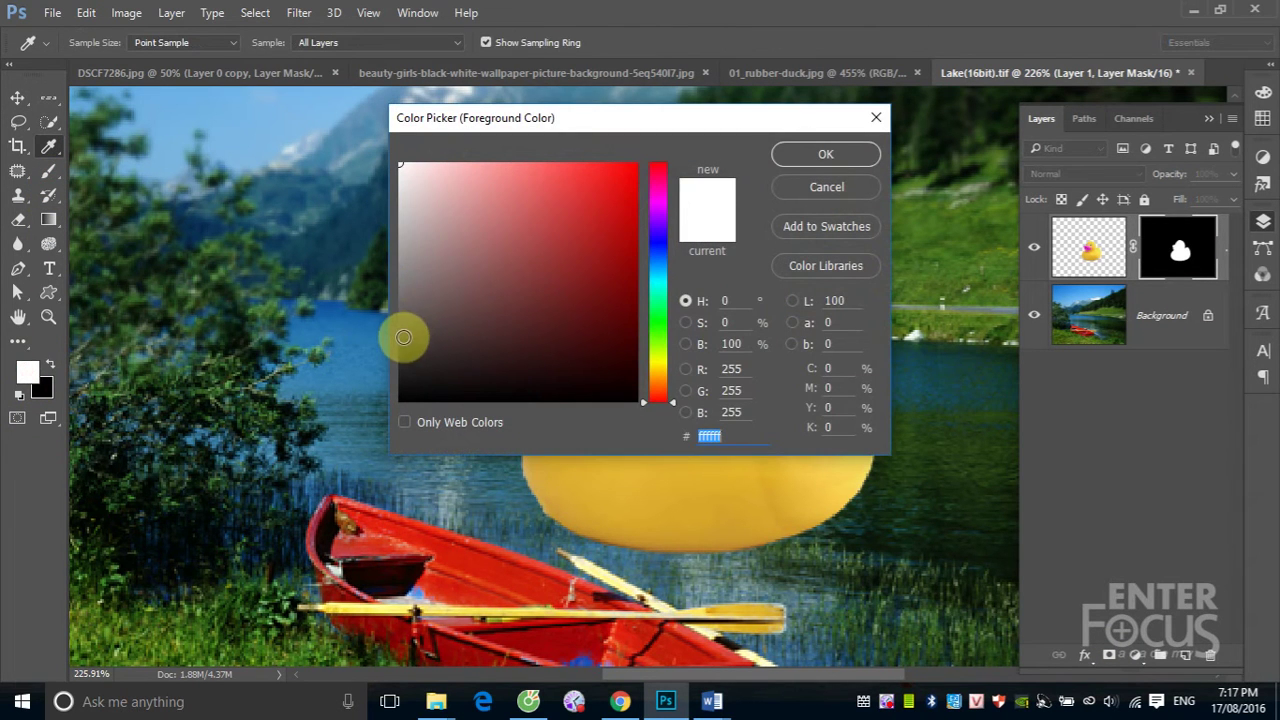
{"action": "left_click", "coordinate": [403, 340]}
{"action": "left_click", "coordinate": [825, 157]}
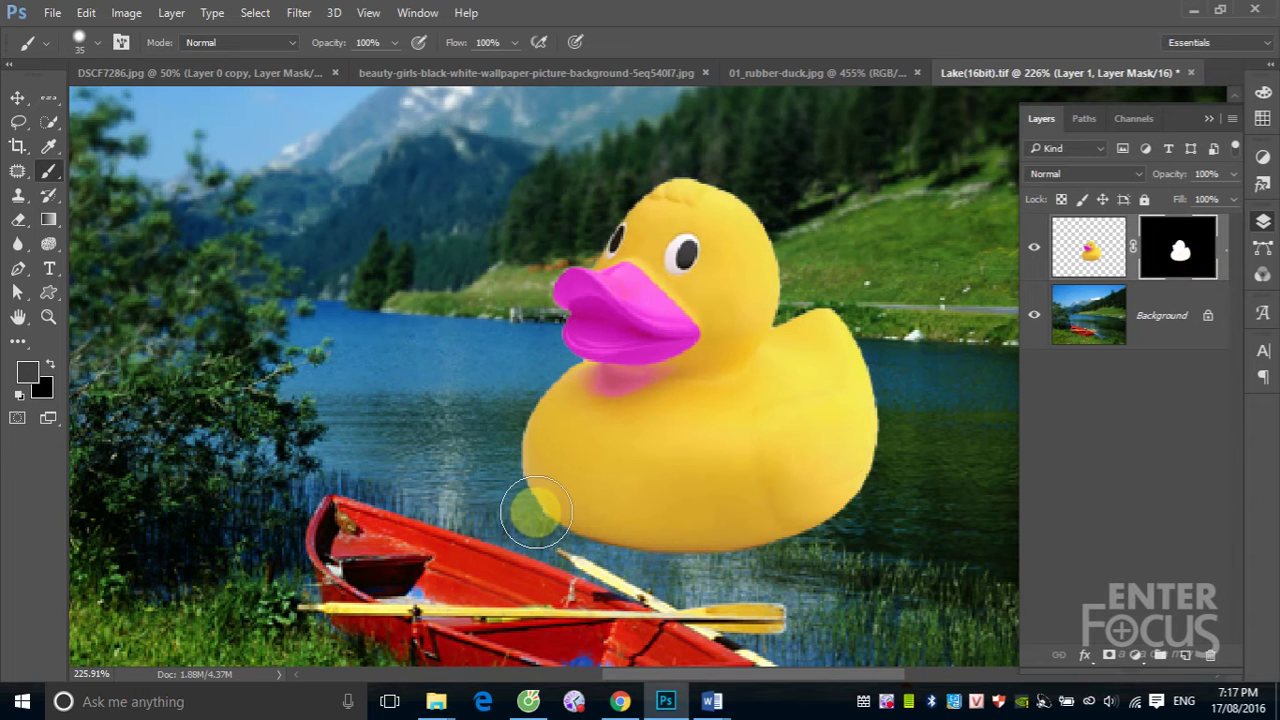
{"action": "mouse_move", "coordinate": [639, 532]}
{"action": "left_mouse_down"}
{"action": "mouse_move", "coordinate": [809, 509]}
{"action": "mouse_move", "coordinate": [914, 437]}
{"action": "mouse_move", "coordinate": [684, 547]}
{"action": "left_mouse_up"}
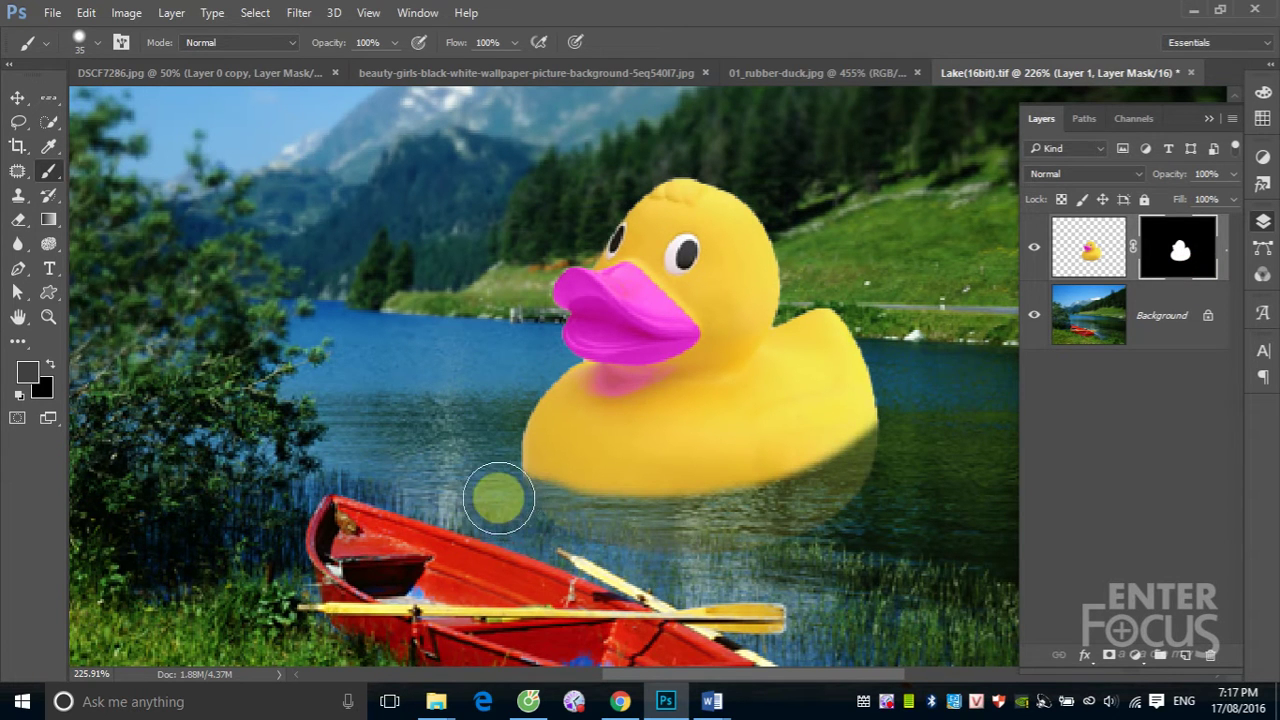
{"action": "mouse_move", "coordinate": [491, 484]}
{"action": "left_mouse_down"}
{"action": "mouse_move", "coordinate": [500, 491]}
{"action": "mouse_move", "coordinate": [497, 466]}
{"action": "mouse_move", "coordinate": [606, 520]}
{"action": "mouse_move", "coordinate": [791, 503]}
{"action": "mouse_move", "coordinate": [917, 429]}
{"action": "mouse_move", "coordinate": [808, 563]}
{"action": "left_mouse_up"}
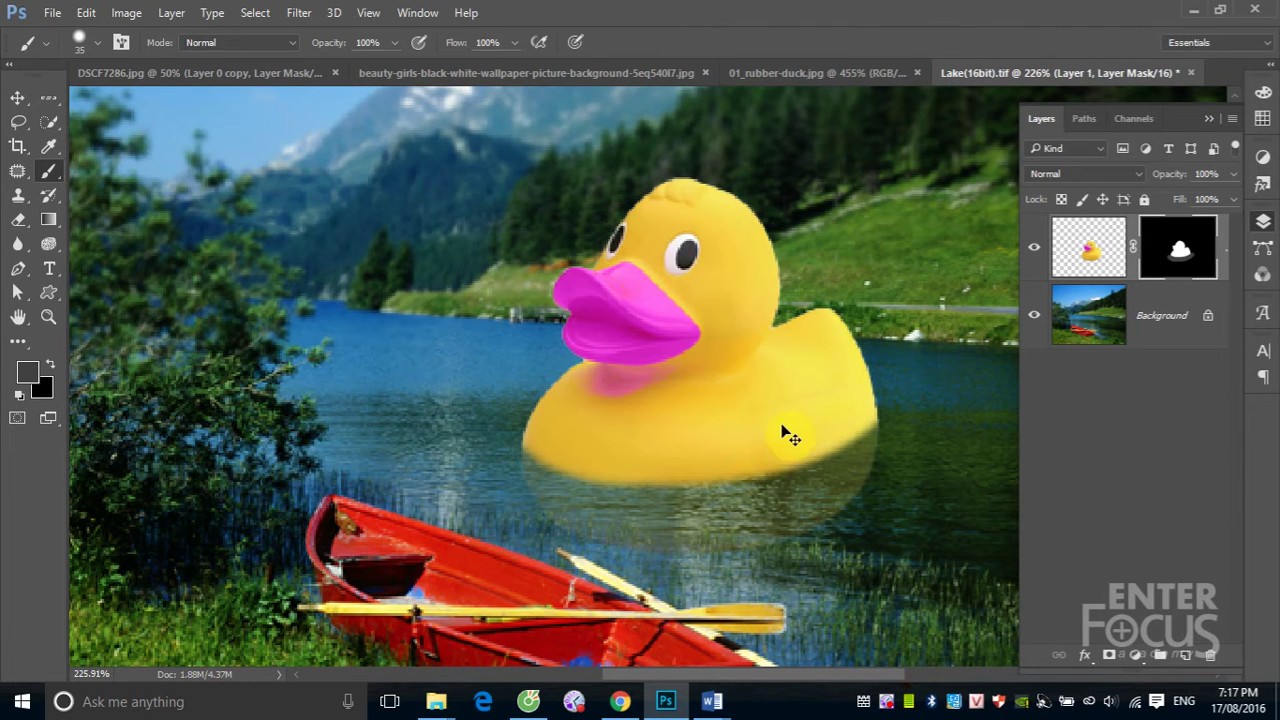
{"action": "key", "text": "ctrl+minus"}
{"action": "key", "text": "ctrl+minus"}
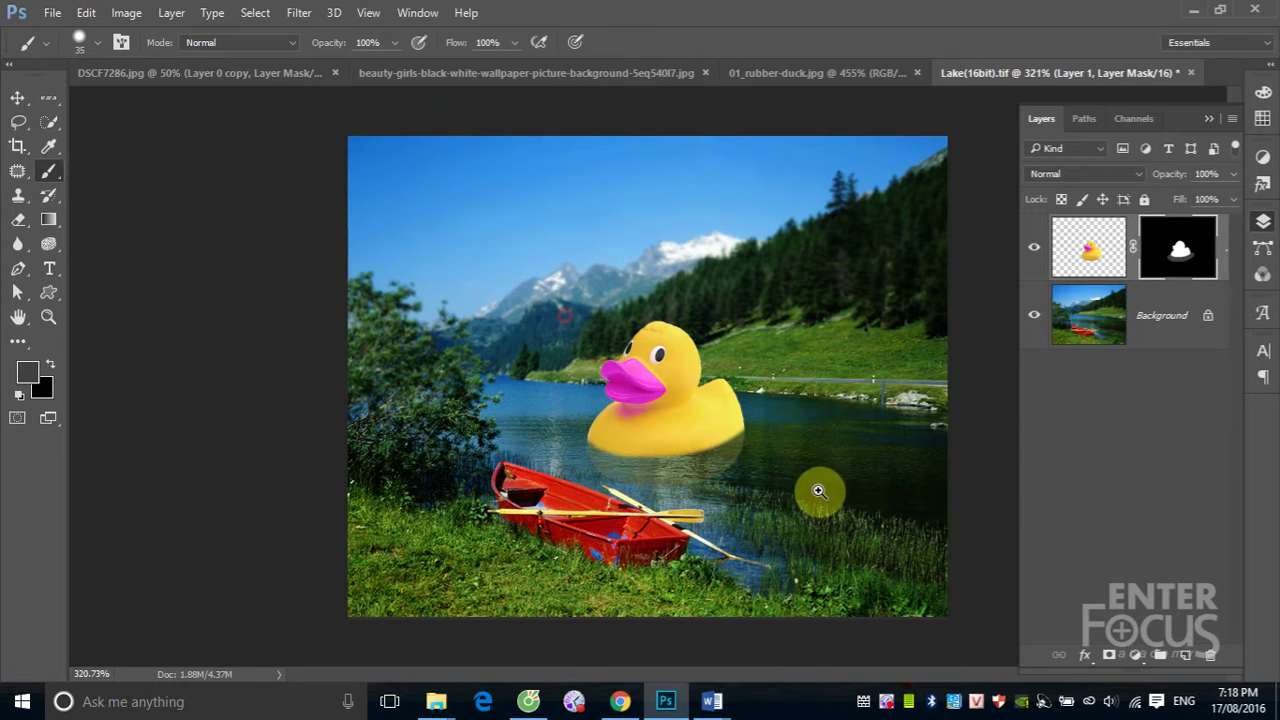
{"action": "scroll", "coordinate": [707, 411], "scroll_direction": "up", "scroll_amount": 5}
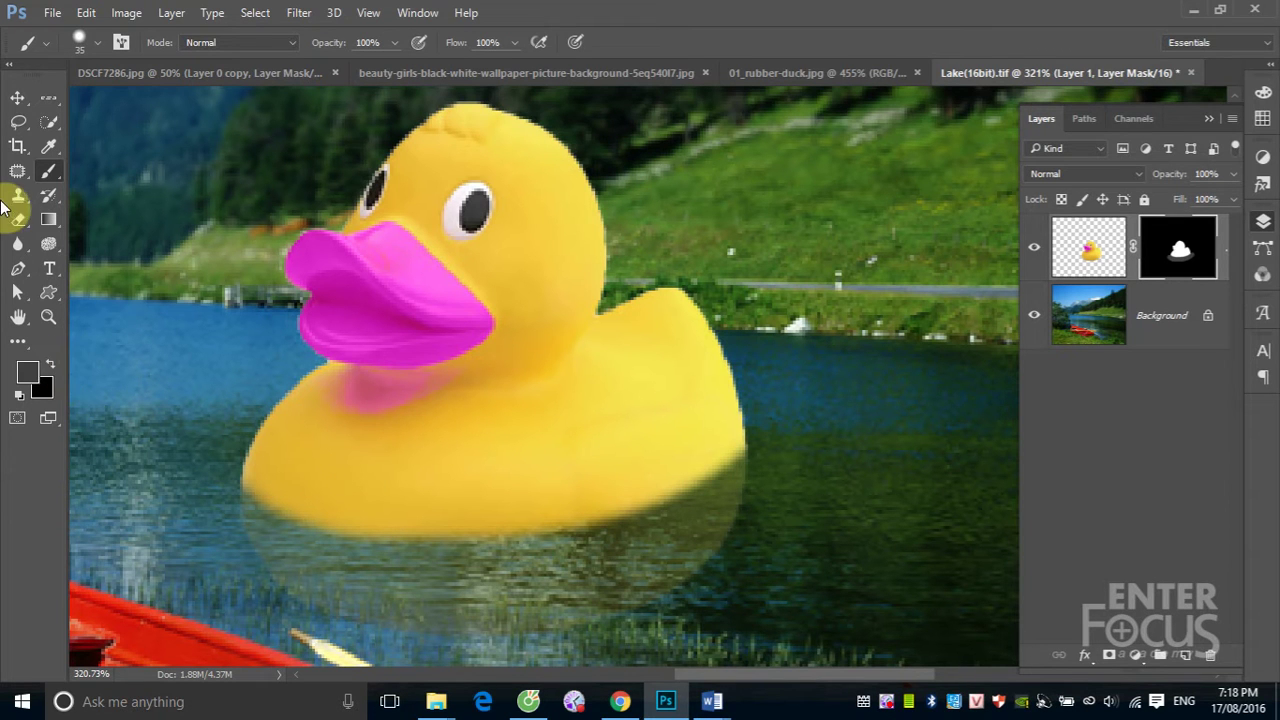
- Set up the Blur tool with a 15 px brush and 18% strength
{"action": "left_click", "coordinate": [17, 243]}
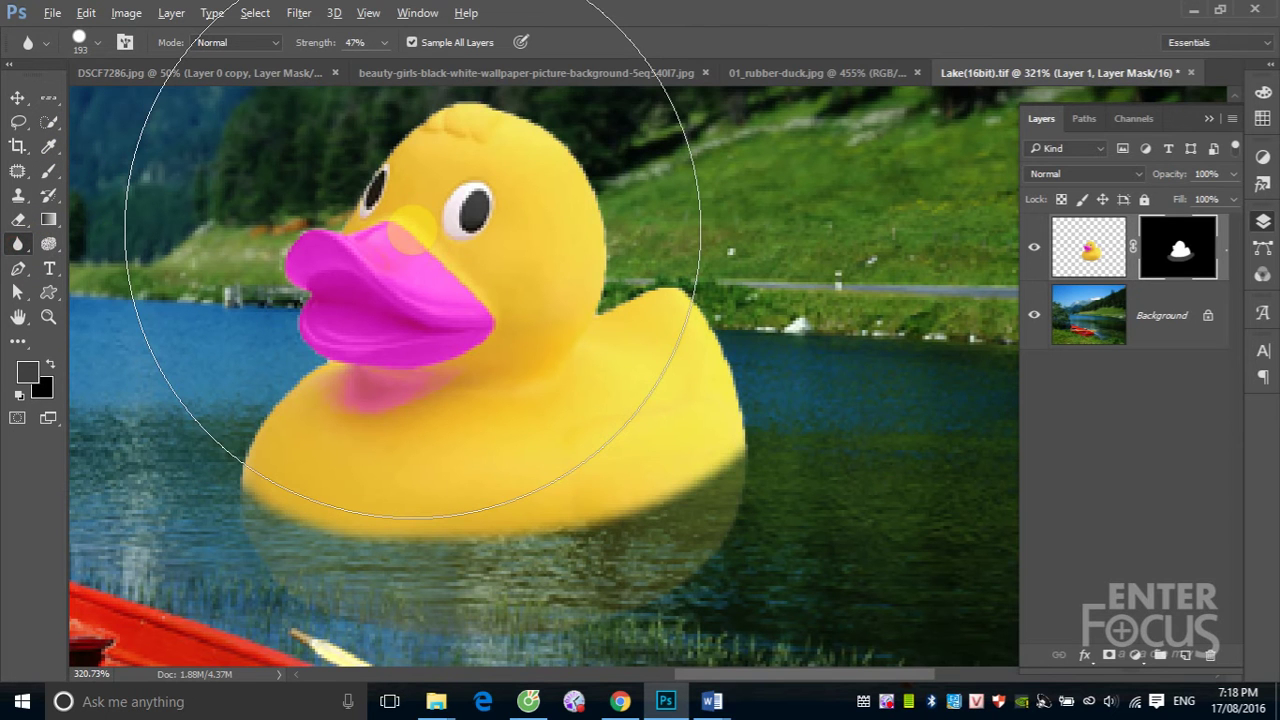
{"action": "left_click_drag", "start_coordinate": [620, 289], "coordinate": [341, 374]}
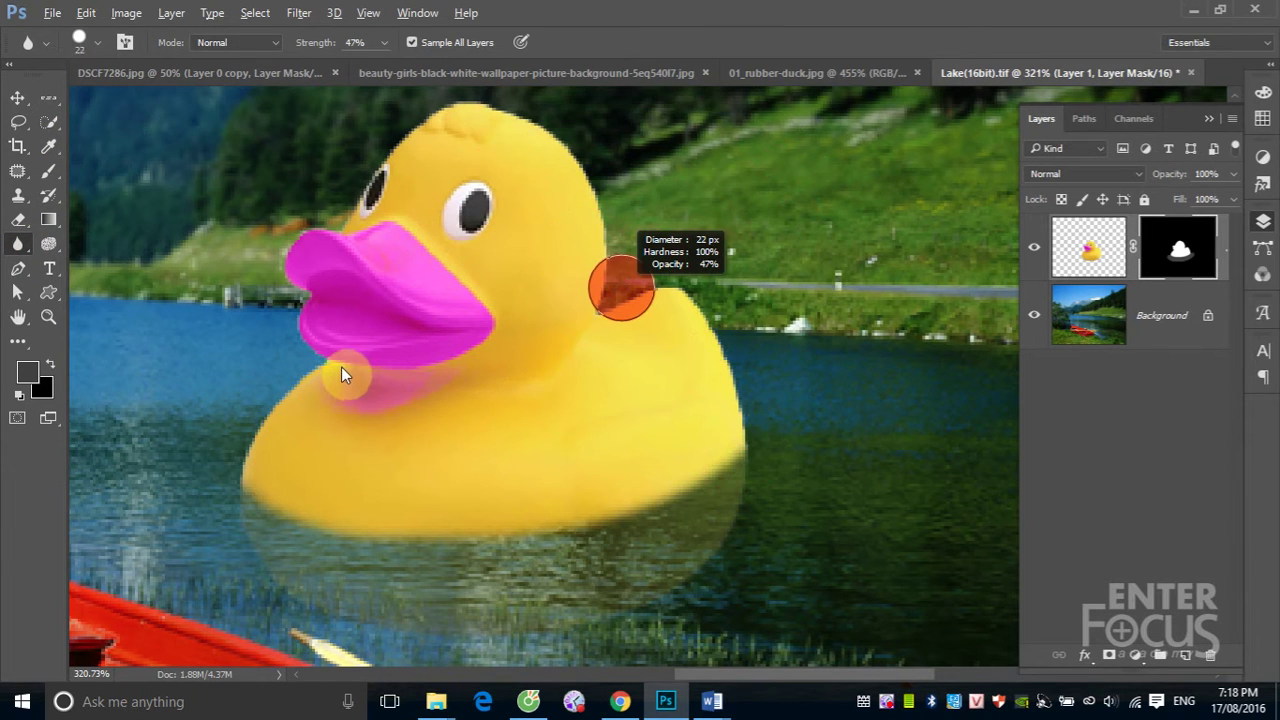
{"action": "left_click_drag", "start_coordinate": [341, 366], "coordinate": [314, 393]}
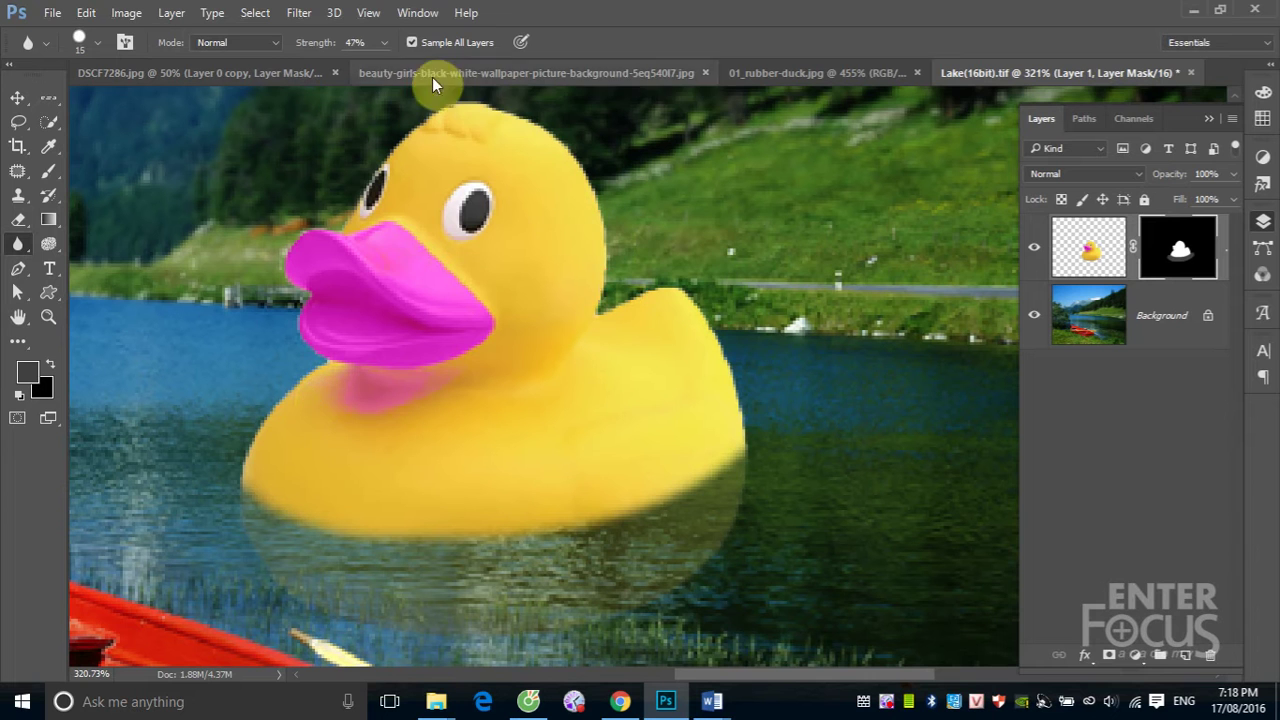
{"action": "left_click", "coordinate": [384, 42]}
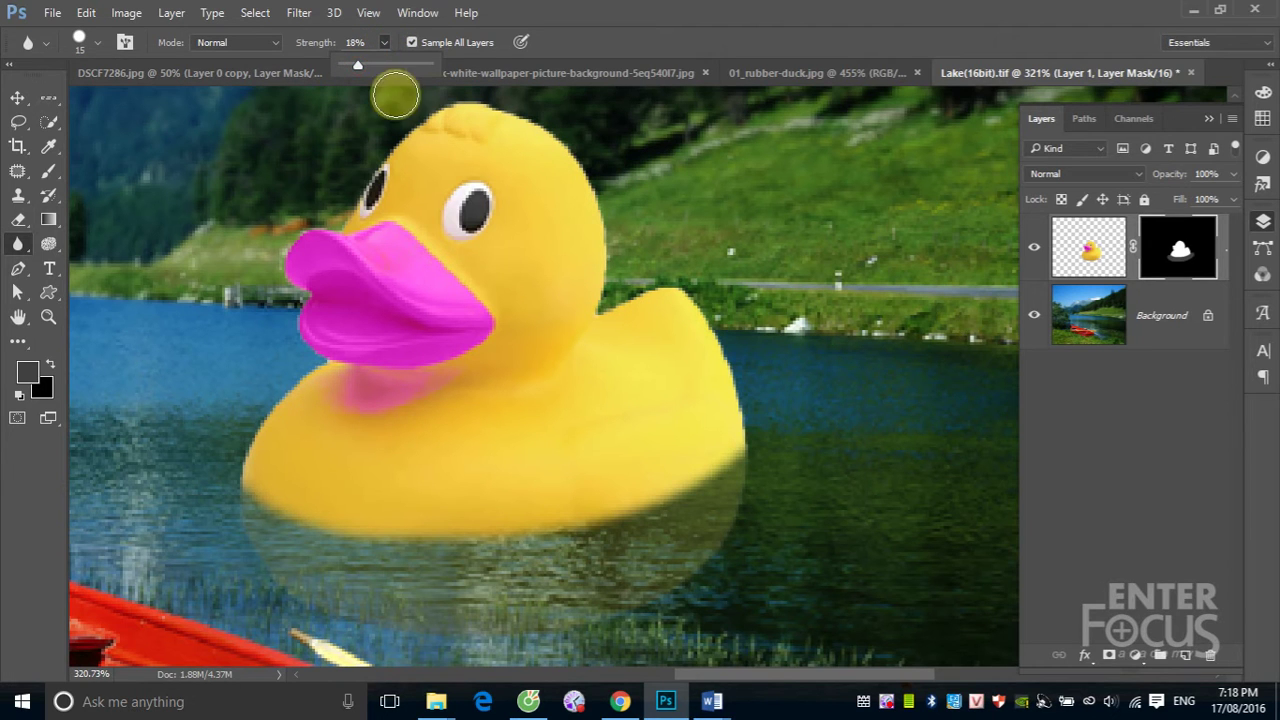
- Blur the duck's head edges from the top down to the beak, then view at 100%
{"action": "left_click_drag", "start_coordinate": [530, 112], "coordinate": [603, 240]}
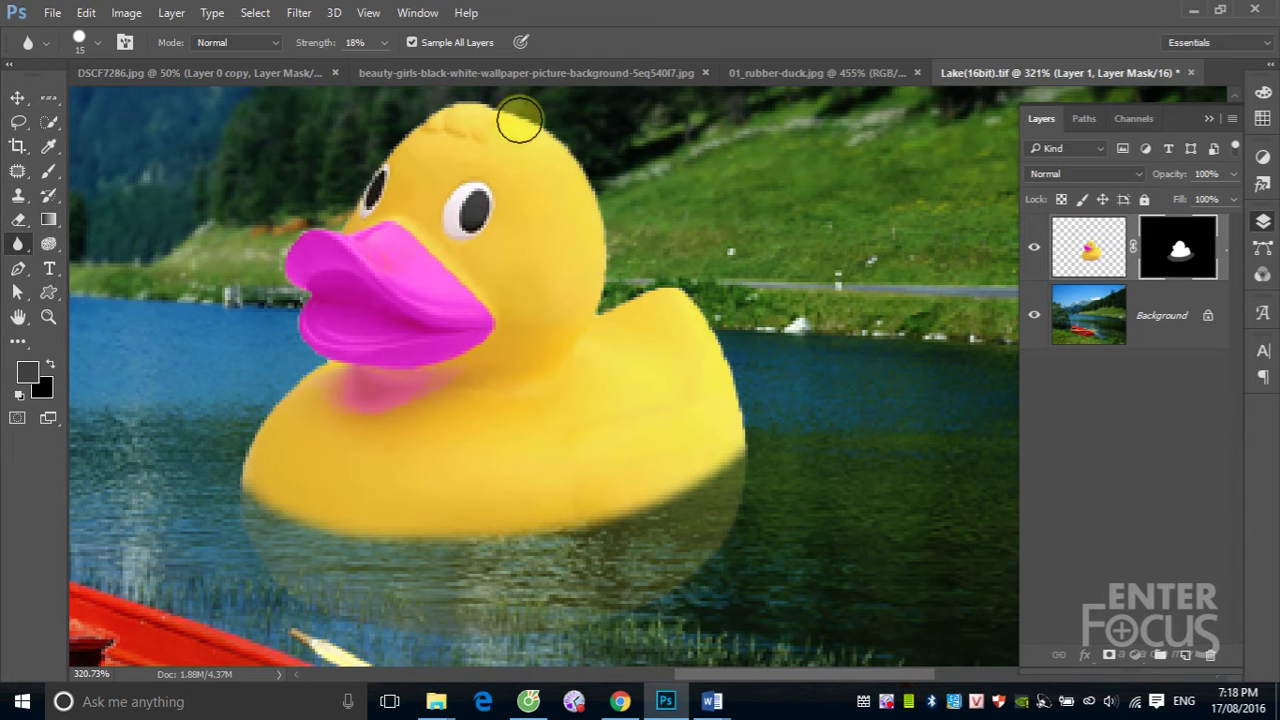
{"action": "mouse_move", "coordinate": [517, 114]}
{"action": "left_mouse_down"}
{"action": "mouse_move", "coordinate": [546, 127]}
{"action": "mouse_move", "coordinate": [733, 342]}
{"action": "left_mouse_up"}
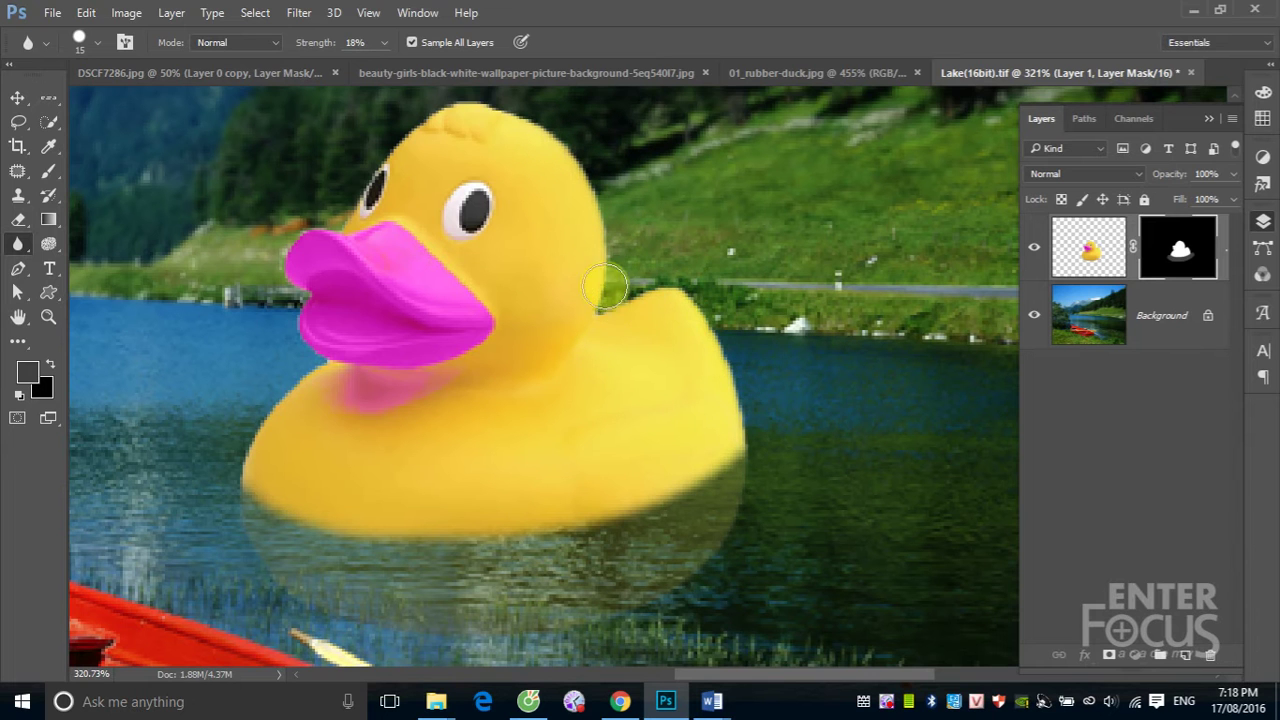
{"action": "left_click_drag", "start_coordinate": [605, 156], "coordinate": [553, 121]}
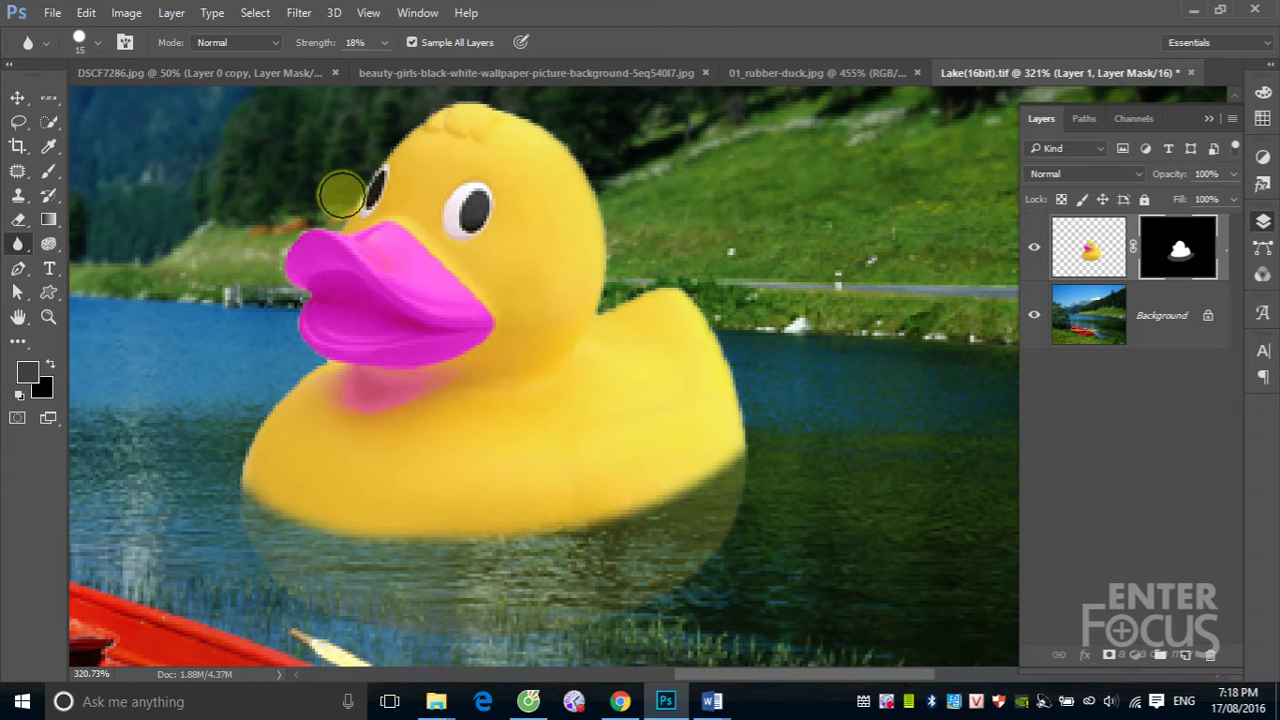
{"action": "mouse_move", "coordinate": [336, 208]}
{"action": "left_mouse_down"}
{"action": "mouse_move", "coordinate": [315, 226]}
{"action": "mouse_move", "coordinate": [301, 383]}
{"action": "left_mouse_up"}
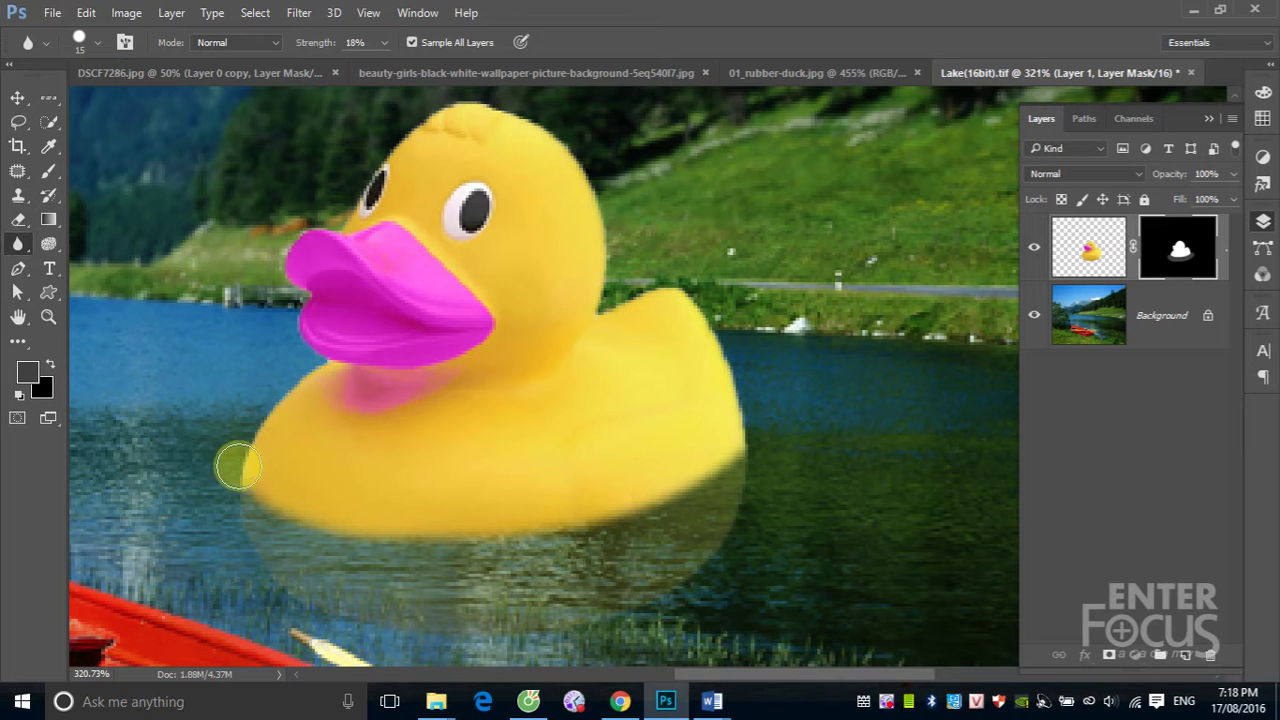
{"action": "key", "text": "ctrl+1"}
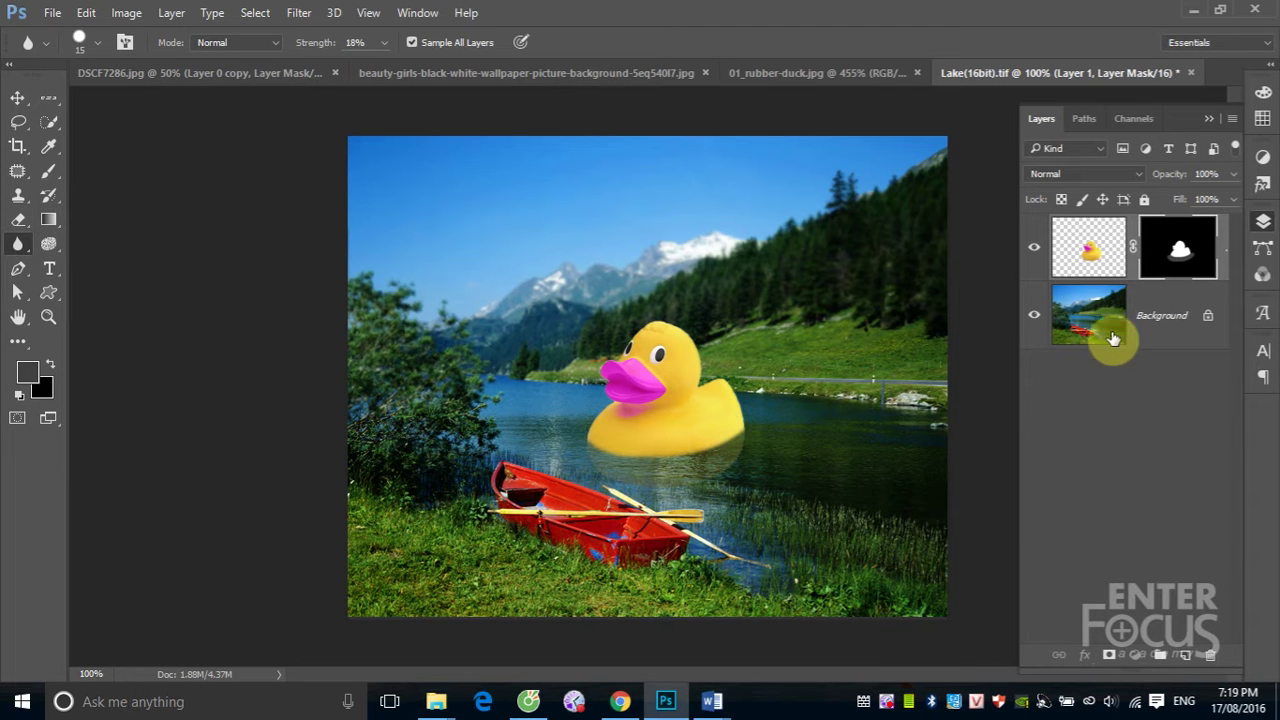
- Load the duck's outline as a selection and invert it to everything around the duck
{"action": "left_click_drag", "start_coordinate": [1105, 335], "coordinate": [1088, 262]}
{"action": "left_click", "coordinate": [1088, 262], "text": "ctrl"}
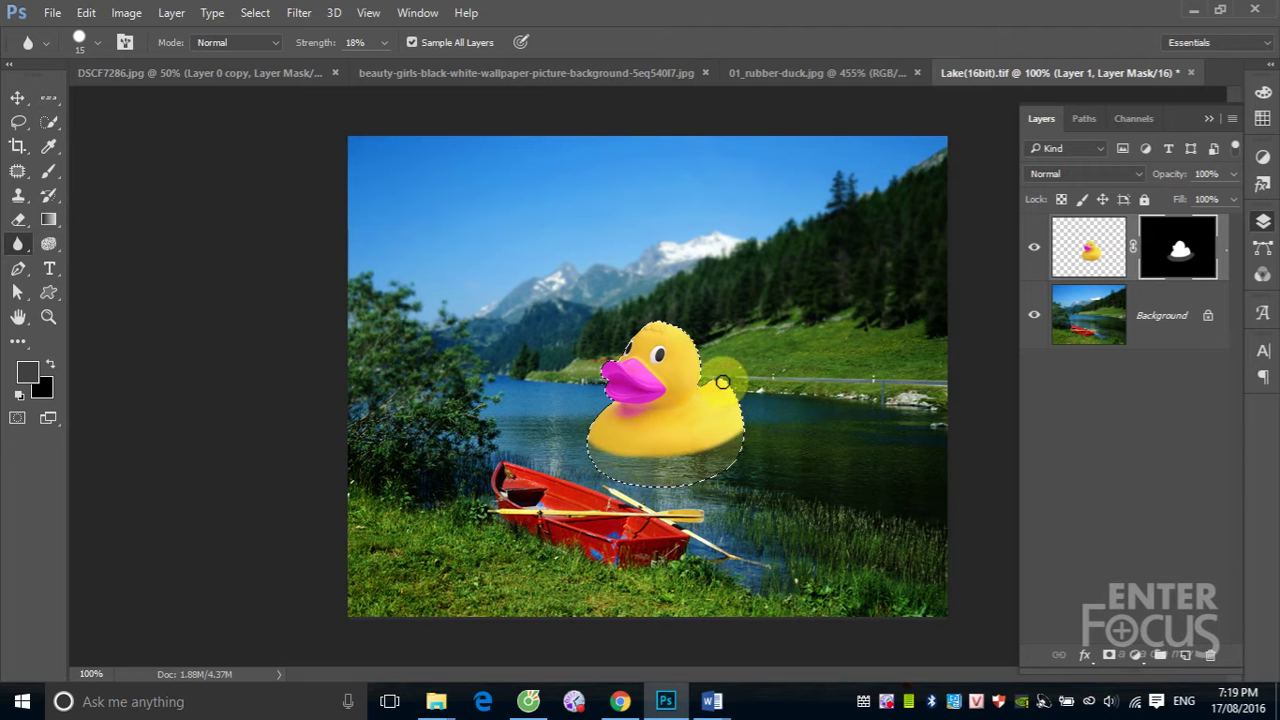
{"action": "left_click", "coordinate": [254, 12]}
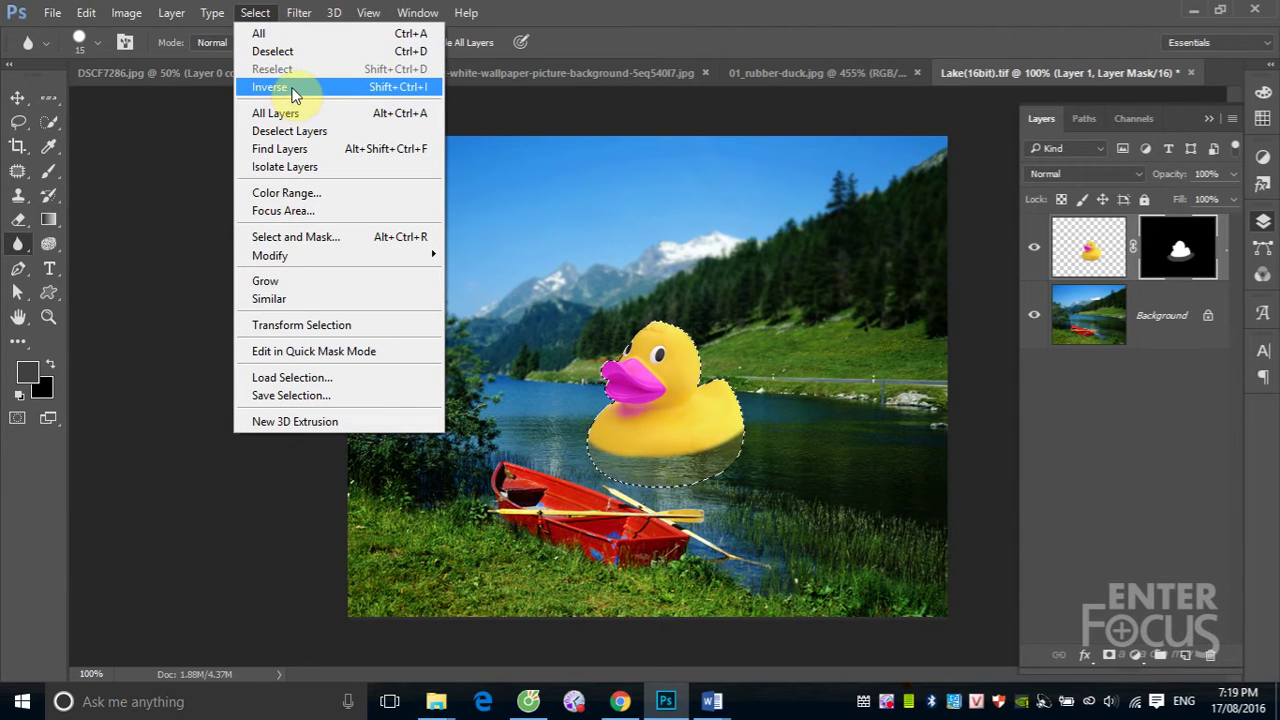
{"action": "left_click", "coordinate": [291, 87]}
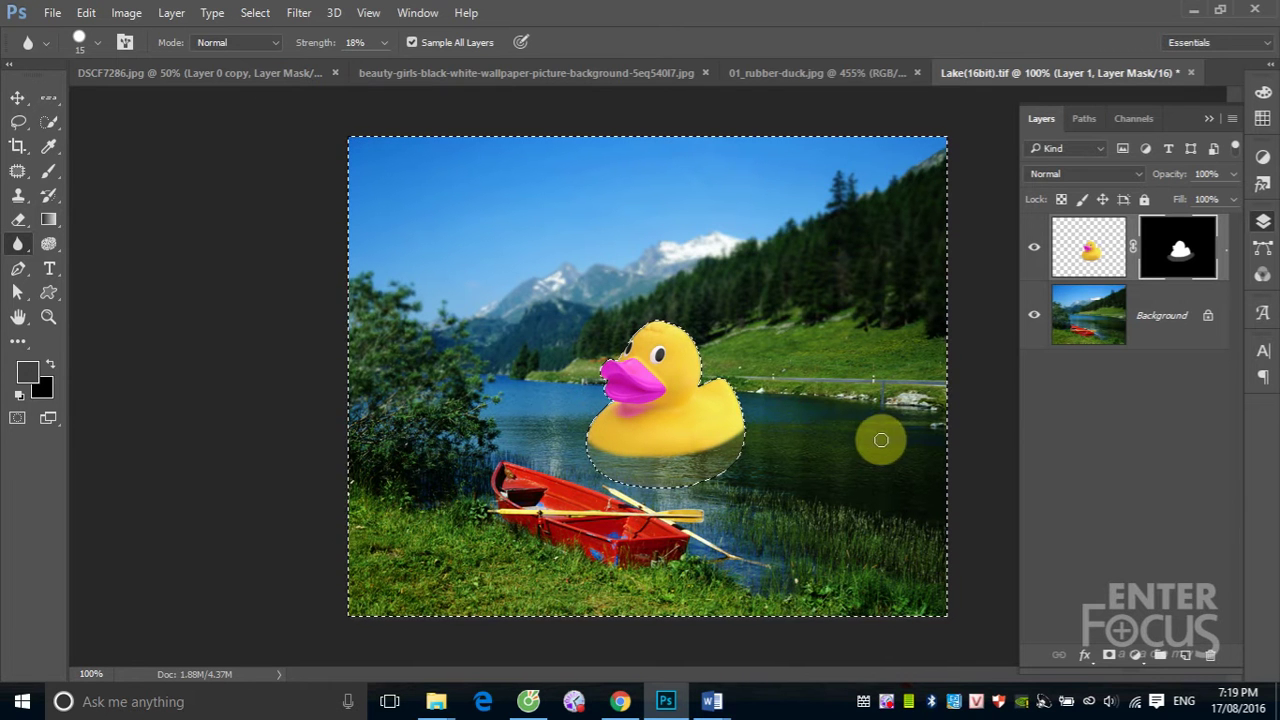
- Feather the inverted selection by 1 pixel
{"action": "left_click", "coordinate": [255, 13]}
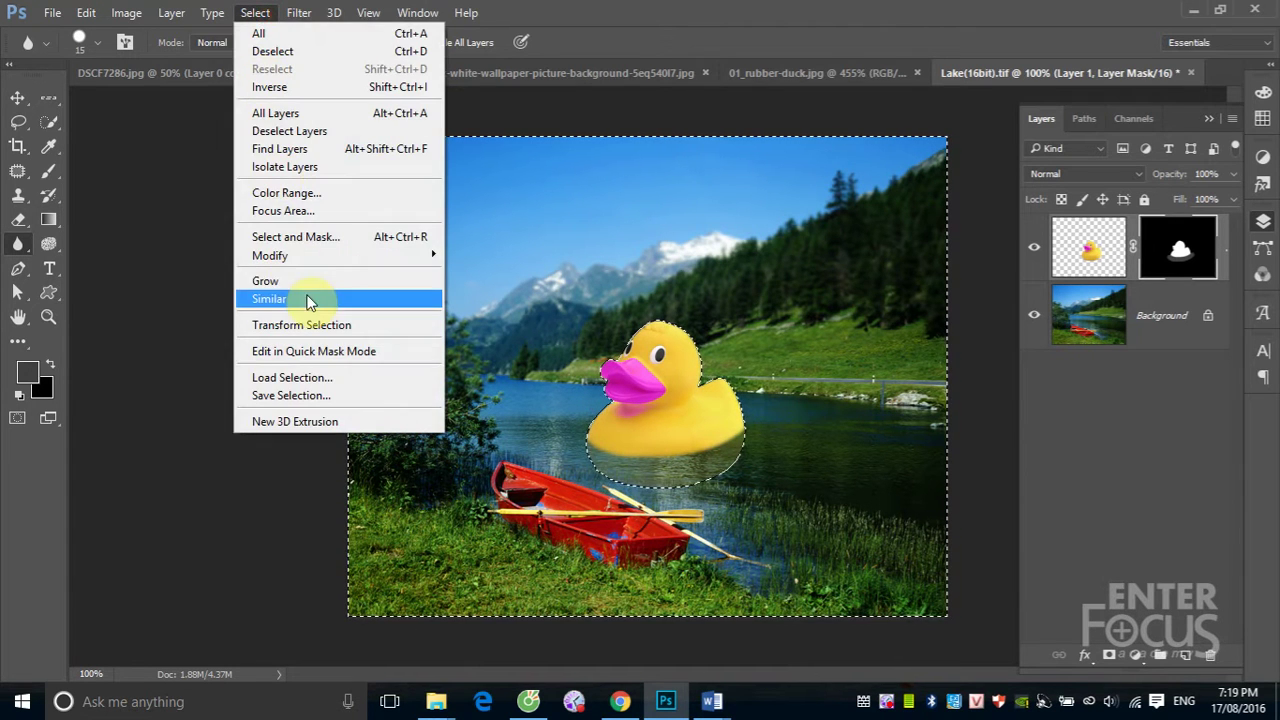
{"action": "mouse_move", "coordinate": [268, 255]}
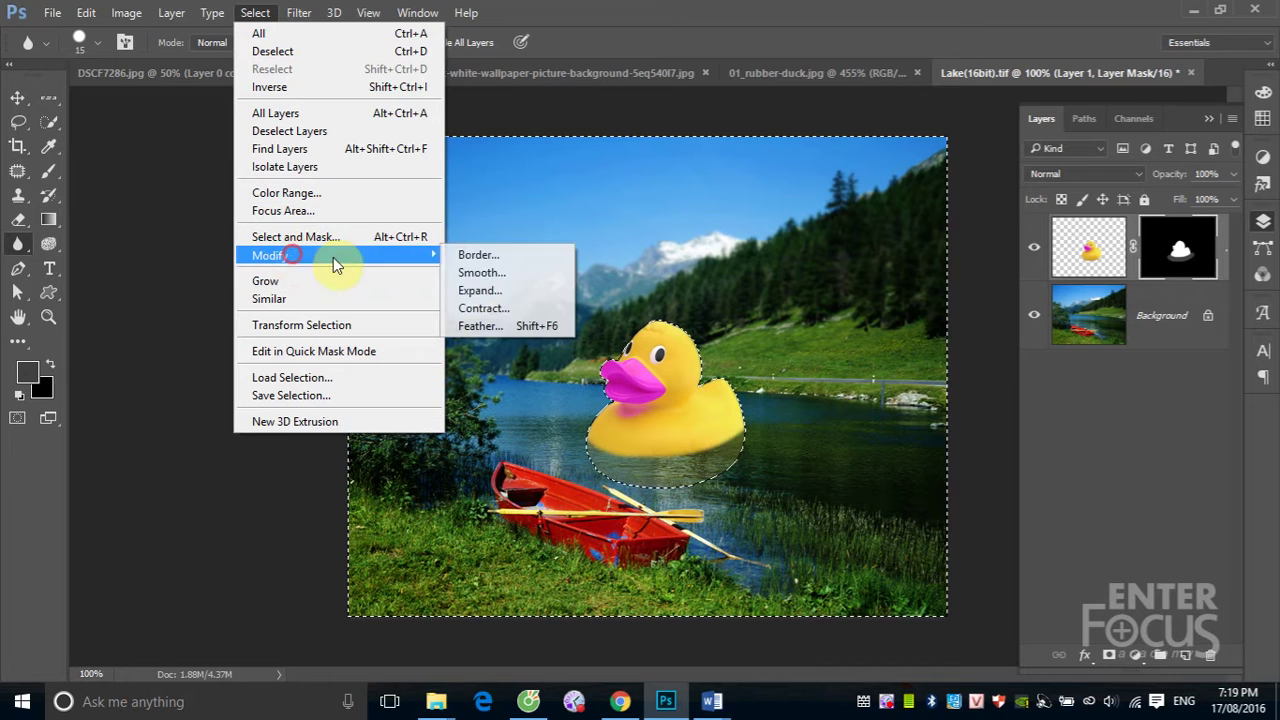
{"action": "left_click", "coordinate": [484, 326]}
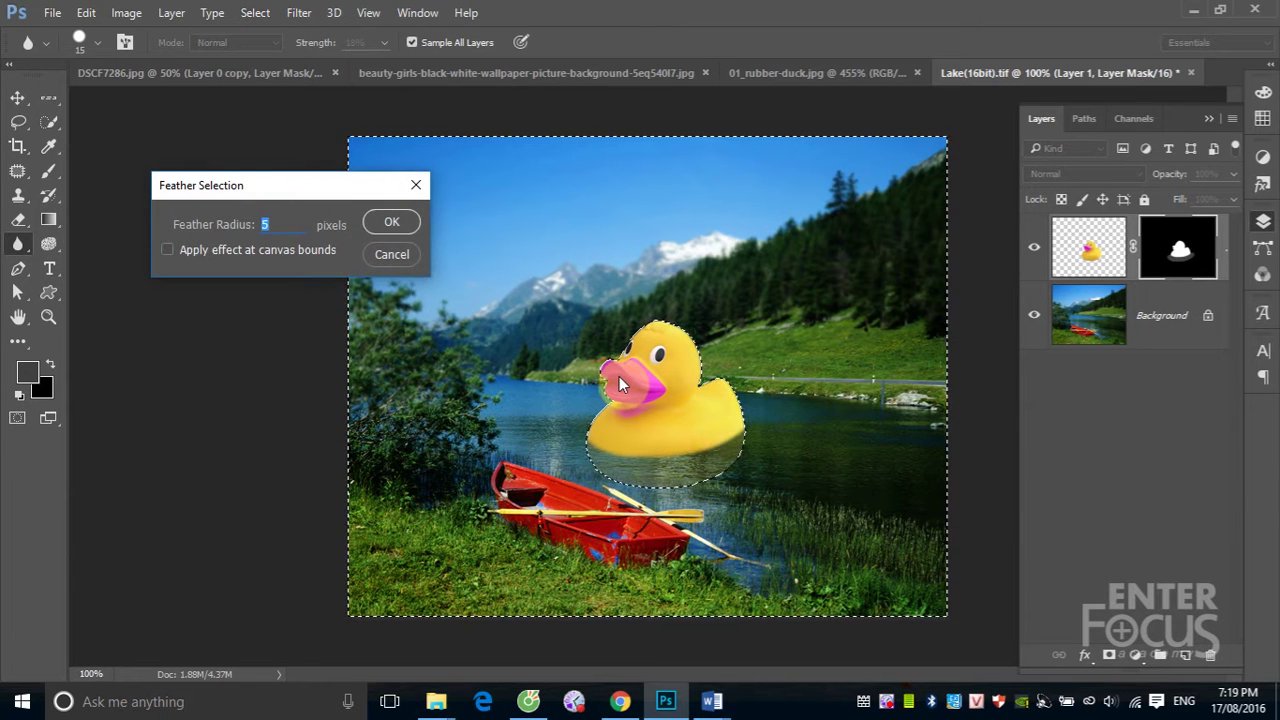
{"action": "type", "text": "1"}
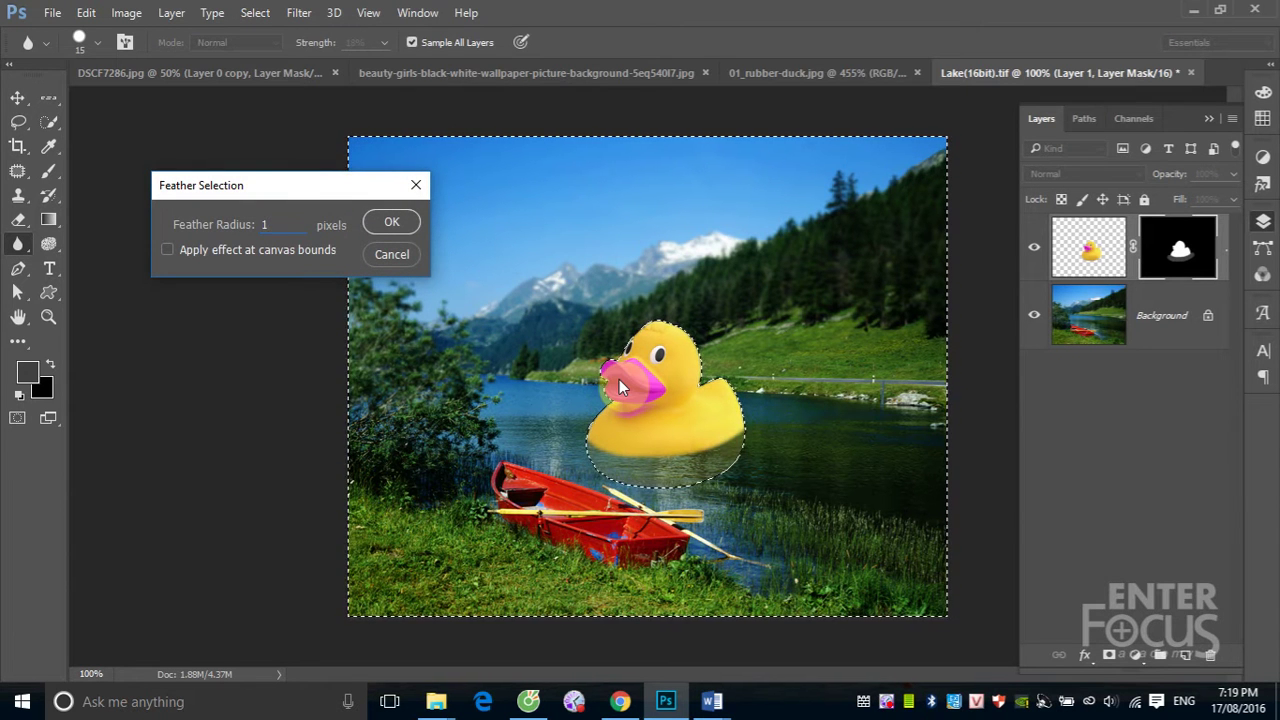
{"action": "key", "text": "Return"}
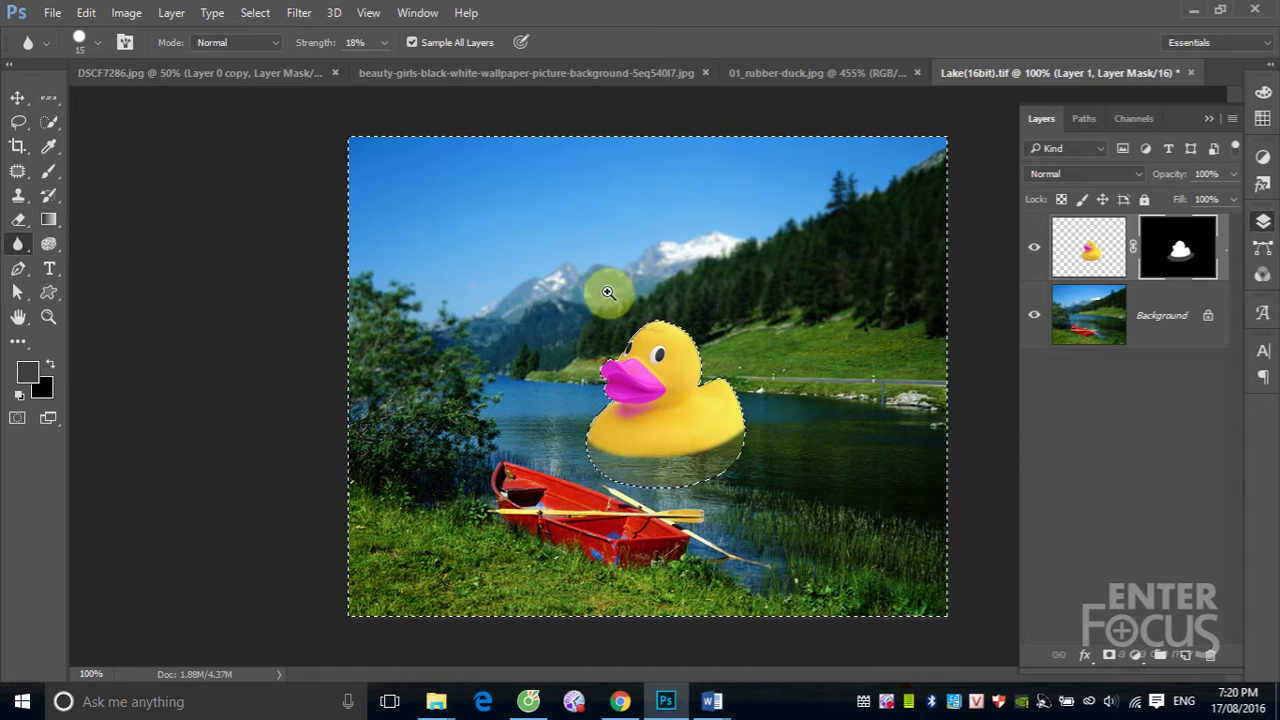
- Zoom in on the duck's head, deselect, and zoom back out to 200%
{"action": "left_click_drag", "start_coordinate": [589, 295], "coordinate": [746, 430]}
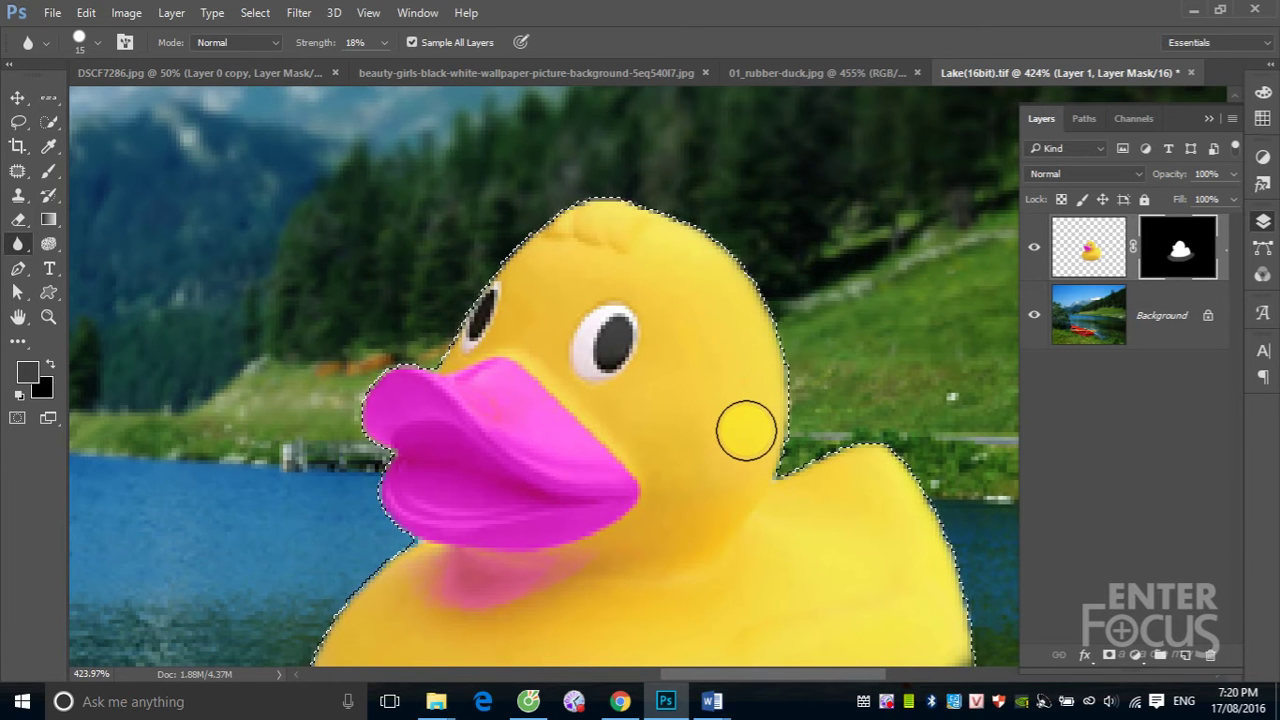
{"action": "key", "text": "ctrl+d"}
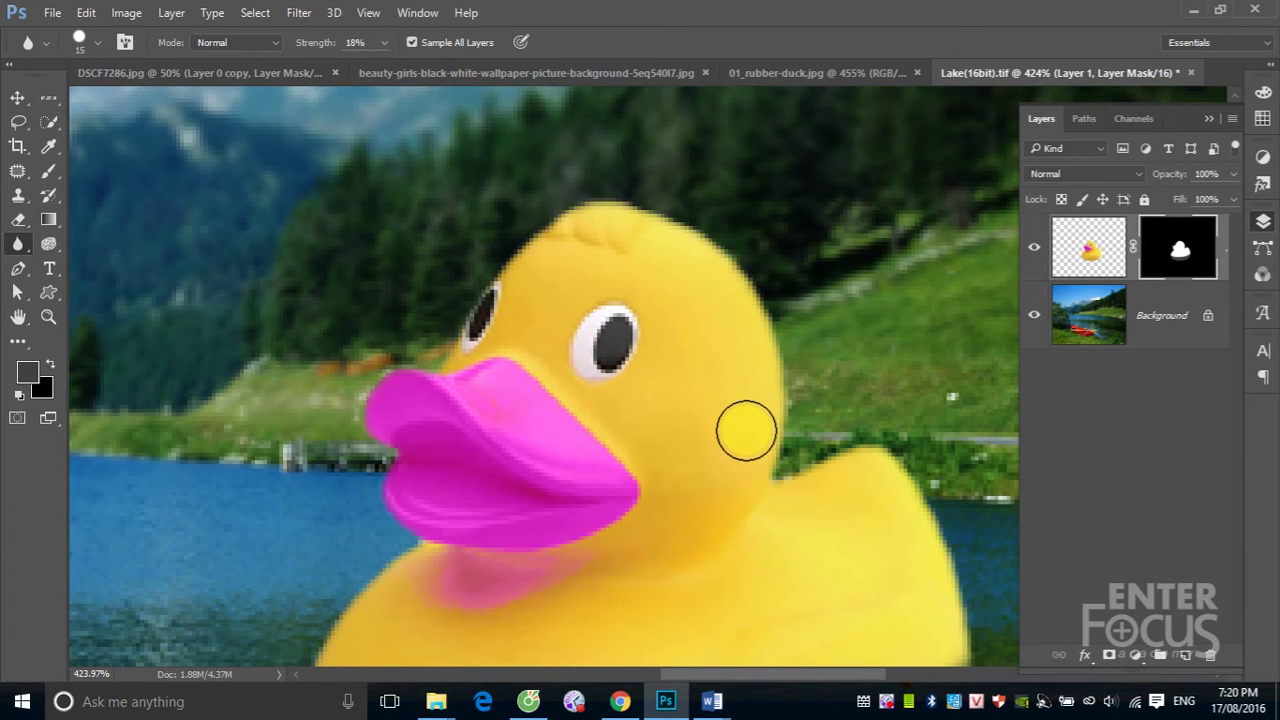
{"action": "key", "text": "ctrl+minus"}
{"action": "key", "text": "ctrl+minus"}
{"action": "key", "text": "ctrl+minus"}
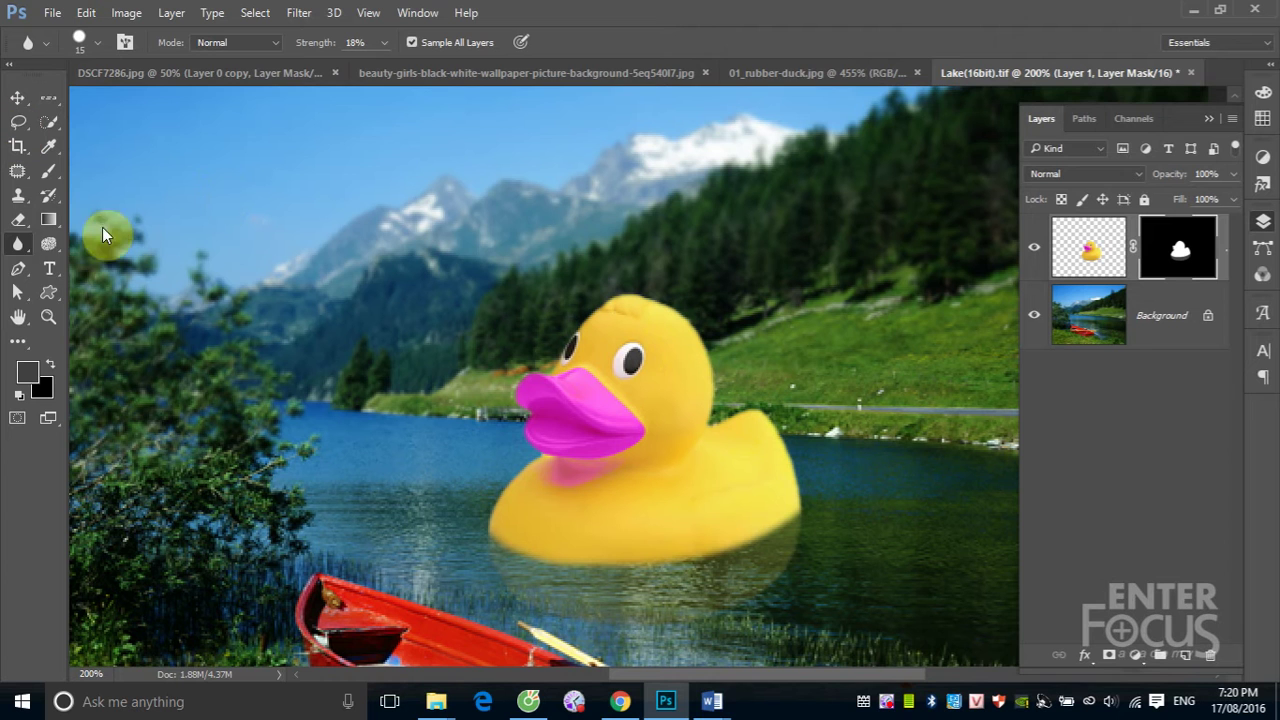
{"action": "left_click_drag", "start_coordinate": [16, 250], "coordinate": [86, 272]}
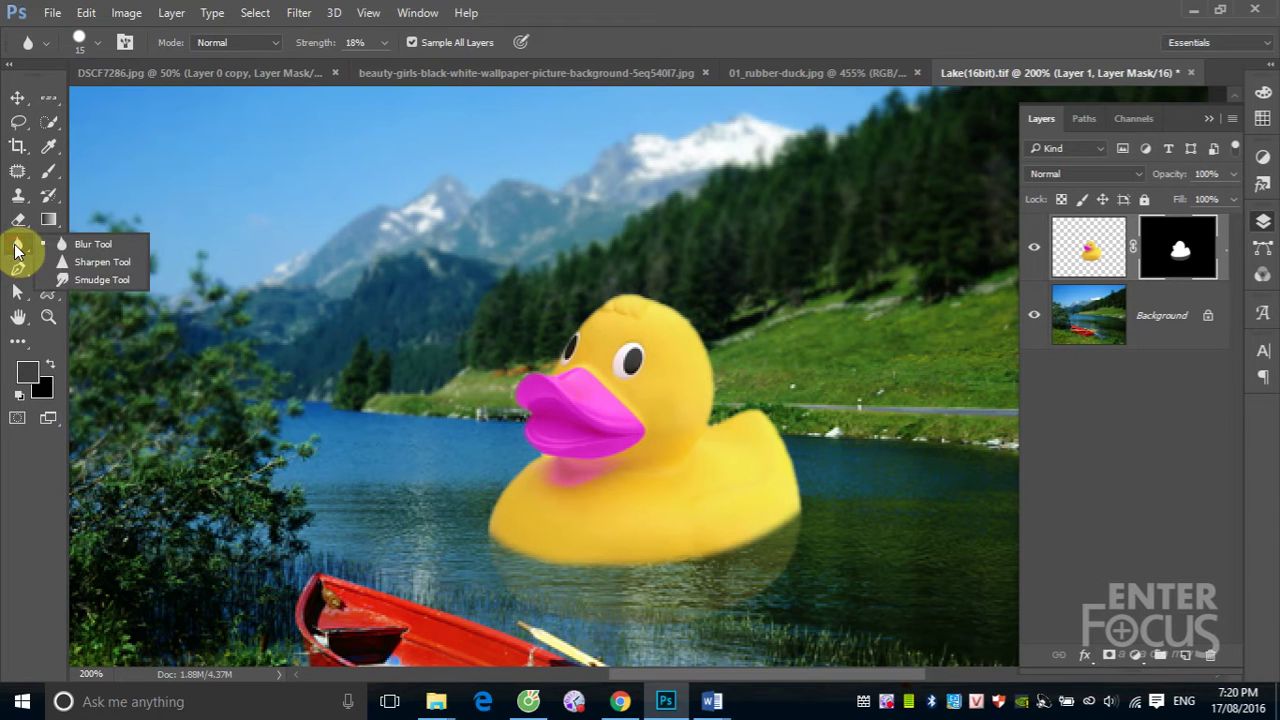
- Set the Sharpen tool to 100% strength, undo a test stroke, and target Layer 1's pixels
{"action": "left_click", "coordinate": [86, 270]}
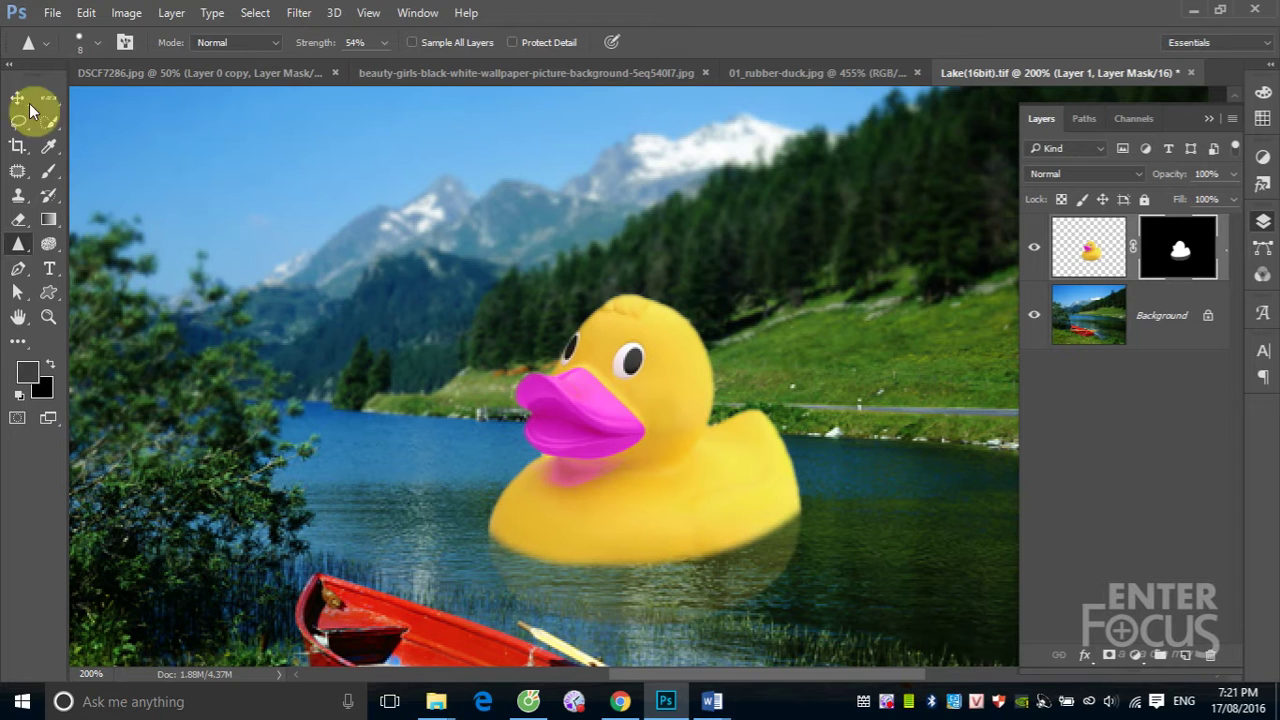
{"action": "left_click", "coordinate": [387, 42]}
{"action": "left_click_drag", "start_coordinate": [382, 68], "coordinate": [427, 67]}
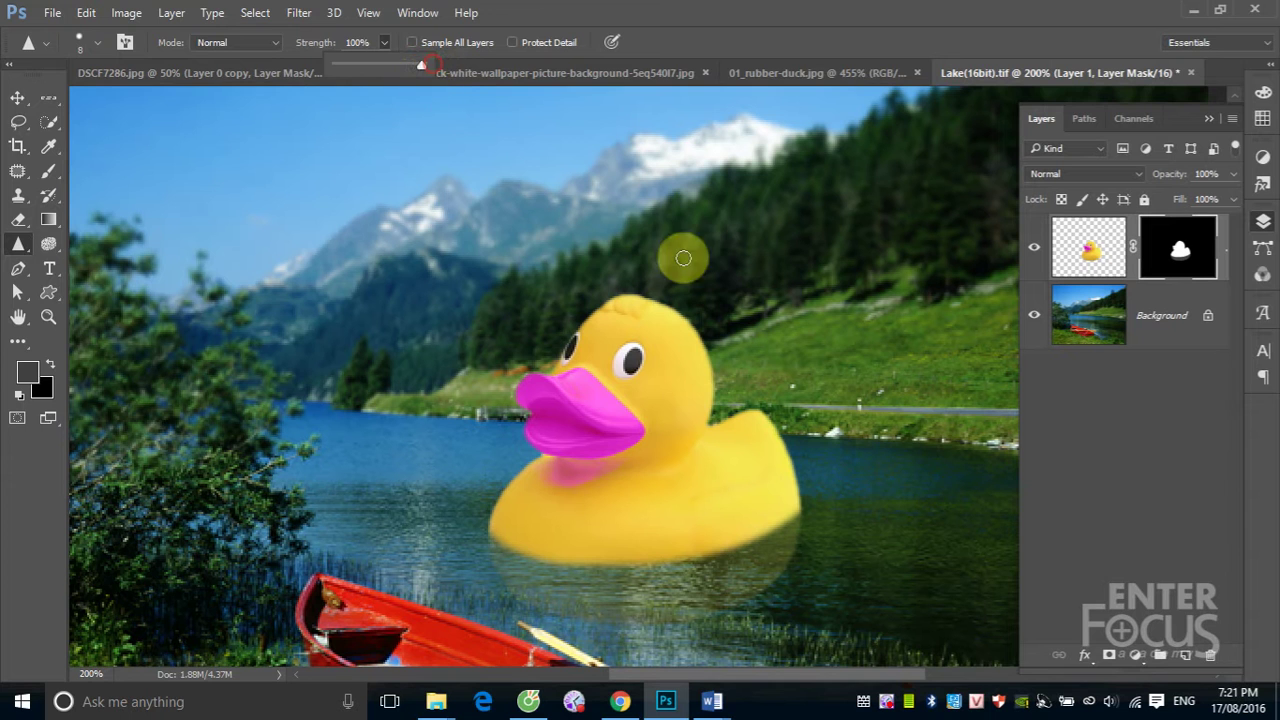
{"action": "left_click_drag", "start_coordinate": [600, 418], "coordinate": [628, 427]}
{"action": "key", "text": "ctrl+z"}
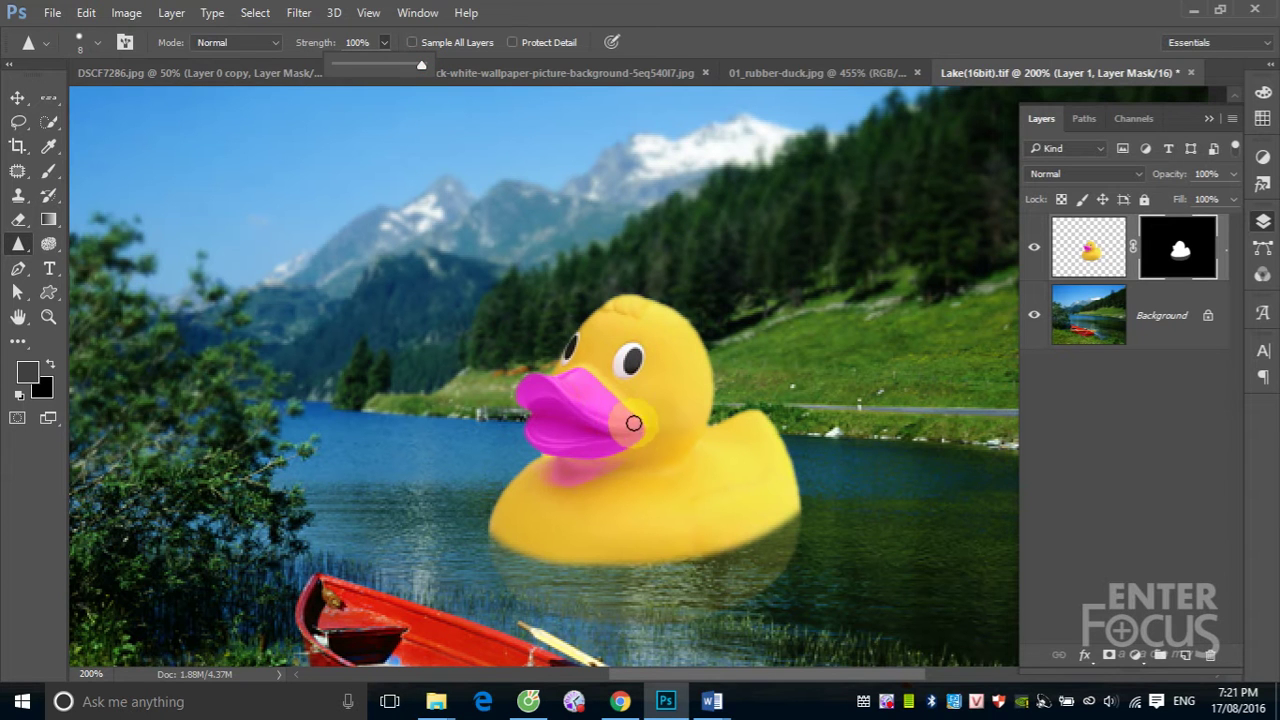
{"action": "left_click", "coordinate": [1077, 252]}
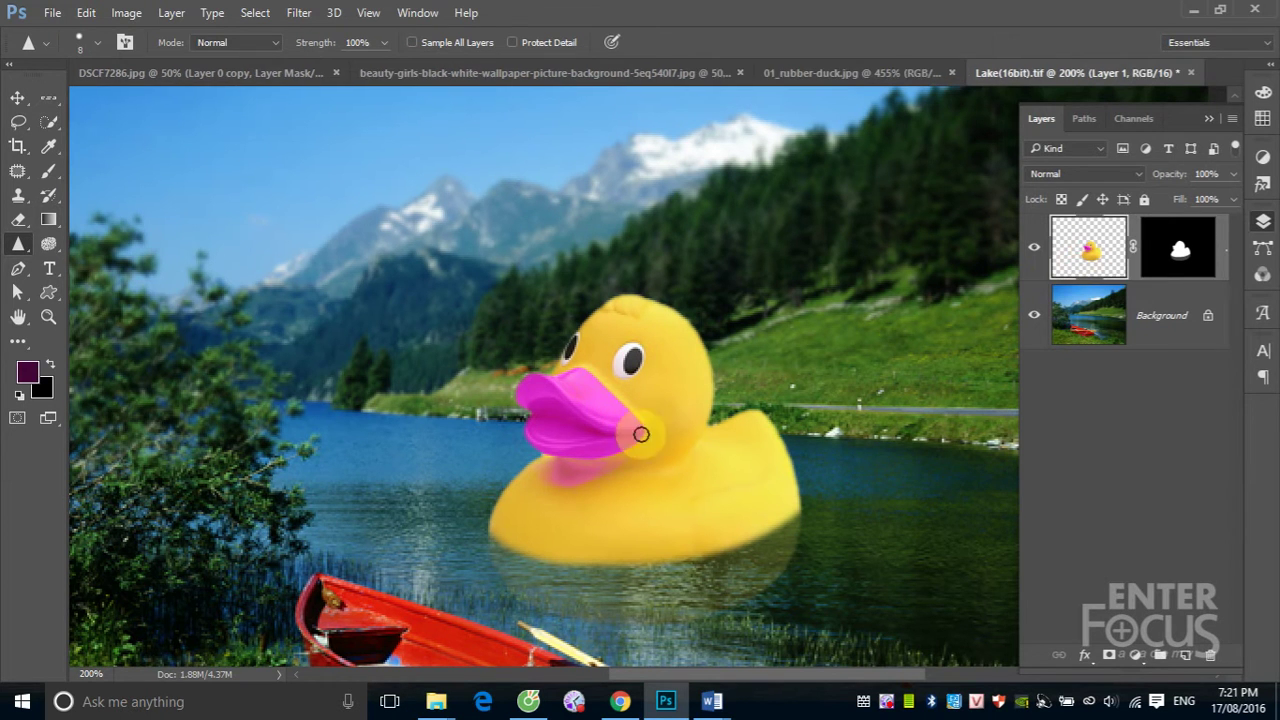
- Over-sharpen the beak's right edge with Protect Detail on, then turn it off and zoom in
{"action": "mouse_move", "coordinate": [634, 420]}
{"action": "left_mouse_down"}
{"action": "mouse_move", "coordinate": [586, 371]}
{"action": "mouse_move", "coordinate": [609, 376]}
{"action": "mouse_move", "coordinate": [647, 428]}
{"action": "mouse_move", "coordinate": [617, 446]}
{"action": "mouse_move", "coordinate": [645, 437]}
{"action": "mouse_move", "coordinate": [589, 376]}
{"action": "mouse_move", "coordinate": [645, 432]}
{"action": "mouse_move", "coordinate": [591, 363]}
{"action": "mouse_move", "coordinate": [634, 417]}
{"action": "mouse_move", "coordinate": [630, 451]}
{"action": "mouse_move", "coordinate": [637, 423]}
{"action": "mouse_move", "coordinate": [640, 443]}
{"action": "mouse_move", "coordinate": [608, 374]}
{"action": "mouse_move", "coordinate": [612, 399]}
{"action": "mouse_move", "coordinate": [640, 403]}
{"action": "mouse_move", "coordinate": [629, 449]}
{"action": "mouse_move", "coordinate": [641, 406]}
{"action": "mouse_move", "coordinate": [666, 429]}
{"action": "mouse_move", "coordinate": [634, 423]}
{"action": "mouse_move", "coordinate": [649, 409]}
{"action": "mouse_move", "coordinate": [659, 435]}
{"action": "mouse_move", "coordinate": [632, 422]}
{"action": "mouse_move", "coordinate": [663, 455]}
{"action": "left_mouse_up"}
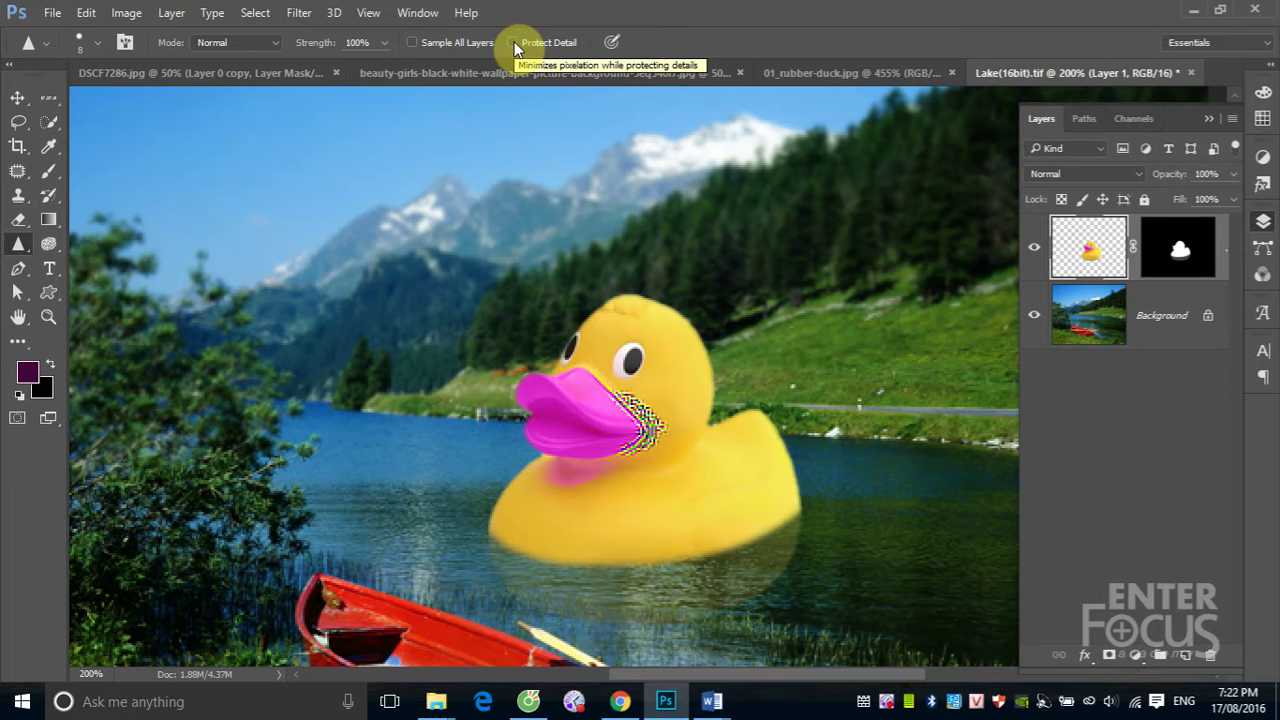
{"action": "left_click", "coordinate": [512, 42]}
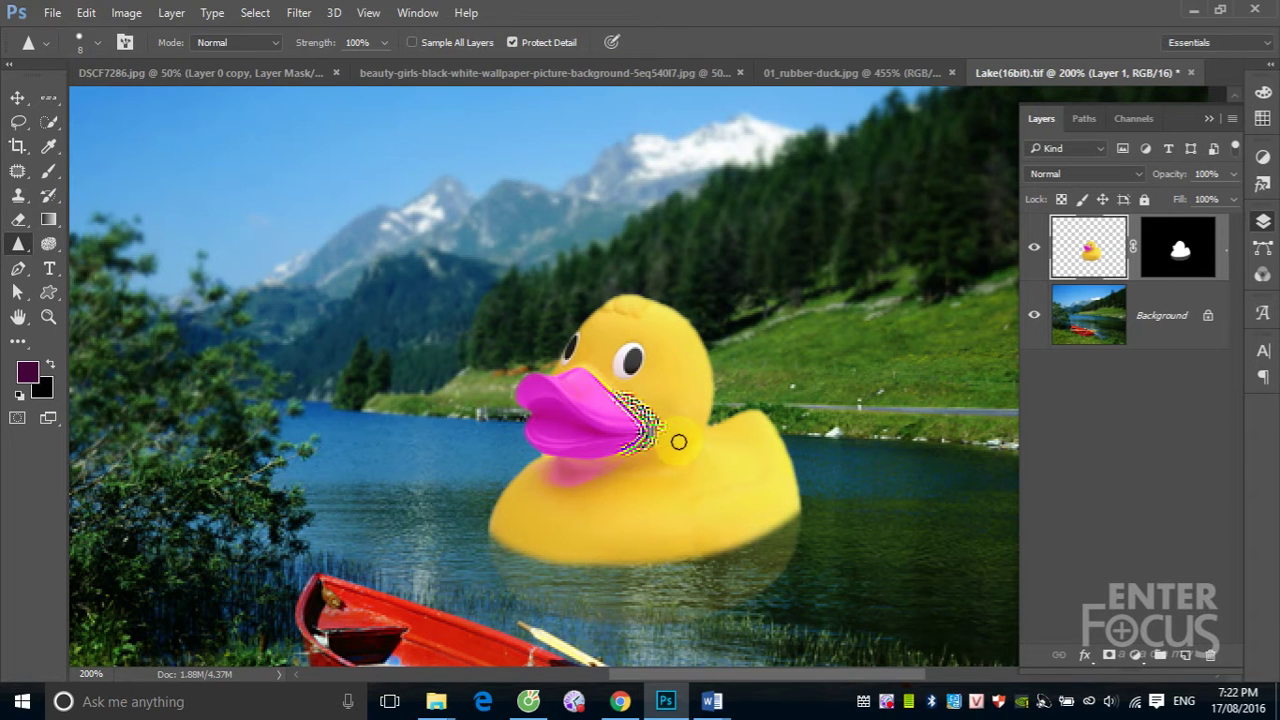
{"action": "left_click", "coordinate": [590, 394]}
{"action": "left_click_drag", "start_coordinate": [590, 394], "coordinate": [632, 432]}
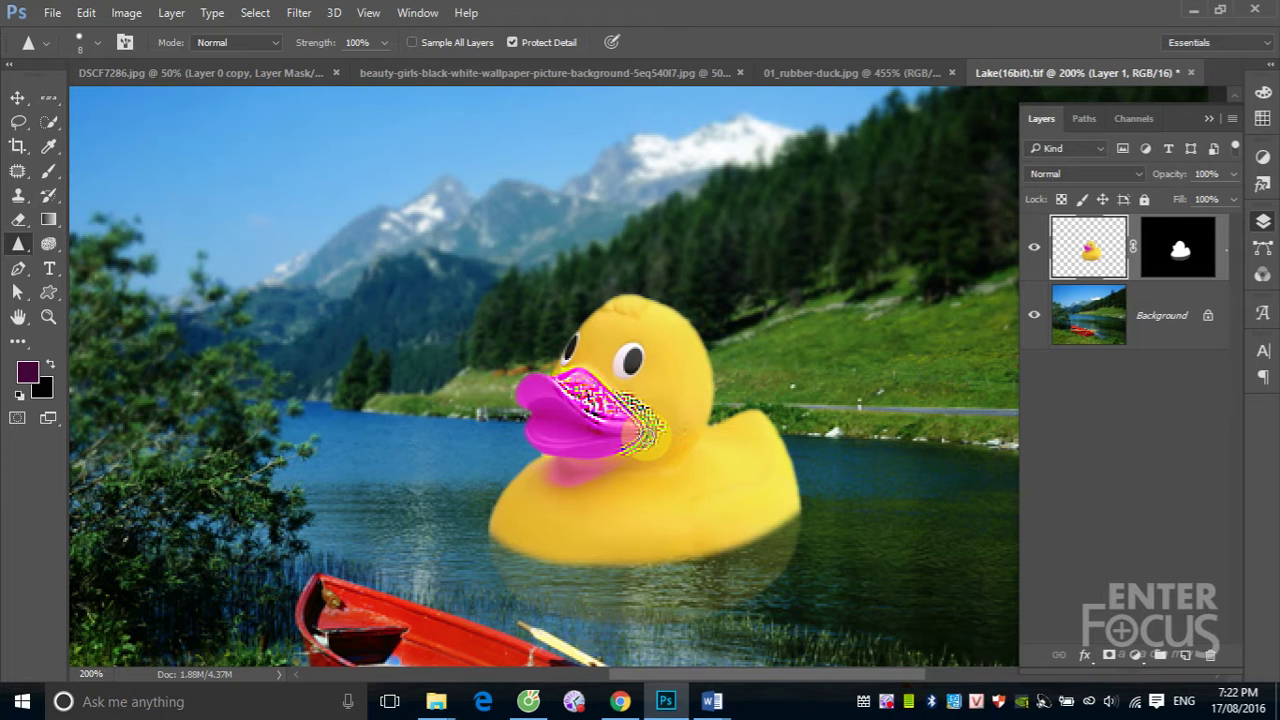
{"action": "left_click", "coordinate": [512, 42]}
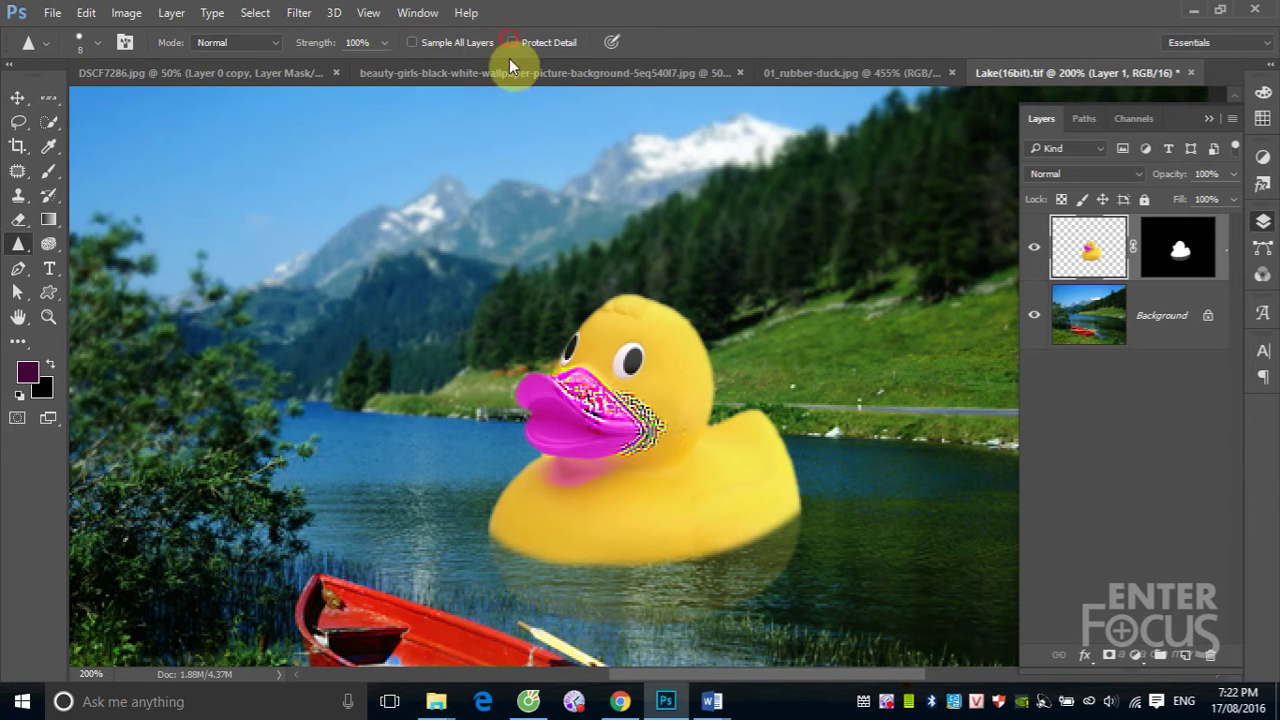
{"action": "scroll", "coordinate": [640, 424], "scroll_direction": "up", "scroll_amount": 5}
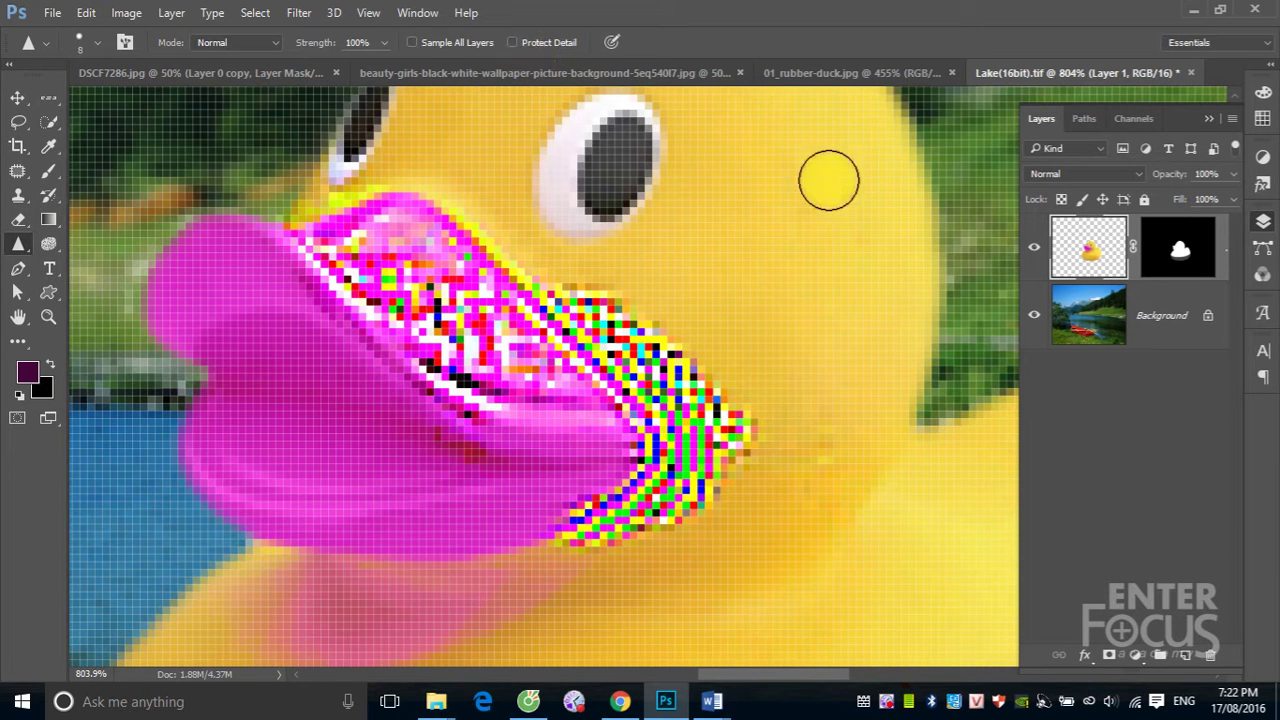
- Sharpen the duck's cheek beside the eye with Protect Detail on, then bring up the strength setting
{"action": "mouse_move", "coordinate": [835, 200]}
{"action": "left_mouse_down"}
{"action": "mouse_move", "coordinate": [866, 252]}
{"action": "mouse_move", "coordinate": [865, 217]}
{"action": "left_mouse_up"}
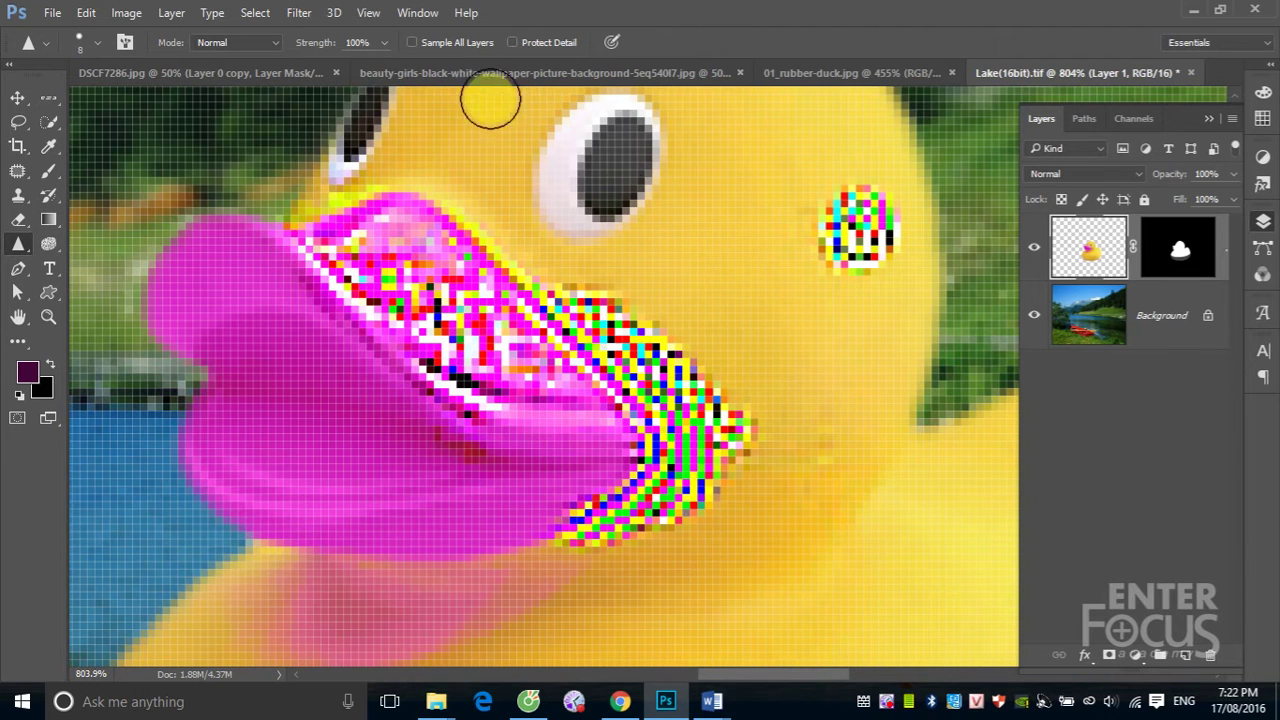
{"action": "left_click", "coordinate": [512, 42]}
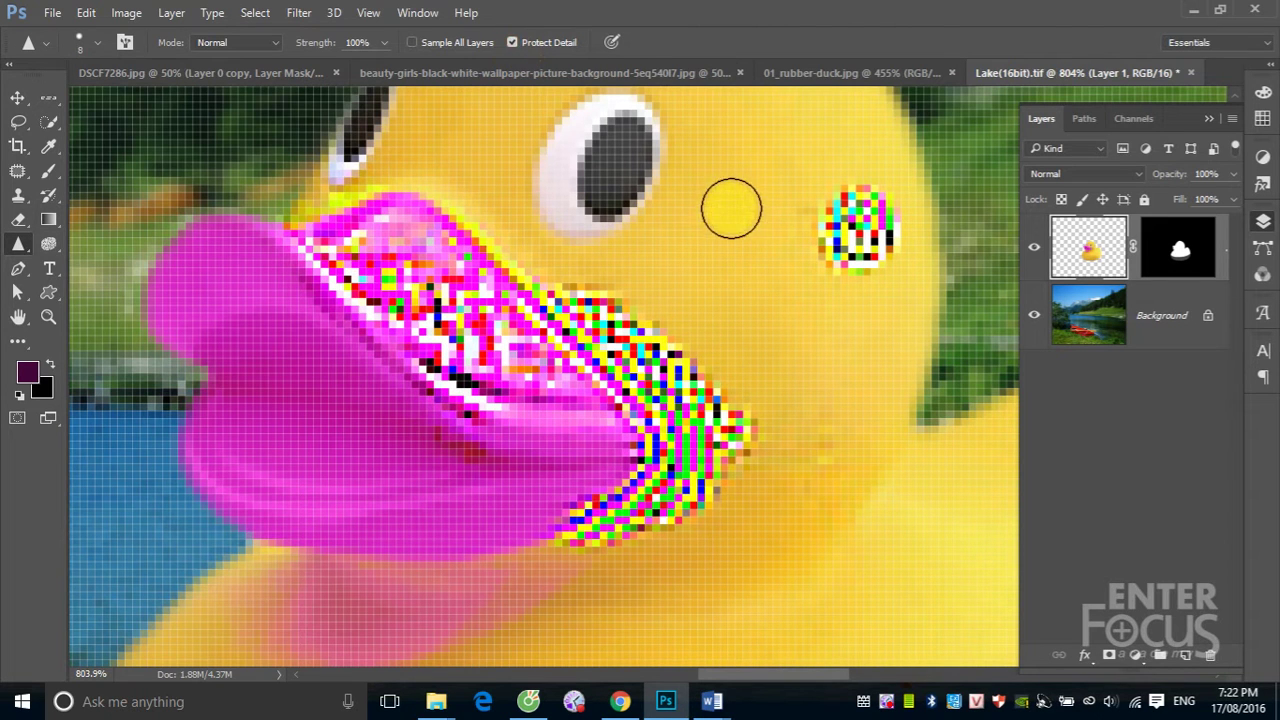
{"action": "left_click_drag", "start_coordinate": [732, 220], "coordinate": [742, 220]}
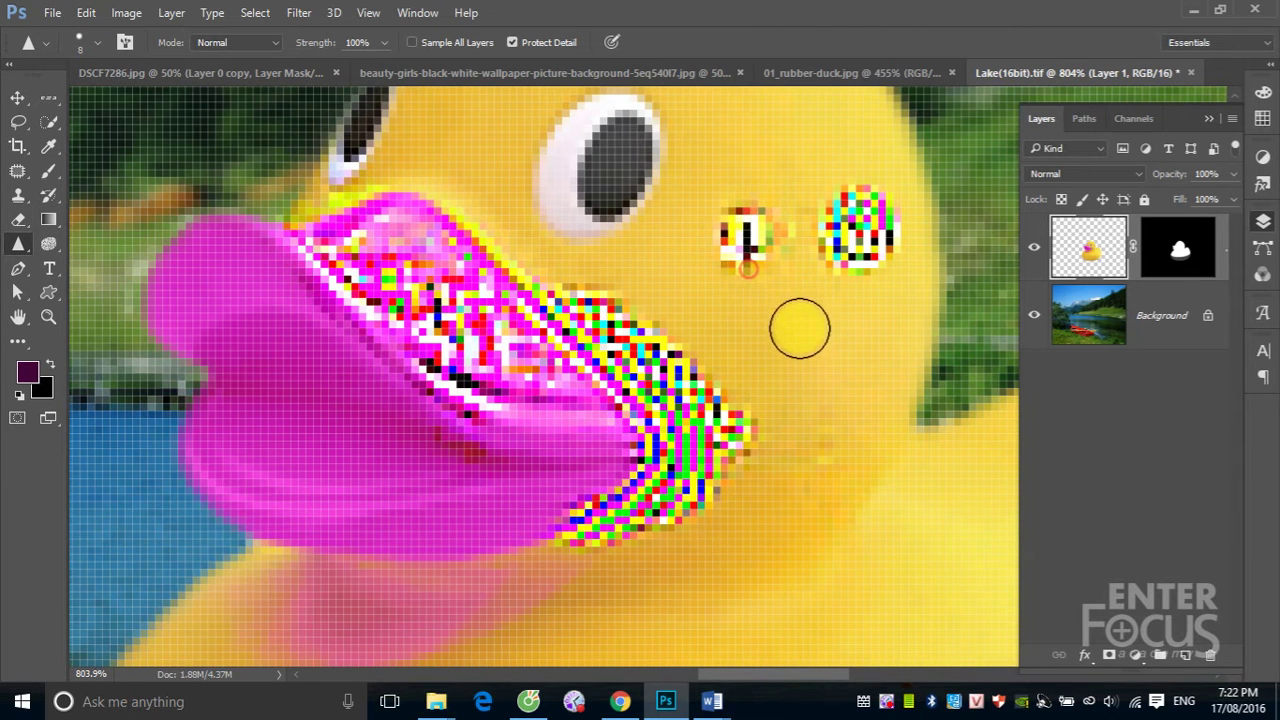
{"action": "mouse_move", "coordinate": [737, 234]}
{"action": "left_mouse_down"}
{"action": "mouse_move", "coordinate": [765, 228]}
{"action": "mouse_move", "coordinate": [728, 229]}
{"action": "mouse_move", "coordinate": [772, 259]}
{"action": "mouse_move", "coordinate": [757, 286]}
{"action": "mouse_move", "coordinate": [766, 234]}
{"action": "mouse_move", "coordinate": [737, 234]}
{"action": "mouse_move", "coordinate": [750, 228]}
{"action": "mouse_move", "coordinate": [737, 243]}
{"action": "mouse_move", "coordinate": [745, 225]}
{"action": "mouse_move", "coordinate": [737, 251]}
{"action": "left_mouse_up"}
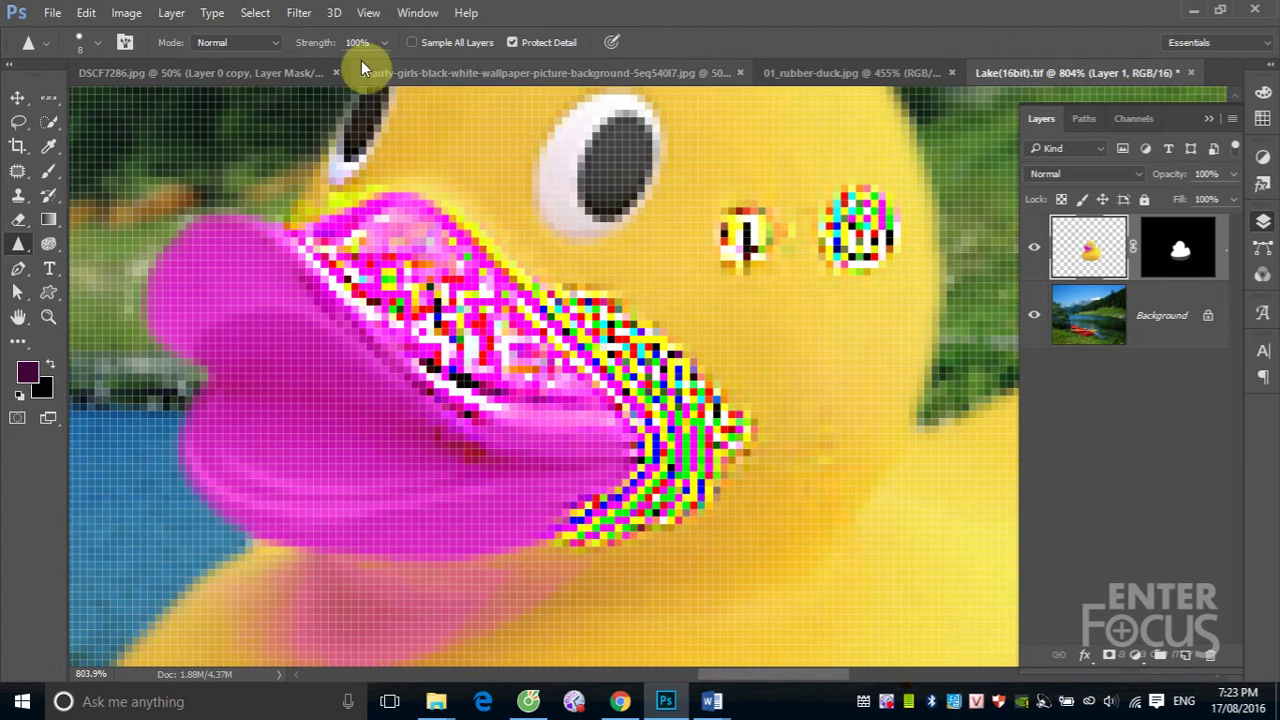
{"action": "left_click", "coordinate": [383, 44]}
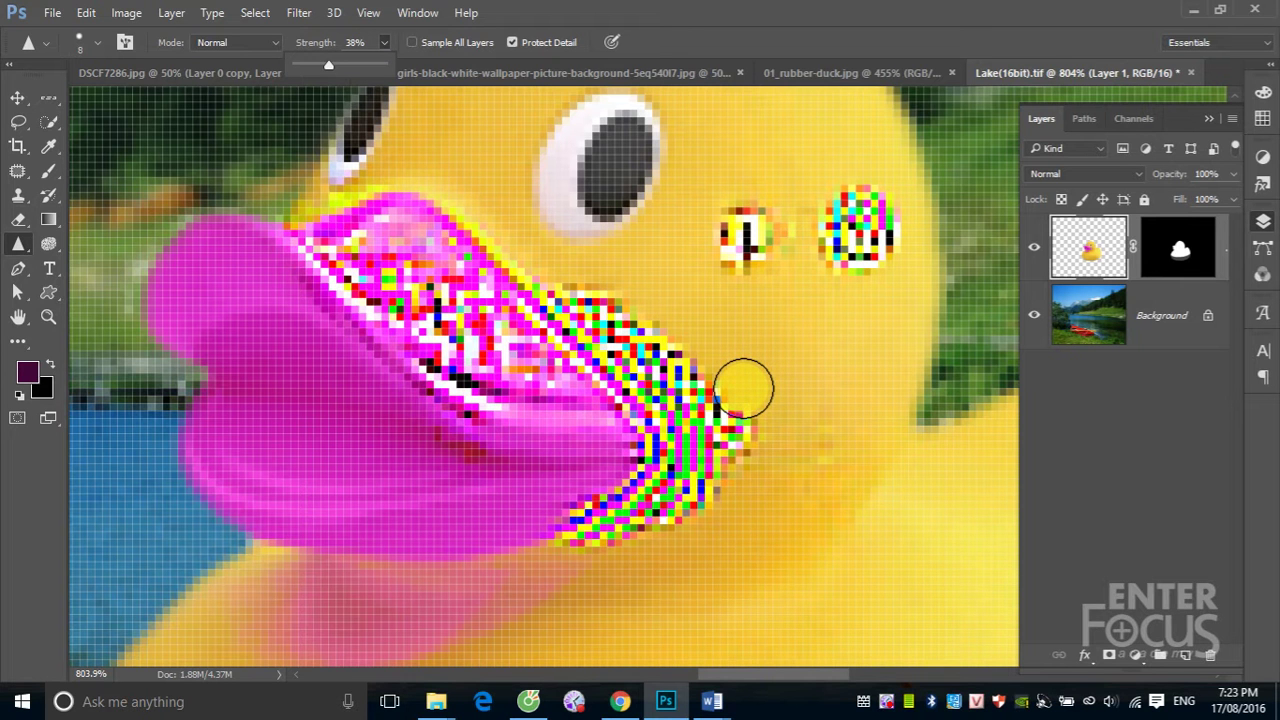
- Set Sharpen strength to 38% and sharpen the speckled spot right of the duck's eye
{"action": "left_click", "coordinate": [744, 388]}
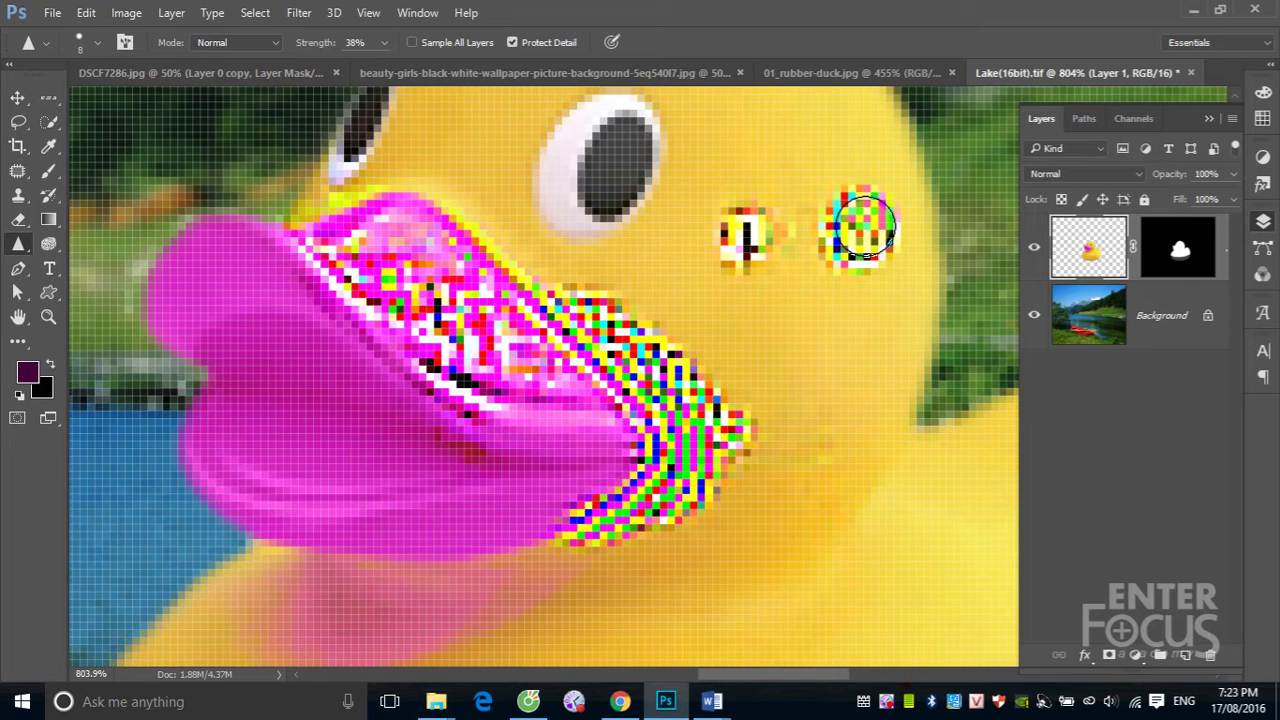
{"action": "left_click_drag", "start_coordinate": [865, 227], "coordinate": [797, 292]}
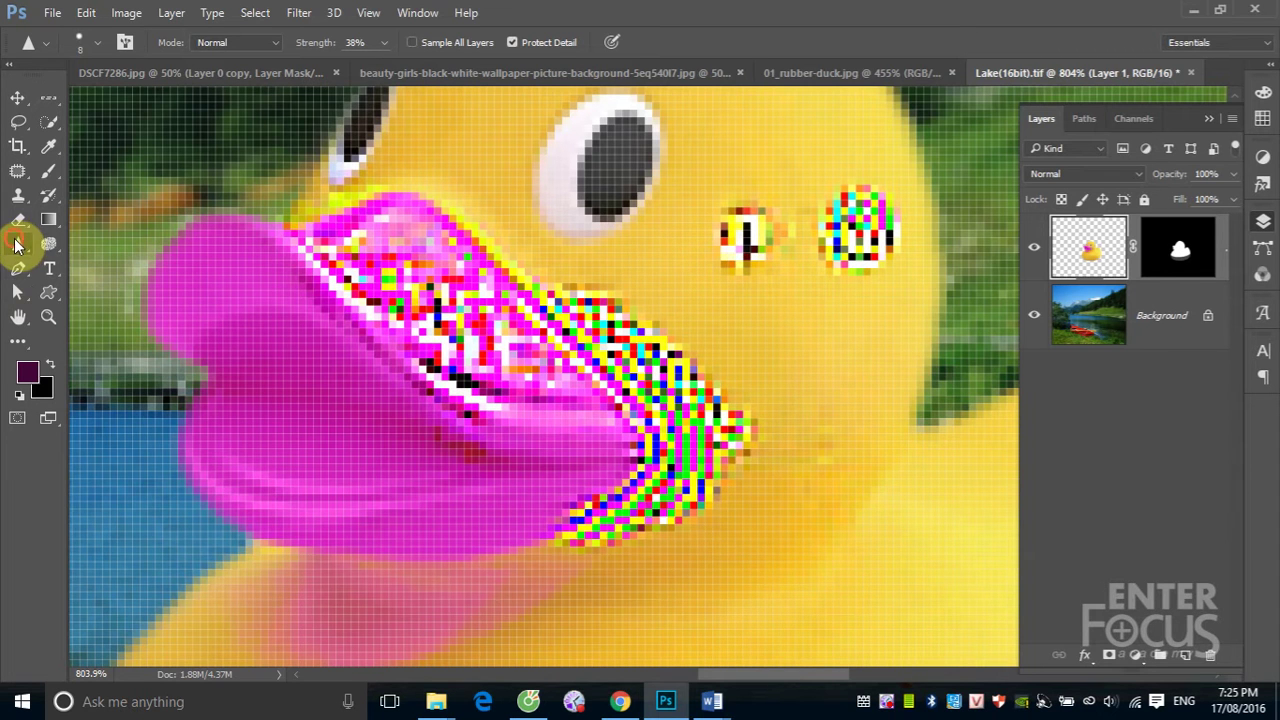
- Switch from Sharpen to the Smudge tool and enlarge its brush to 120 px
{"action": "right_click", "coordinate": [16, 244]}
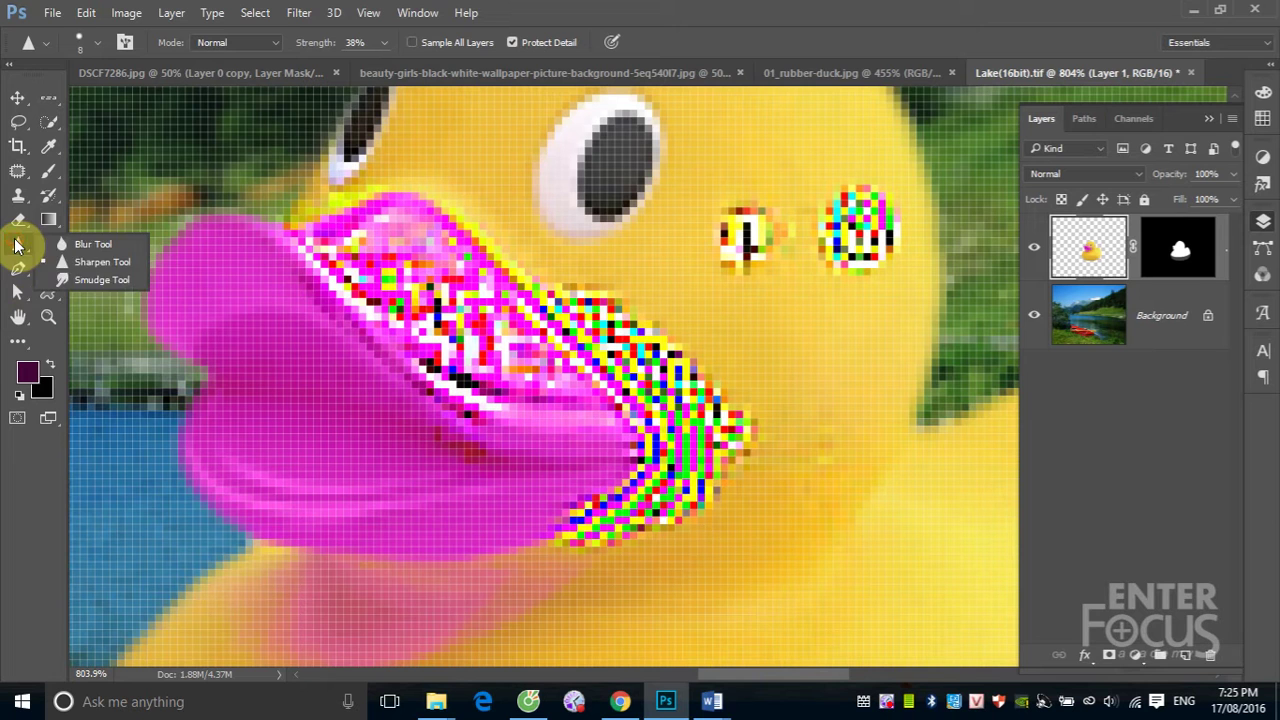
{"action": "left_click", "coordinate": [106, 282]}
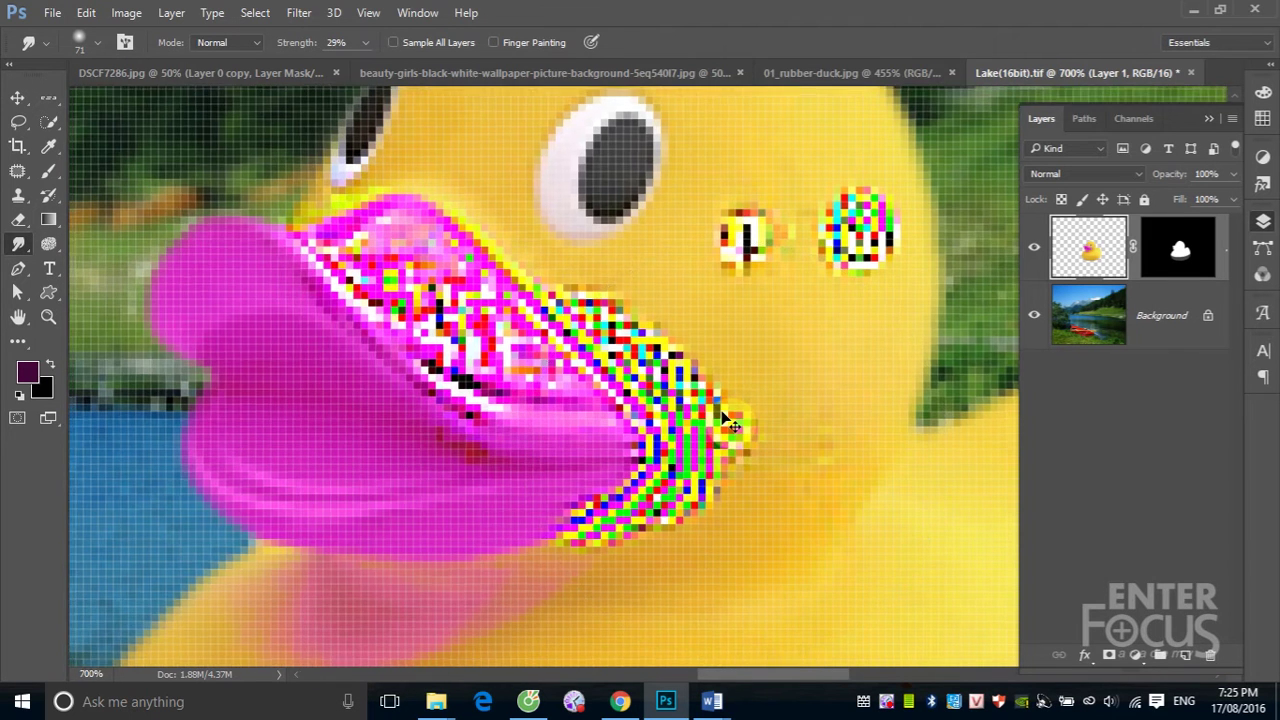
{"action": "scroll", "coordinate": [737, 452], "scroll_direction": "down", "scroll_amount": 5, "text": "alt"}
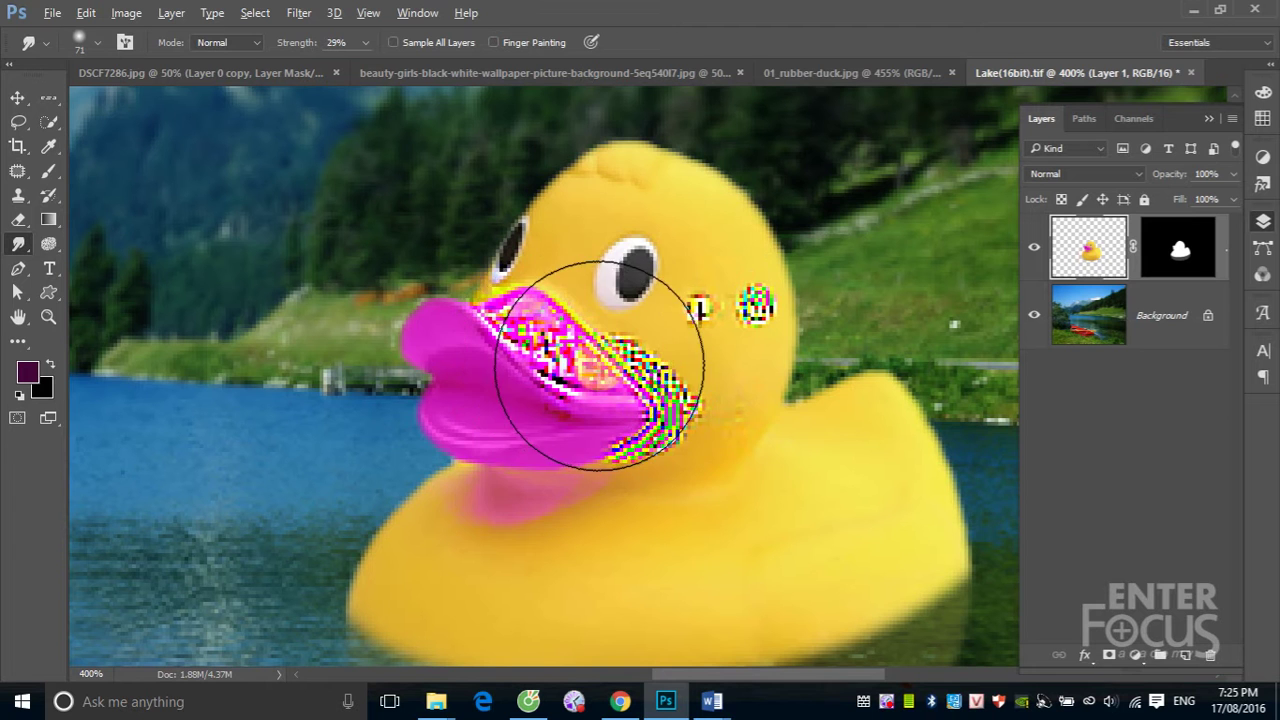
{"action": "mouse_move", "coordinate": [597, 365]}
{"action": "left_mouse_down"}
{"action": "mouse_move", "coordinate": [682, 365]}
{"action": "mouse_move", "coordinate": [503, 379]}
{"action": "mouse_move", "coordinate": [536, 367]}
{"action": "left_mouse_up"}
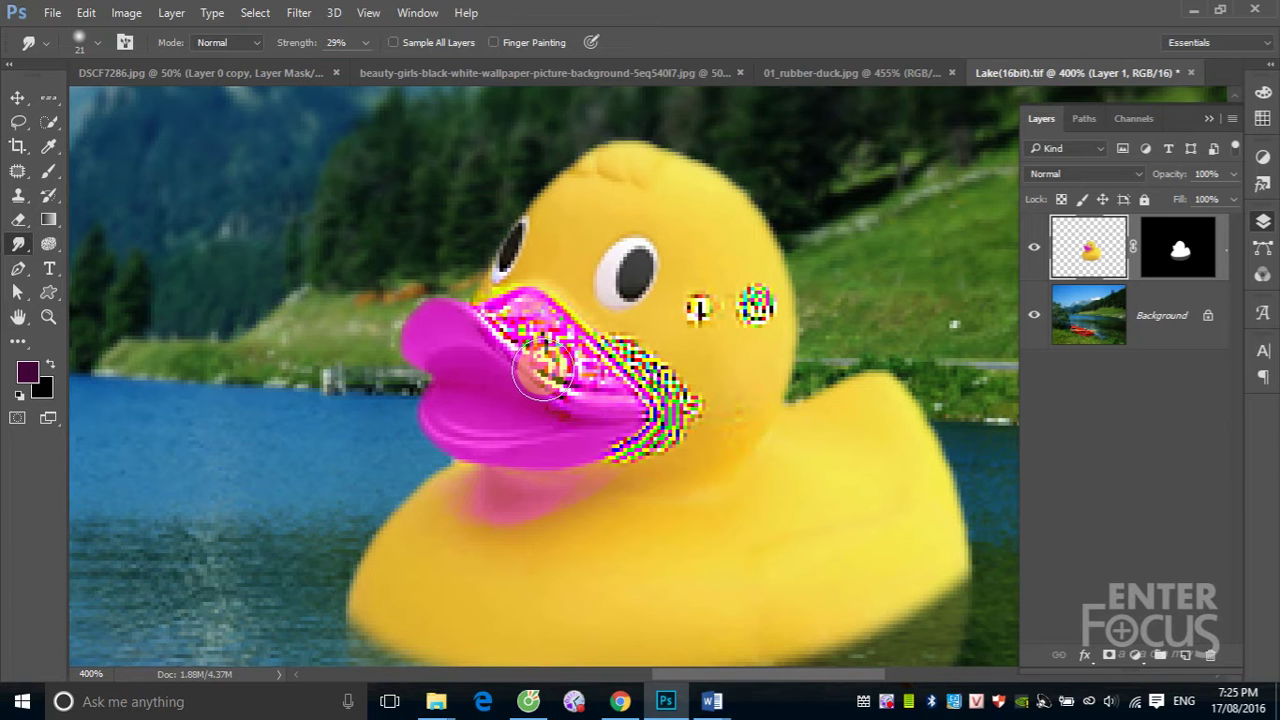
- Smudge at 100% strength, smearing magenta across the beak's glitchy pixels
{"action": "left_click_drag", "start_coordinate": [536, 367], "coordinate": [523, 366]}
{"action": "left_click", "coordinate": [364, 45]}
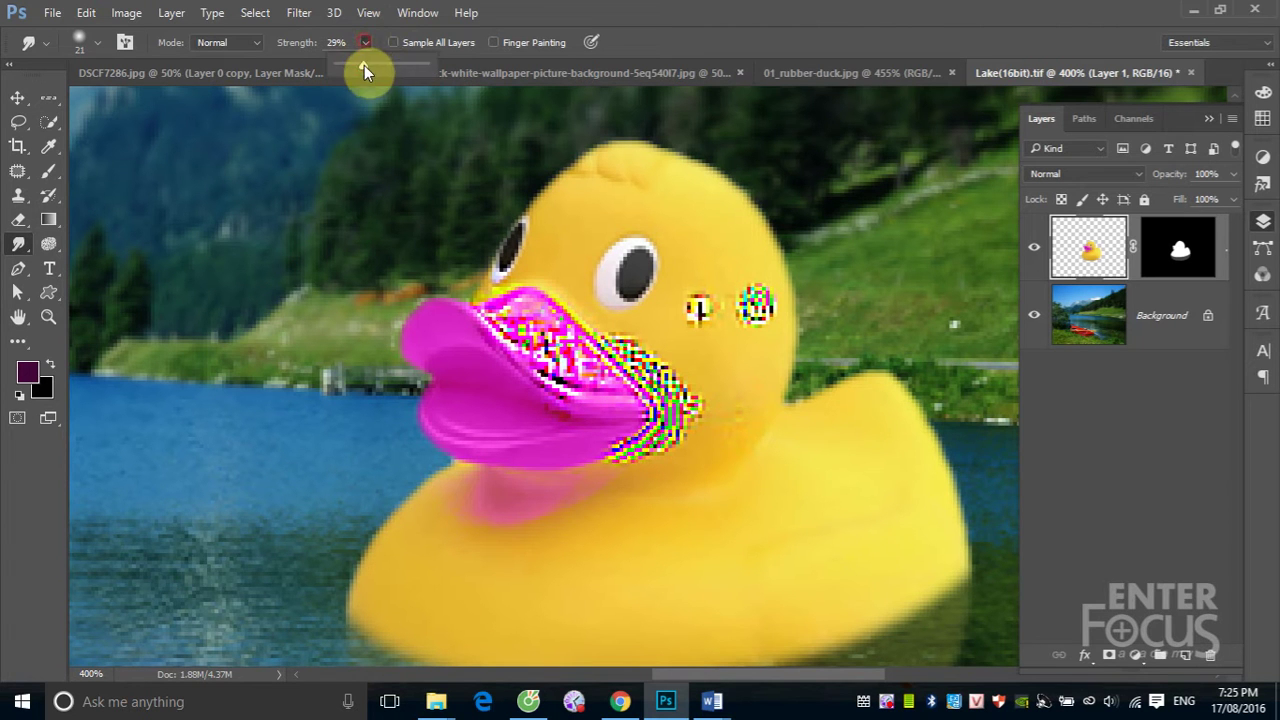
{"action": "left_click_drag", "start_coordinate": [364, 65], "coordinate": [451, 79]}
{"action": "left_click_drag", "start_coordinate": [487, 320], "coordinate": [665, 402]}
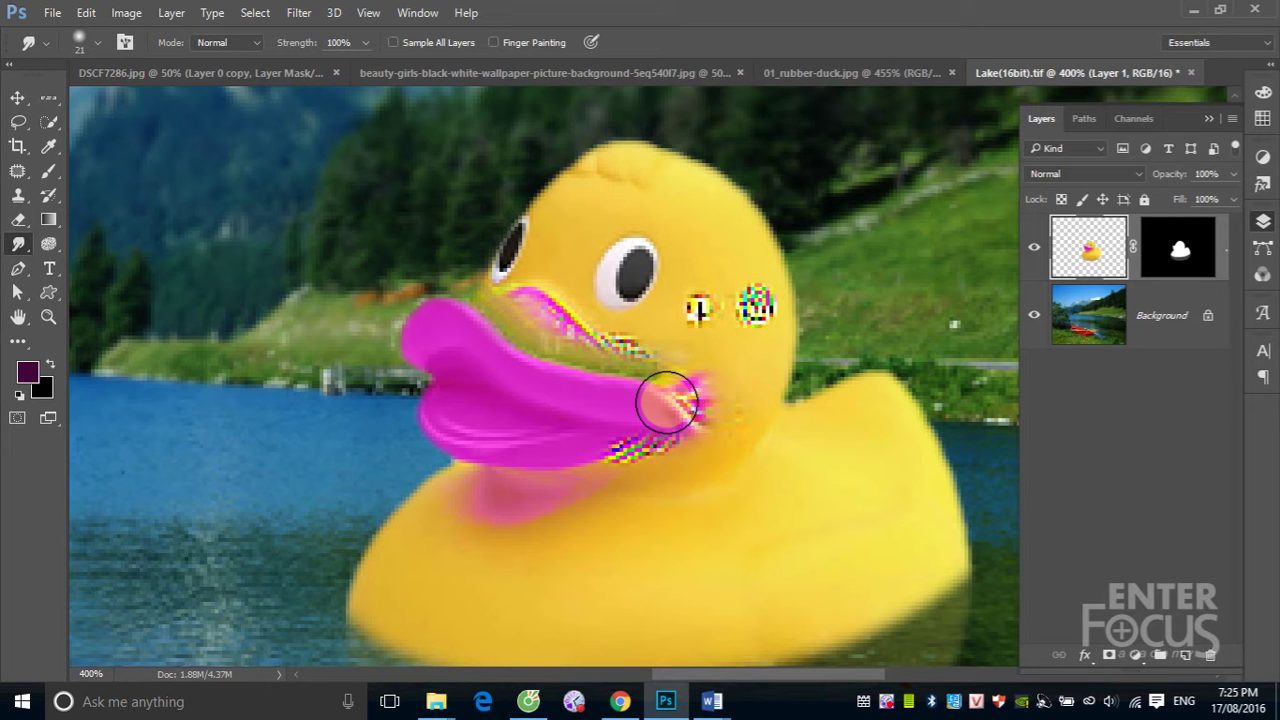
{"action": "mouse_move", "coordinate": [667, 402]}
{"action": "left_mouse_down"}
{"action": "mouse_move", "coordinate": [614, 406]}
{"action": "mouse_move", "coordinate": [423, 320]}
{"action": "mouse_move", "coordinate": [466, 357]}
{"action": "mouse_move", "coordinate": [517, 331]}
{"action": "mouse_move", "coordinate": [503, 303]}
{"action": "mouse_move", "coordinate": [614, 400]}
{"action": "mouse_move", "coordinate": [529, 349]}
{"action": "mouse_move", "coordinate": [574, 417]}
{"action": "mouse_move", "coordinate": [450, 370]}
{"action": "mouse_move", "coordinate": [617, 374]}
{"action": "mouse_move", "coordinate": [486, 334]}
{"action": "mouse_move", "coordinate": [651, 423]}
{"action": "mouse_move", "coordinate": [521, 340]}
{"action": "mouse_move", "coordinate": [623, 380]}
{"action": "mouse_move", "coordinate": [616, 395]}
{"action": "left_mouse_up"}
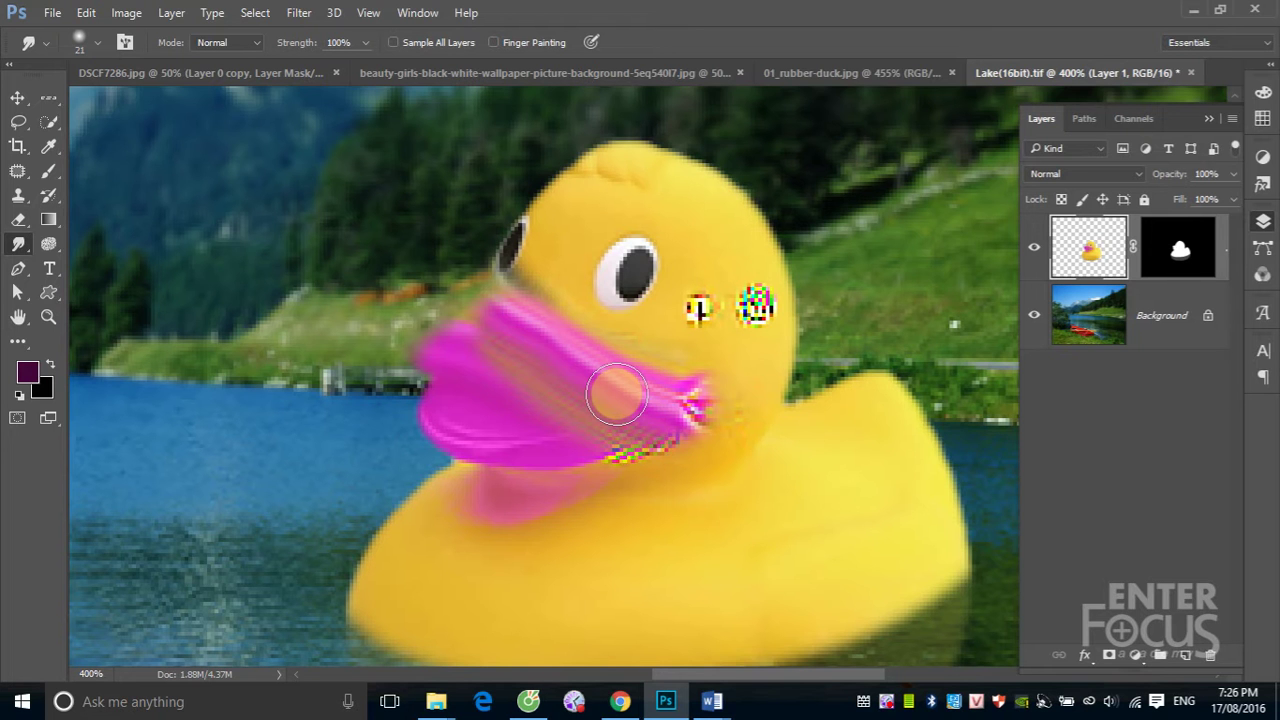
- Undo the last four smudge and sharpen strokes with Ctrl+Alt+Z, then select the Brush tool
{"action": "key", "text": "ctrl+alt+z"}
{"action": "key", "text": "ctrl+alt+z"}
{"action": "key", "text": "ctrl+alt+z"}
{"action": "key", "text": "ctrl+alt+z"}
{"action": "key", "text": "ctrl+alt+z"}
{"action": "key", "text": "ctrl+alt+z"}
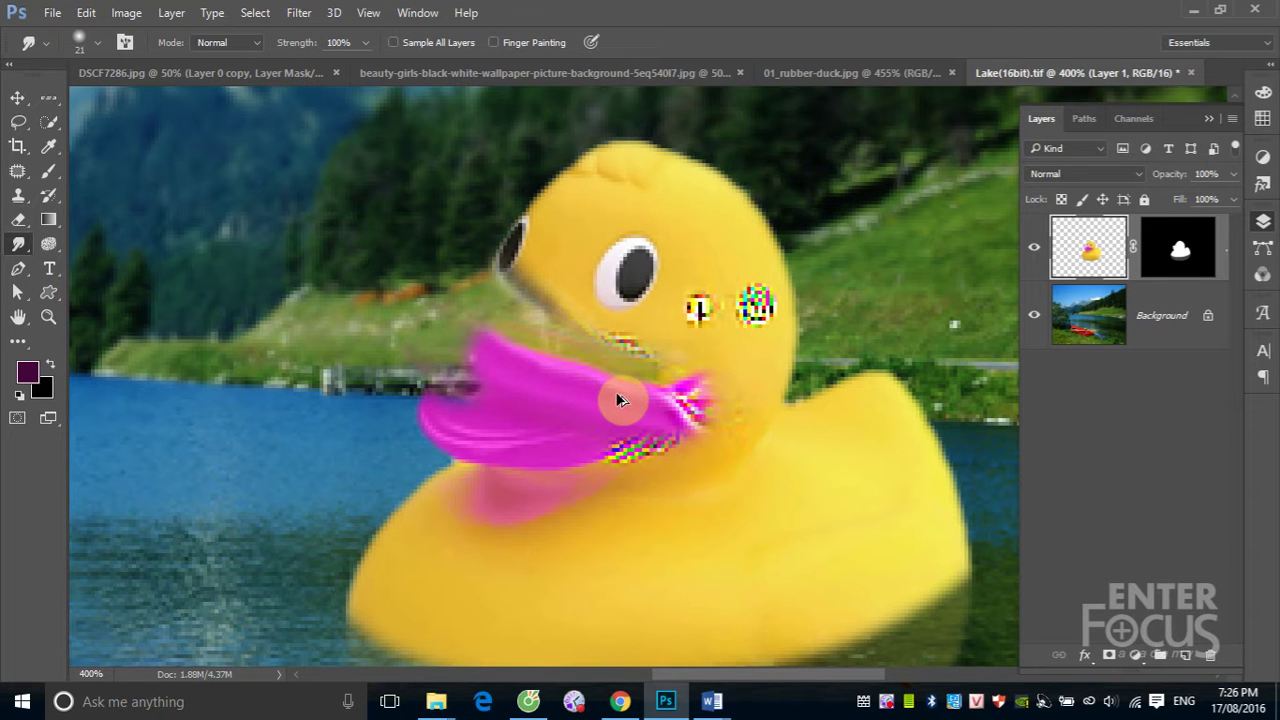
{"action": "key", "text": "ctrl+alt+z"}
{"action": "key", "text": "ctrl+alt+z"}
{"action": "key", "text": "ctrl+alt+z"}
{"action": "key", "text": "ctrl+alt+z"}
{"action": "key", "text": "ctrl+alt+z"}
{"action": "key", "text": "ctrl+alt+z"}
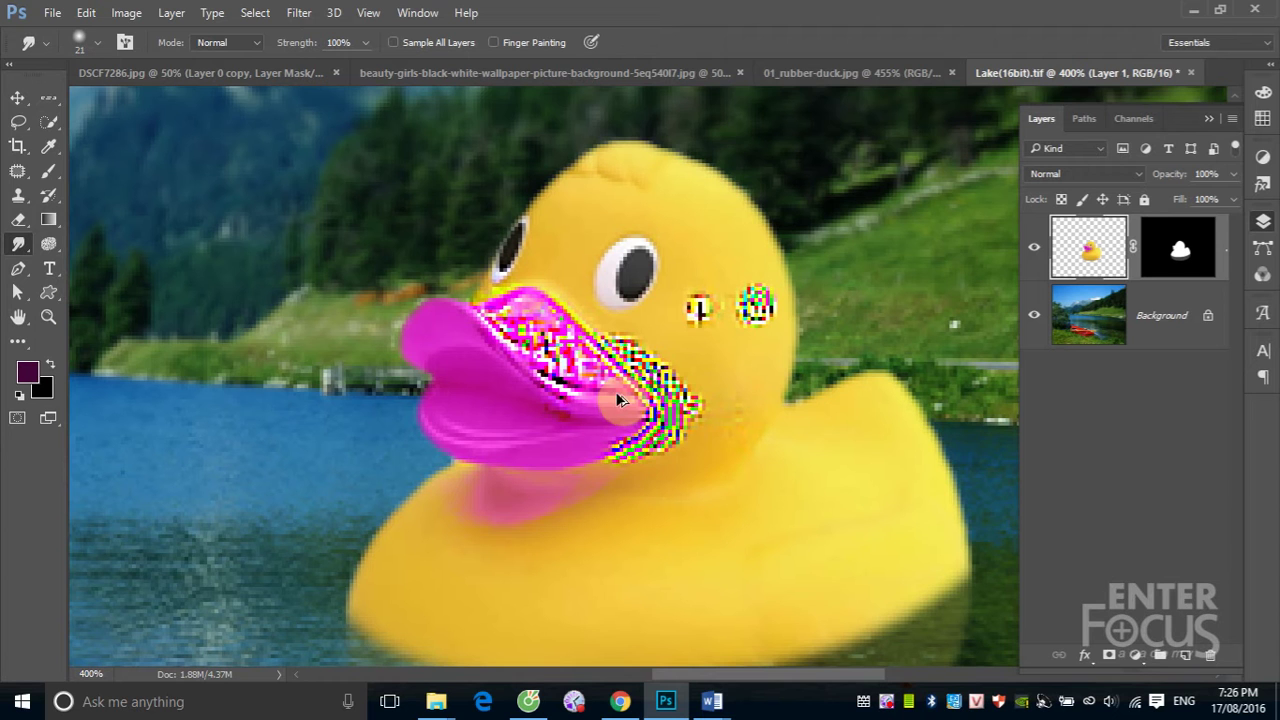
{"action": "key", "text": "ctrl+alt+z"}
{"action": "key", "text": "ctrl+alt+z"}
{"action": "key", "text": "ctrl+alt+z"}
{"action": "key", "text": "ctrl+alt+z"}
{"action": "key", "text": "ctrl+alt+z"}
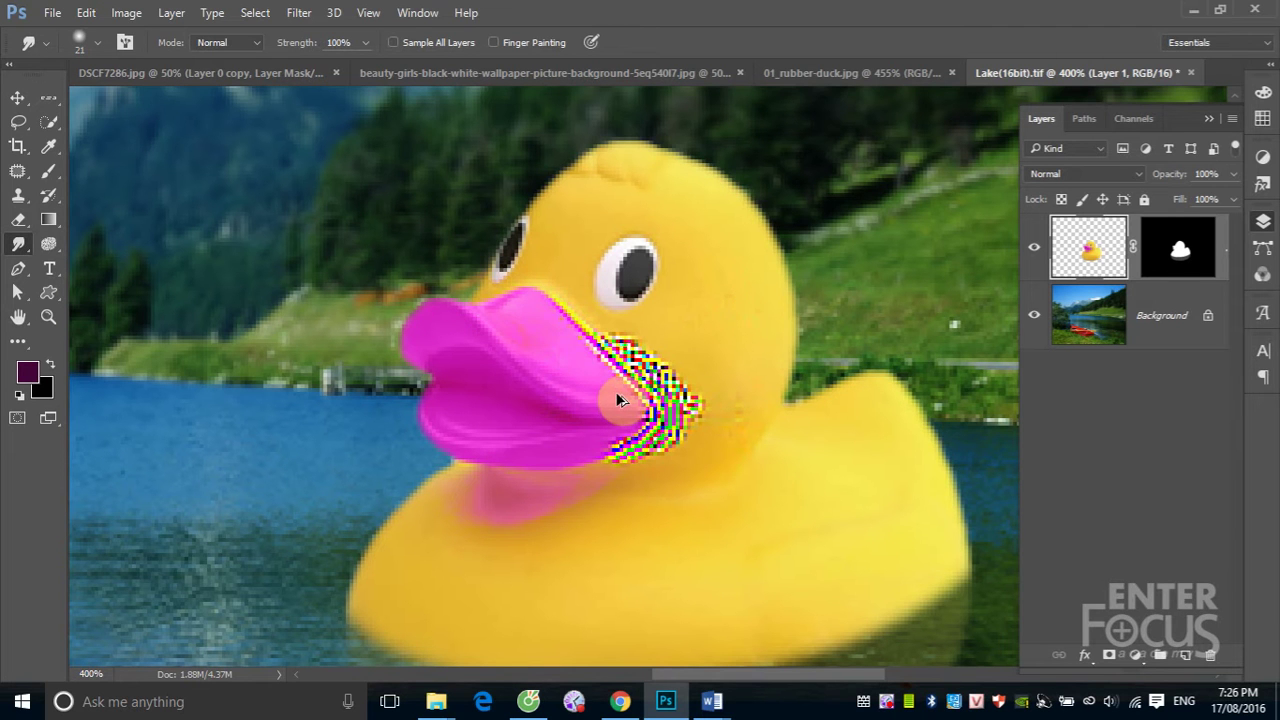
{"action": "key", "text": "ctrl+alt+z"}
{"action": "key", "text": "ctrl+alt+z"}
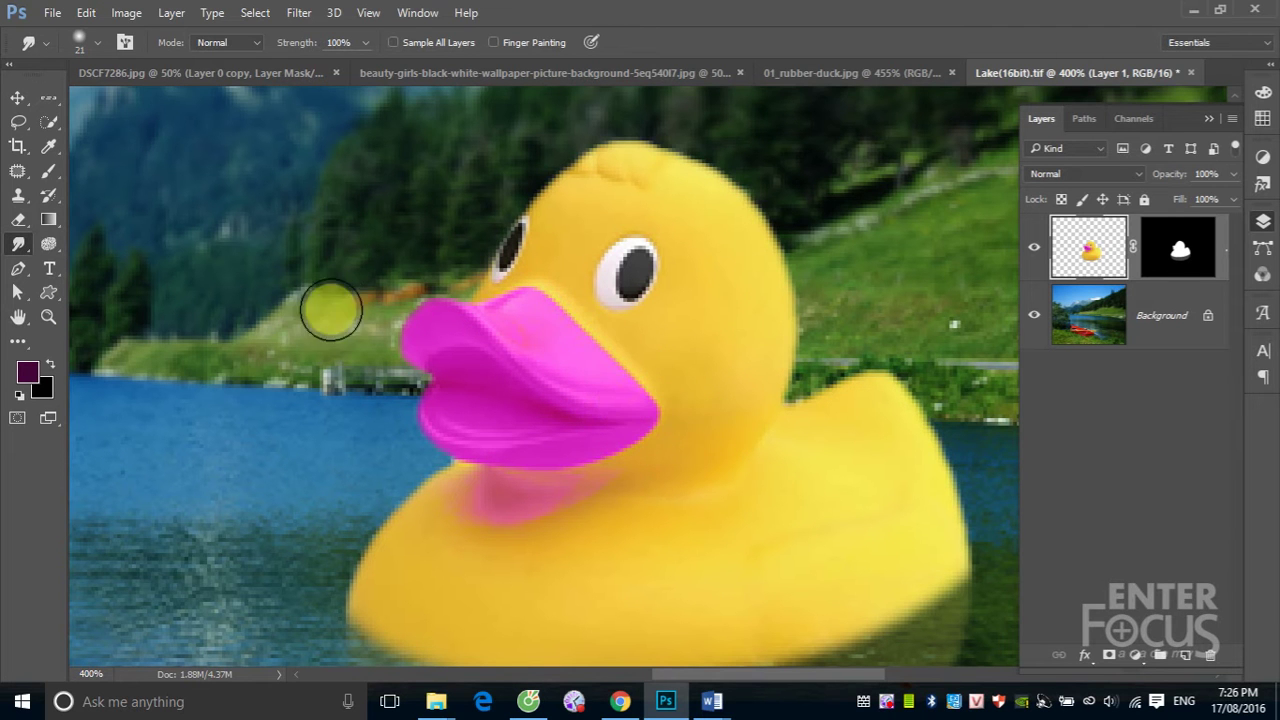
{"action": "left_click", "coordinate": [49, 171]}
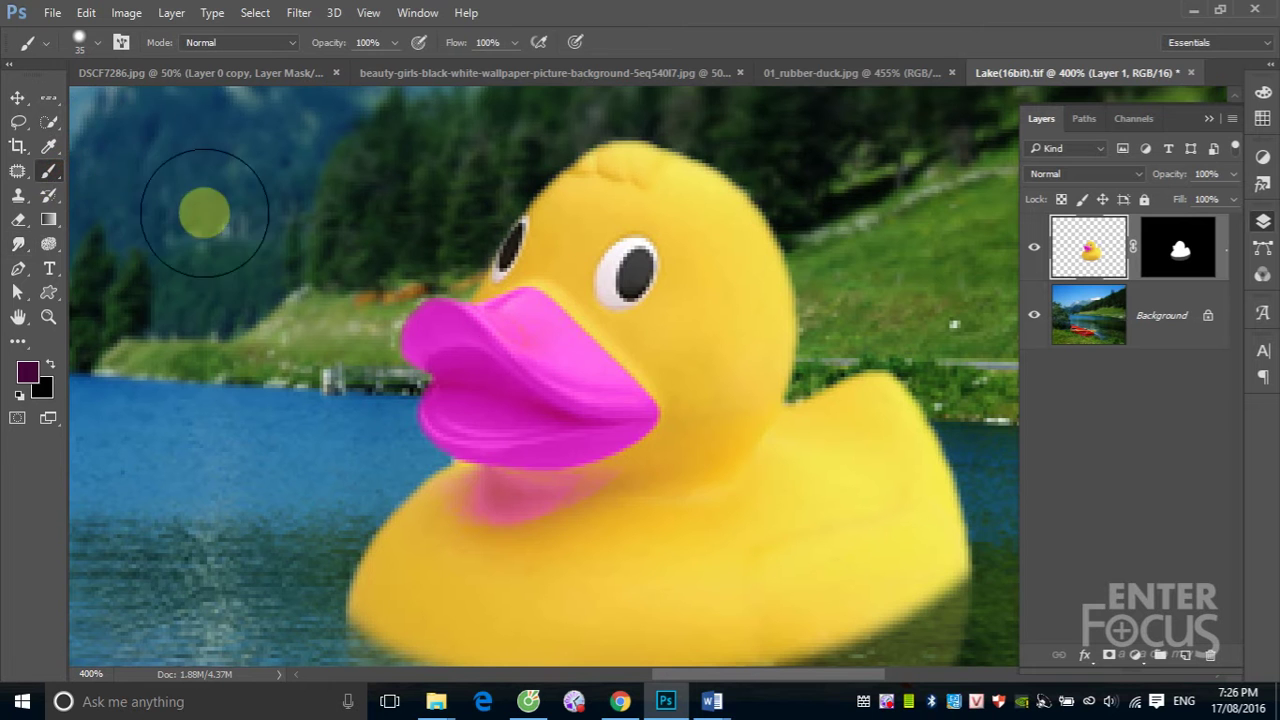
- Dab a tiny dark dot on the duck's cheek with a 3 px brush, then reselect Smudge
{"action": "right_click", "coordinate": [683, 355], "text": "alt"}
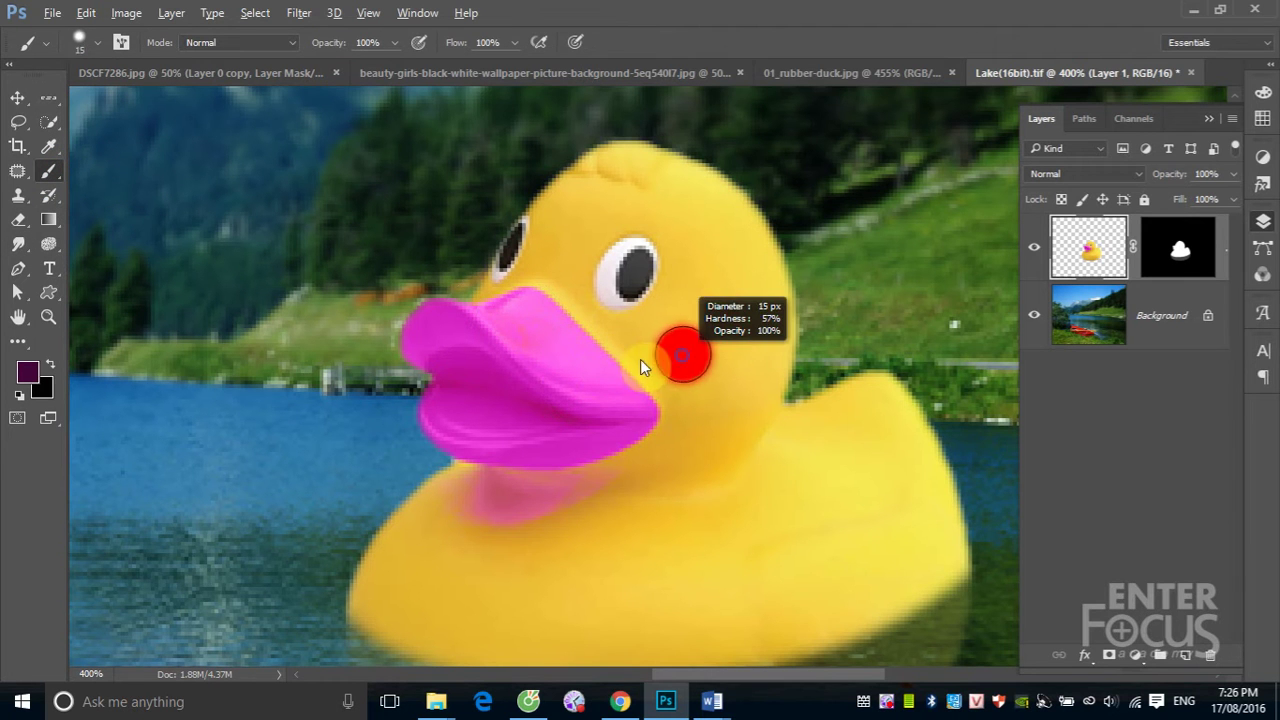
{"action": "left_click_drag", "start_coordinate": [640, 359], "coordinate": [617, 370]}
{"action": "right_click", "coordinate": [438, 388], "text": "alt"}
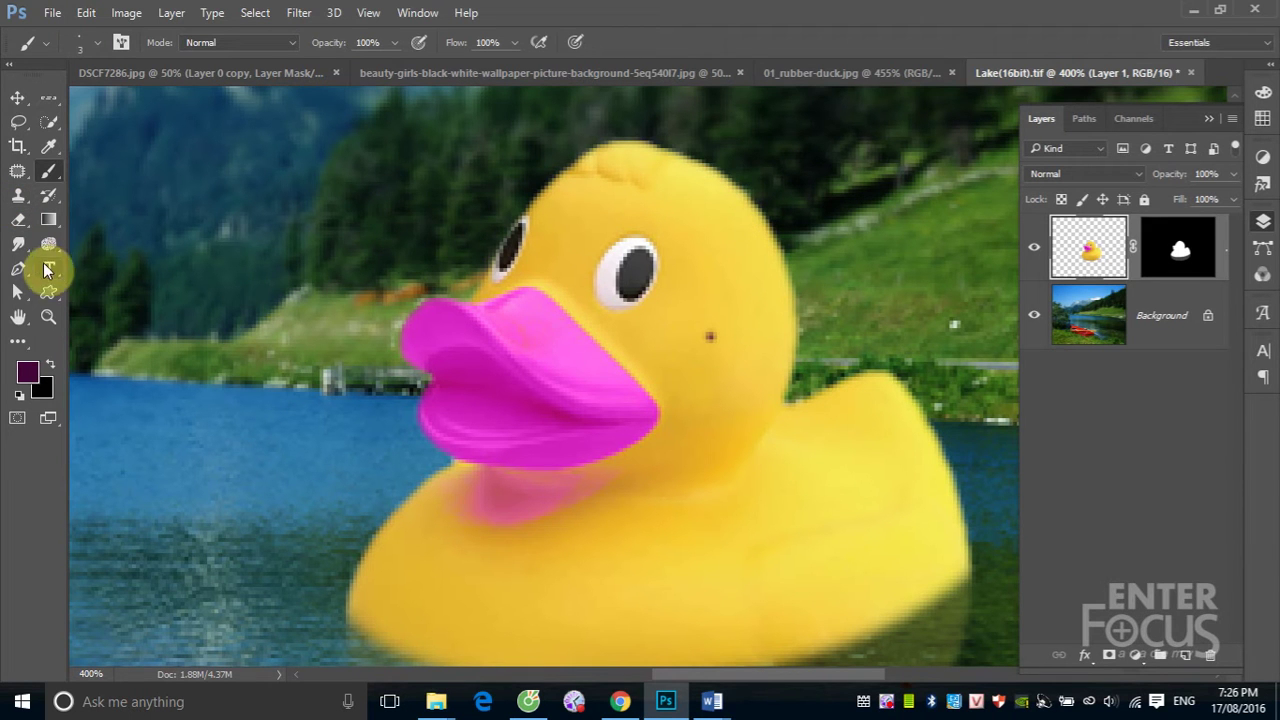
{"action": "left_click", "coordinate": [18, 244]}
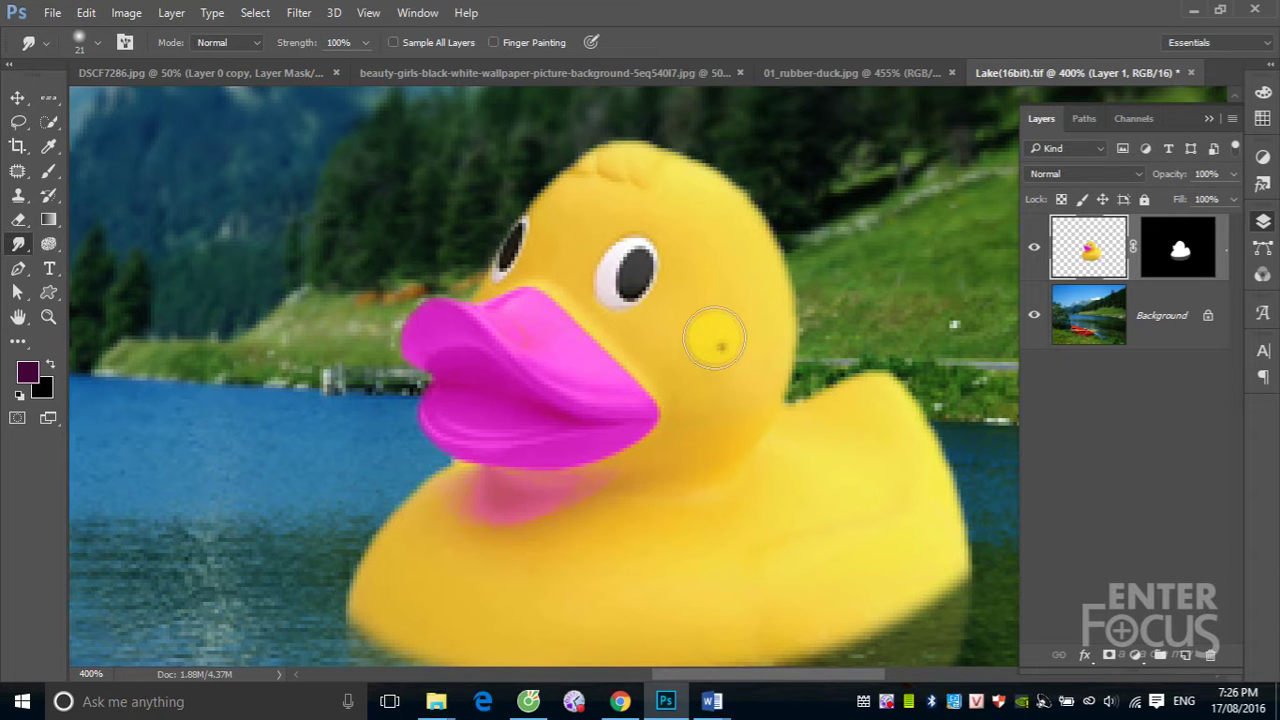
- Smudge the dark dot into the yellow cheek and zoom out to 200%
{"action": "mouse_move", "coordinate": [710, 337]}
{"action": "left_mouse_down"}
{"action": "mouse_move", "coordinate": [721, 318]}
{"action": "mouse_move", "coordinate": [693, 348]}
{"action": "mouse_move", "coordinate": [723, 331]}
{"action": "mouse_move", "coordinate": [714, 346]}
{"action": "mouse_move", "coordinate": [726, 343]}
{"action": "mouse_move", "coordinate": [711, 314]}
{"action": "mouse_move", "coordinate": [740, 451]}
{"action": "left_mouse_up"}
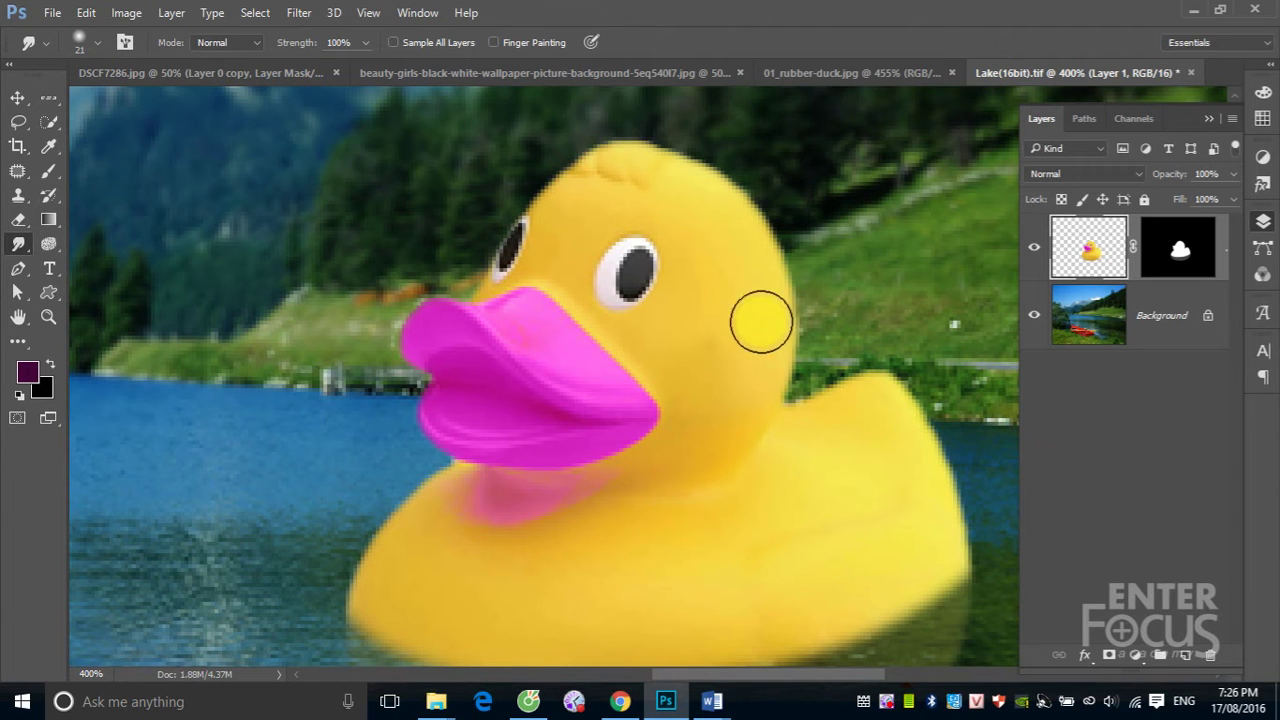
{"action": "left_click_drag", "start_coordinate": [720, 323], "coordinate": [723, 345]}
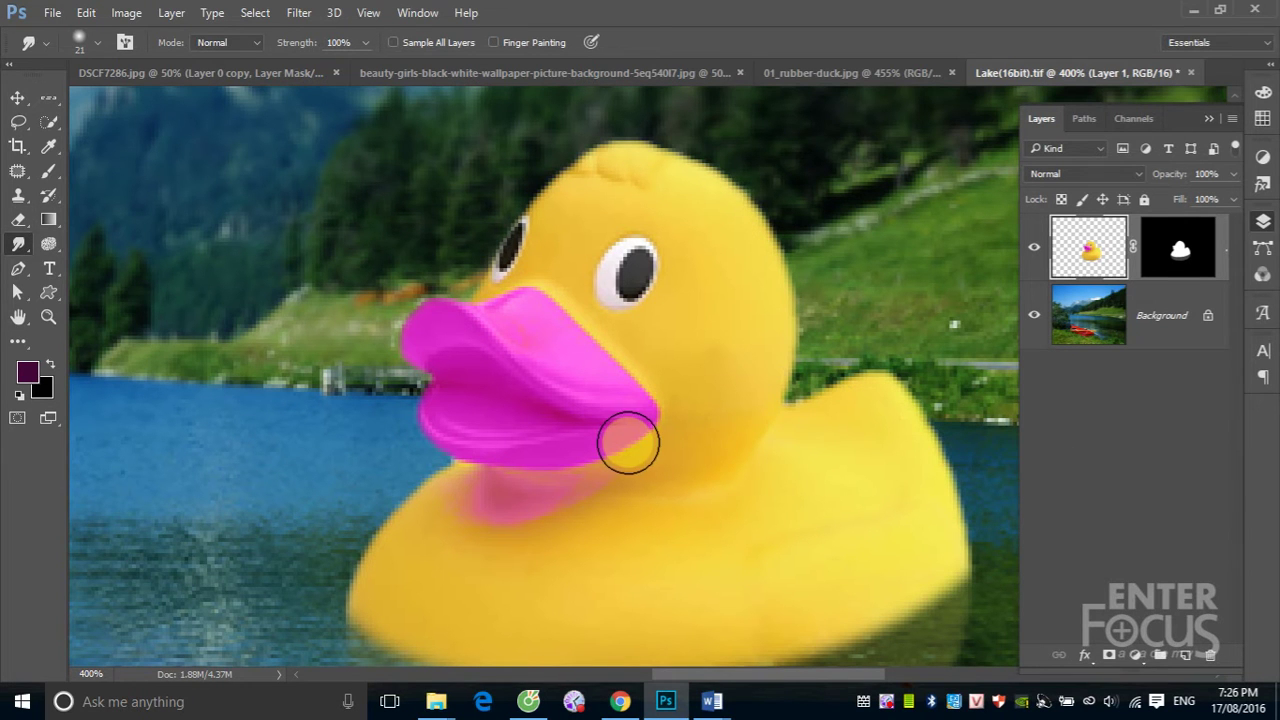
{"action": "key", "text": "ctrl+minus"}
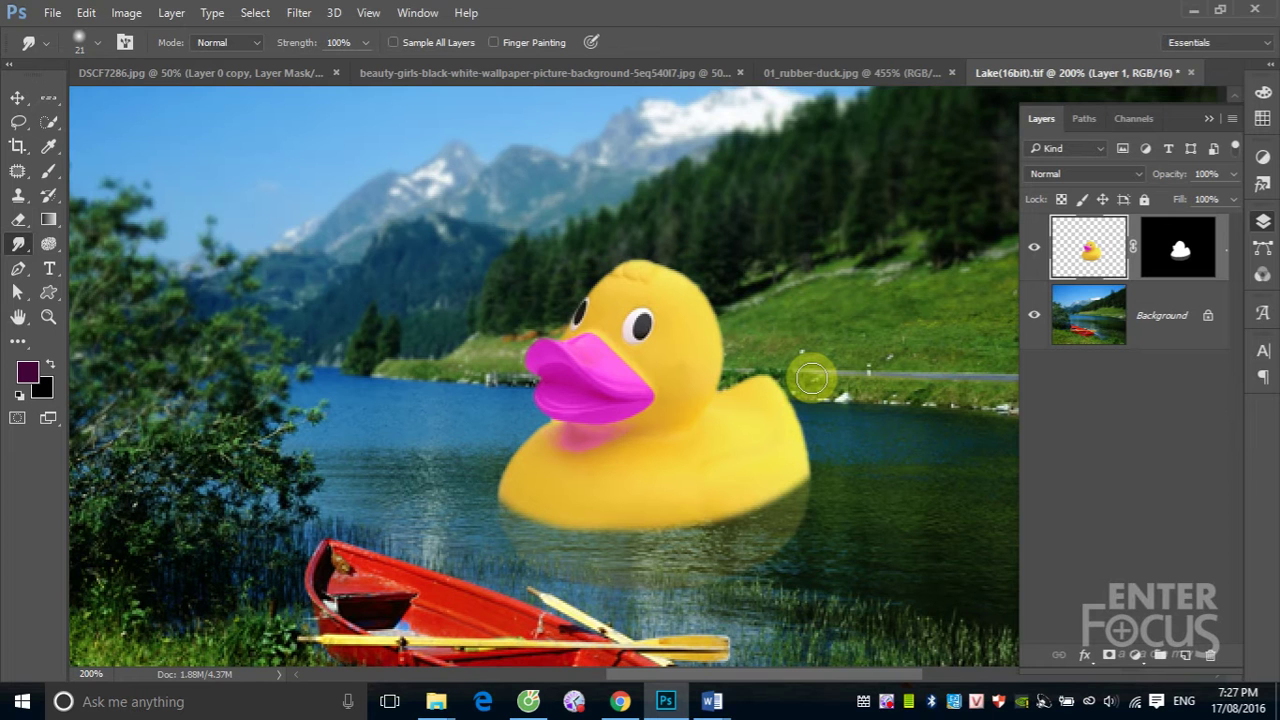
- Start opening a file and browse to the Data (E:) drive
{"action": "left_click", "coordinate": [52, 13]}
{"action": "left_click", "coordinate": [90, 60]}
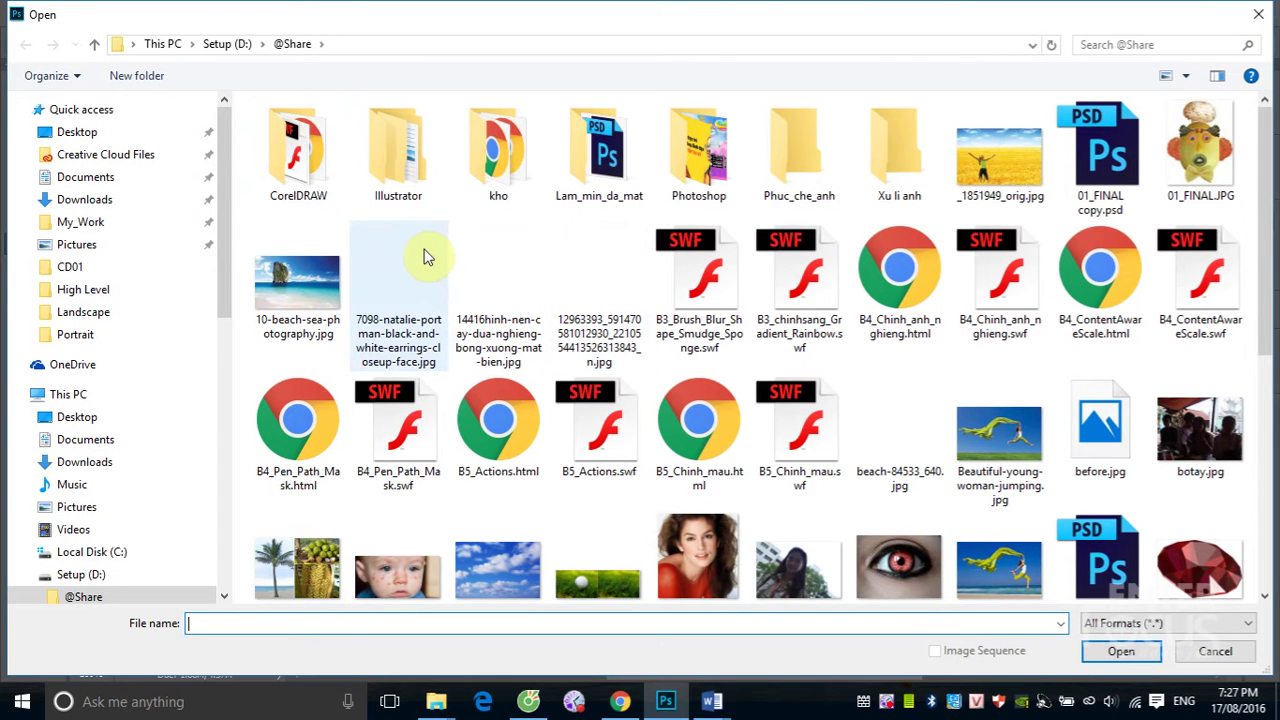
{"action": "mouse_move", "coordinate": [120, 300]}
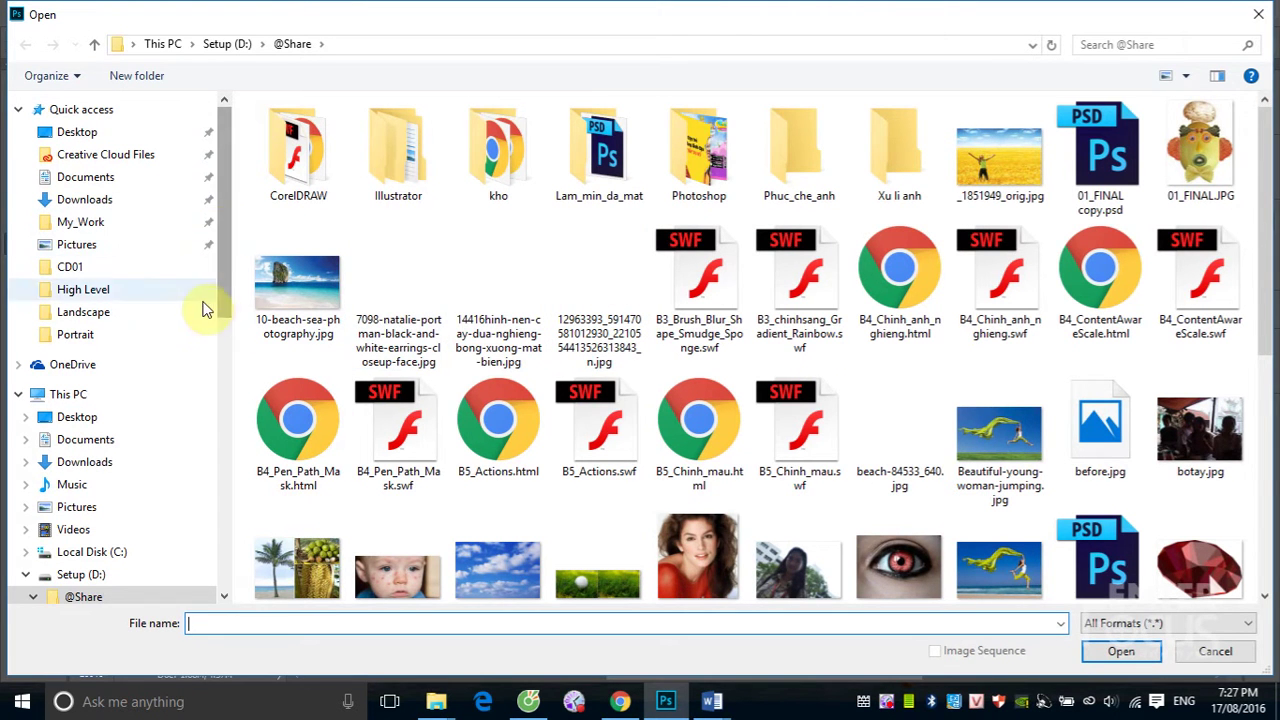
{"action": "left_click_drag", "start_coordinate": [224, 284], "coordinate": [228, 358]}
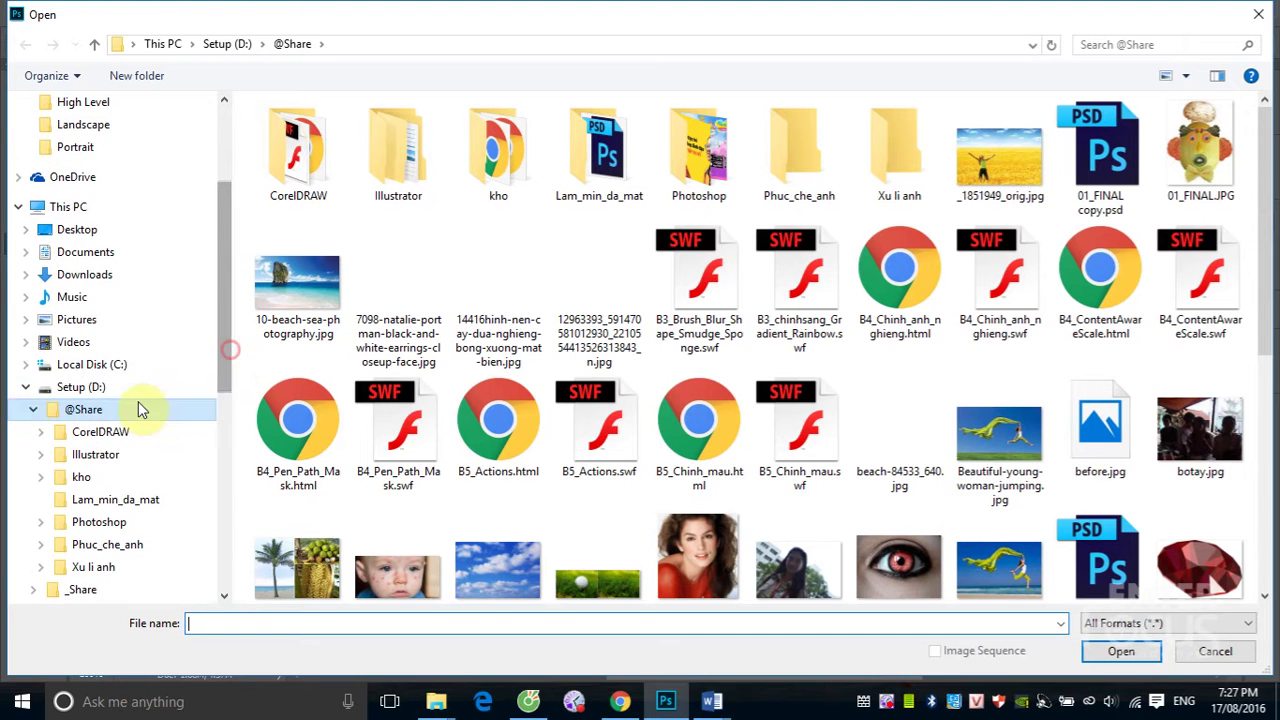
{"action": "scroll", "coordinate": [110, 430], "scroll_direction": "down", "scroll_amount": 1}
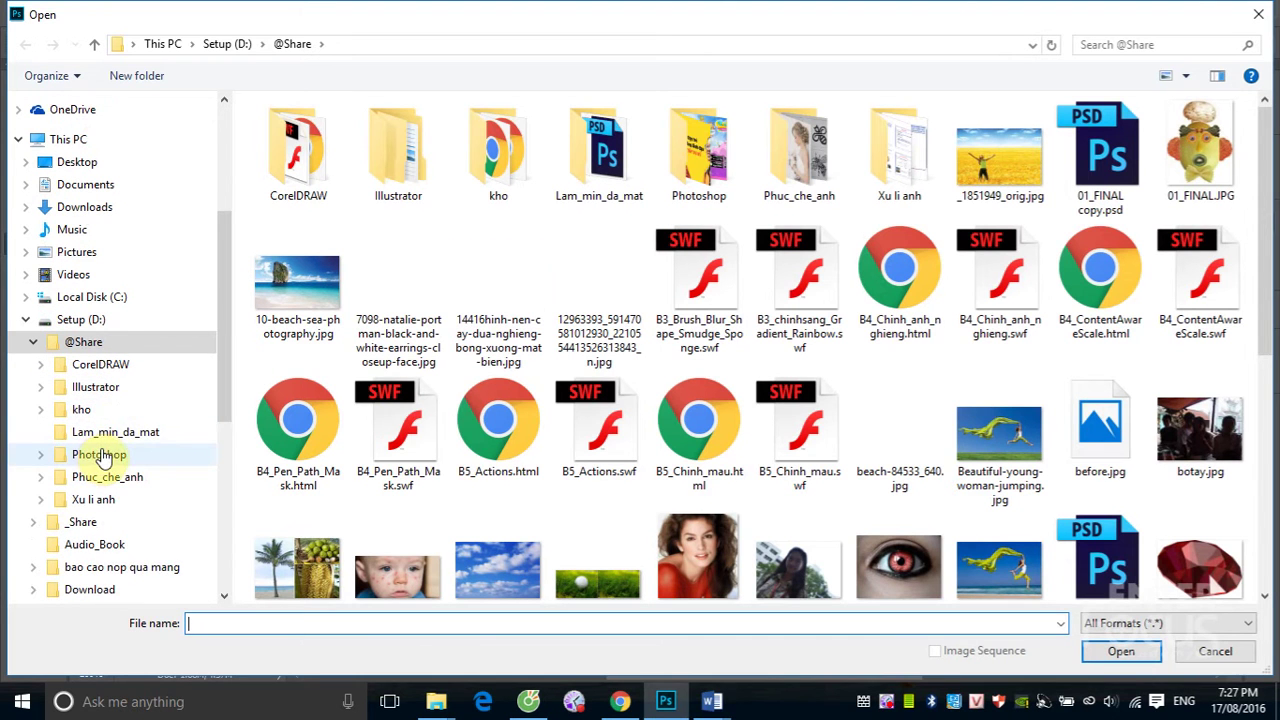
{"action": "scroll", "coordinate": [100, 455], "scroll_direction": "down", "scroll_amount": 1}
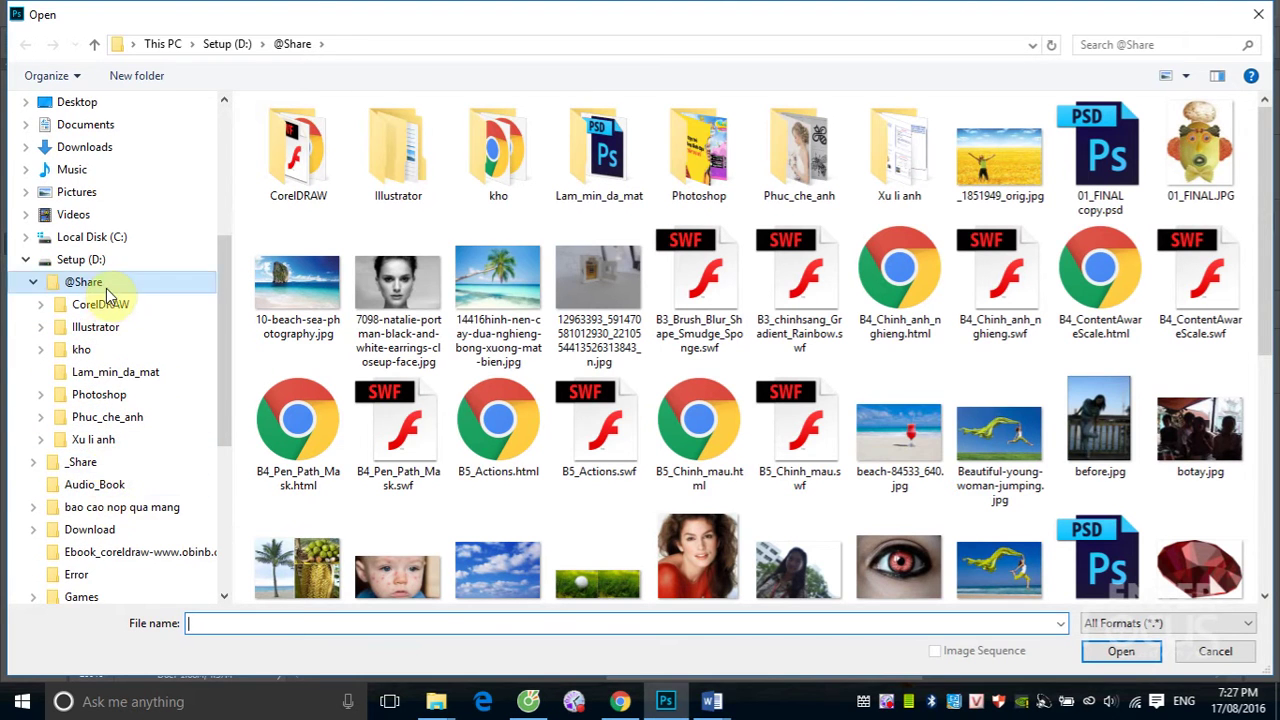
{"action": "scroll", "coordinate": [97, 326], "scroll_direction": "down", "scroll_amount": 1}
{"action": "scroll", "coordinate": [90, 300], "scroll_direction": "down", "scroll_amount": 2}
{"action": "scroll", "coordinate": [103, 323], "scroll_direction": "down", "scroll_amount": 2}
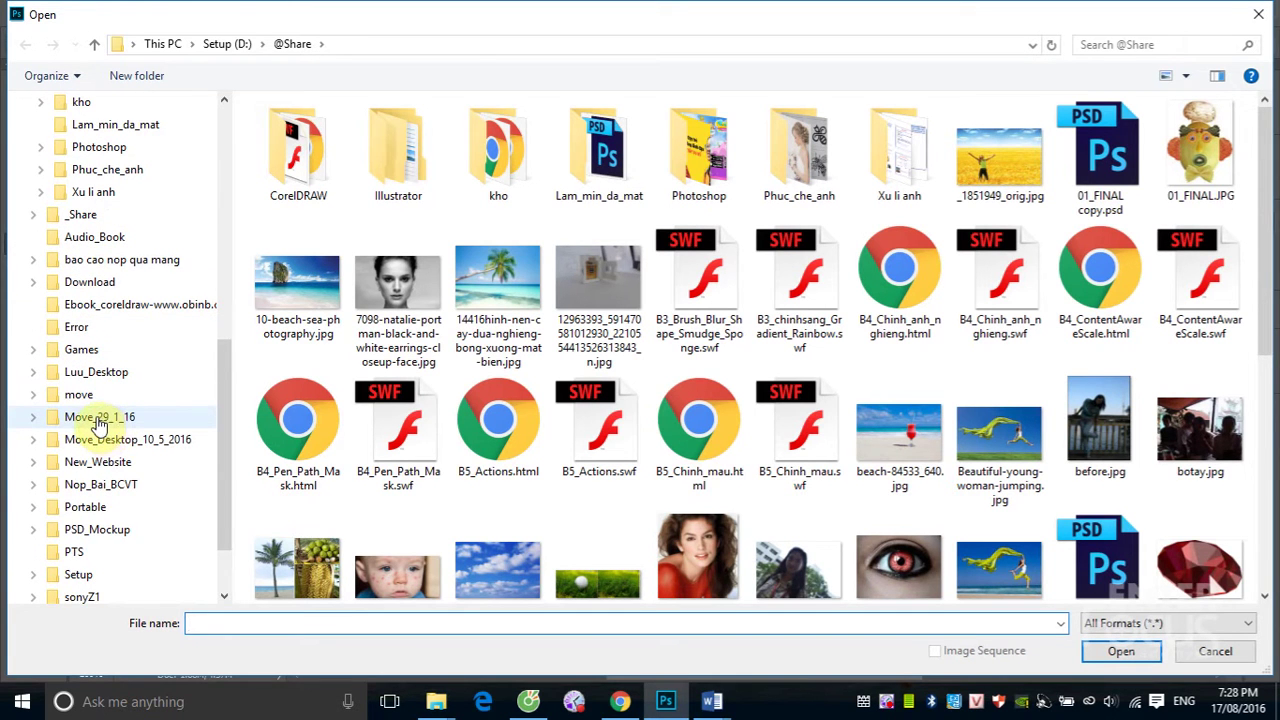
{"action": "scroll", "coordinate": [103, 427], "scroll_direction": "down", "scroll_amount": 2}
{"action": "left_click", "coordinate": [64, 558]}
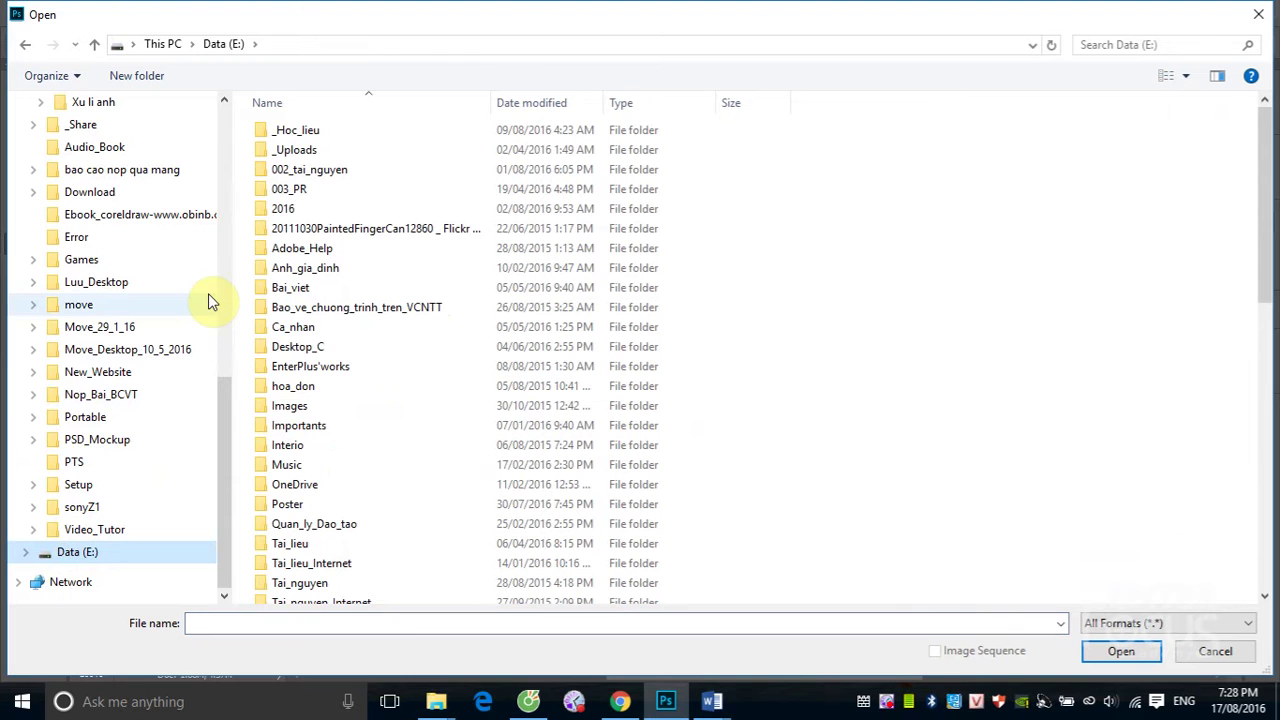
- Navigate _Hoc_lieu > 02_Bai_tap > 2D > BT_Photoshop > Lesson_010 and select FINAL_.JPG
{"action": "double_click", "coordinate": [298, 130]}
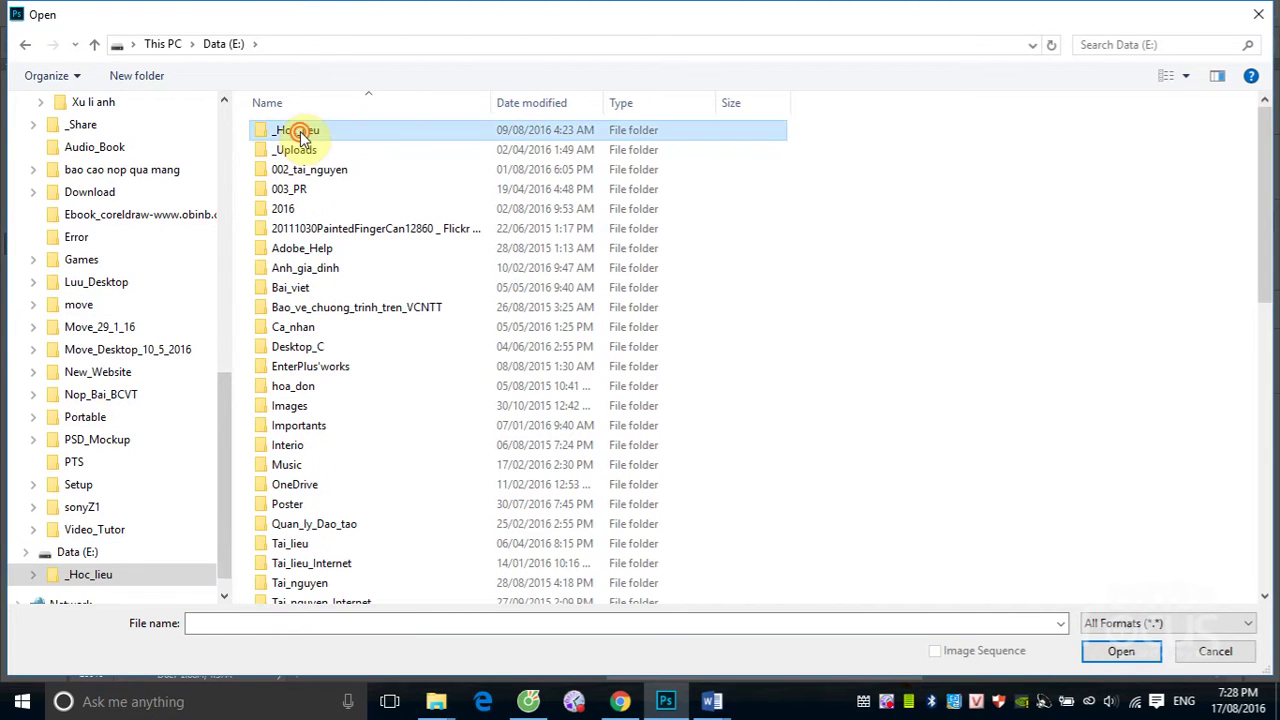
{"action": "double_click", "coordinate": [300, 150]}
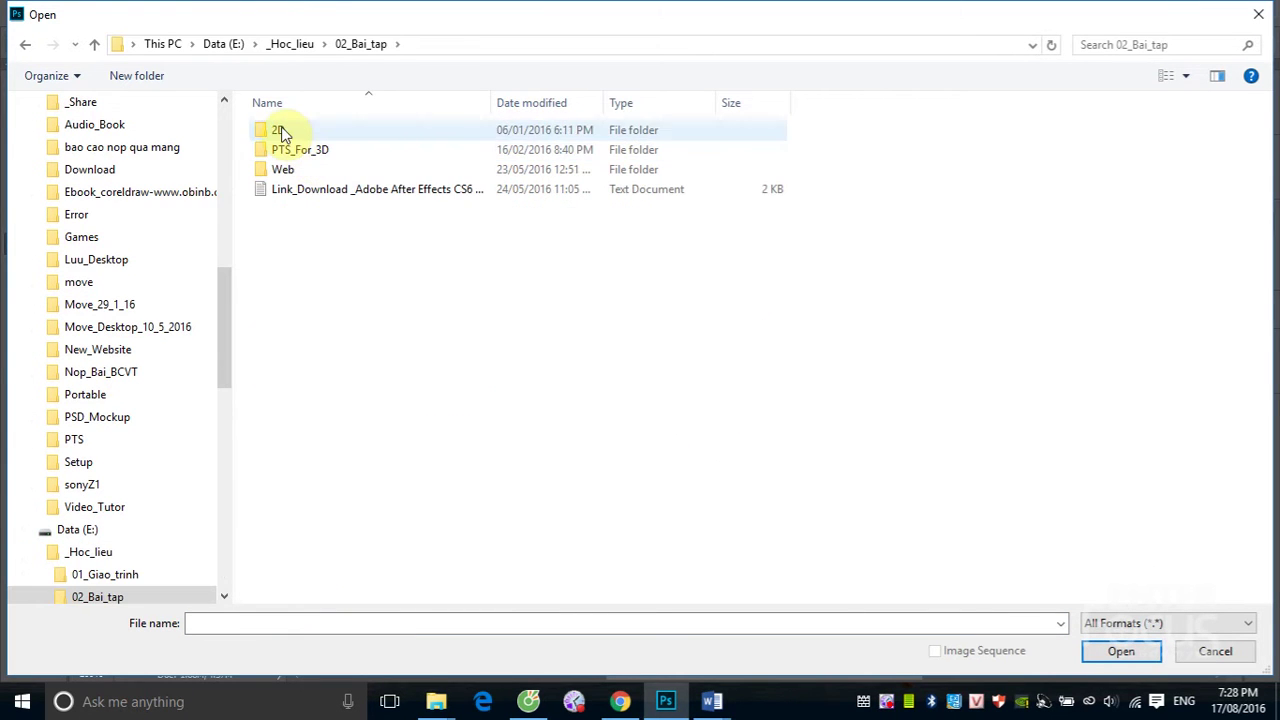
{"action": "double_click", "coordinate": [282, 130]}
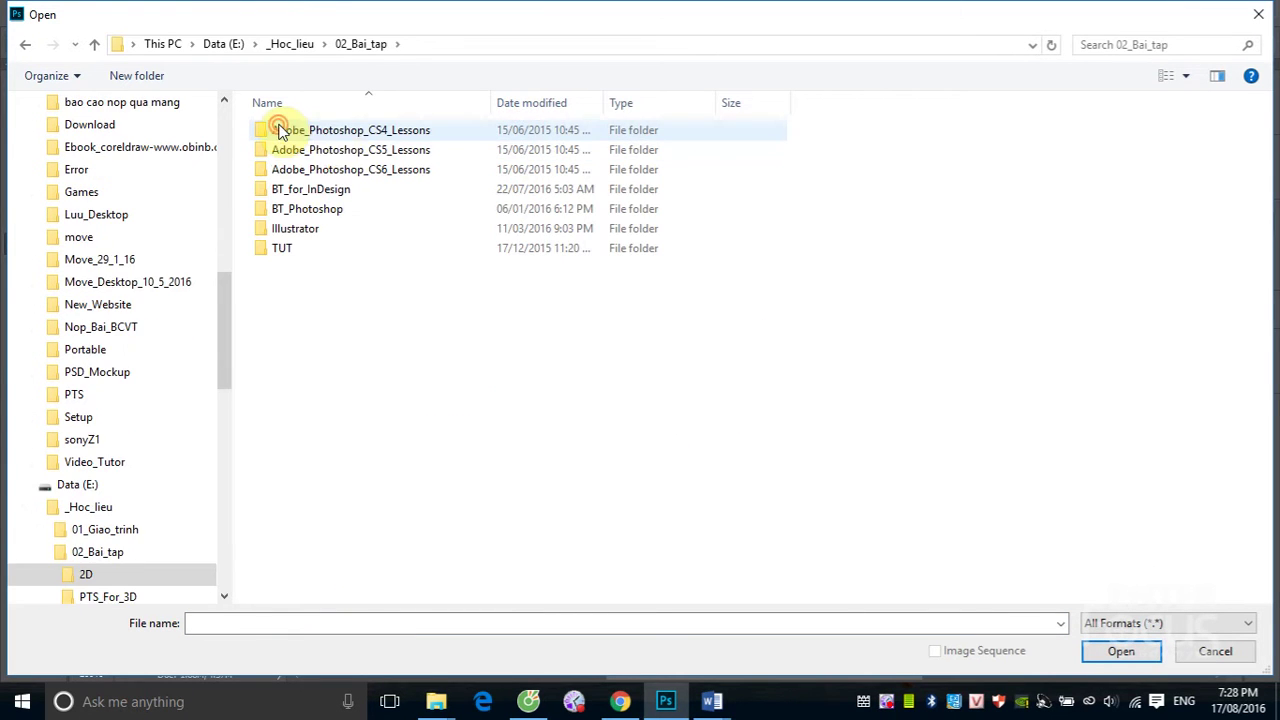
{"action": "double_click", "coordinate": [276, 210]}
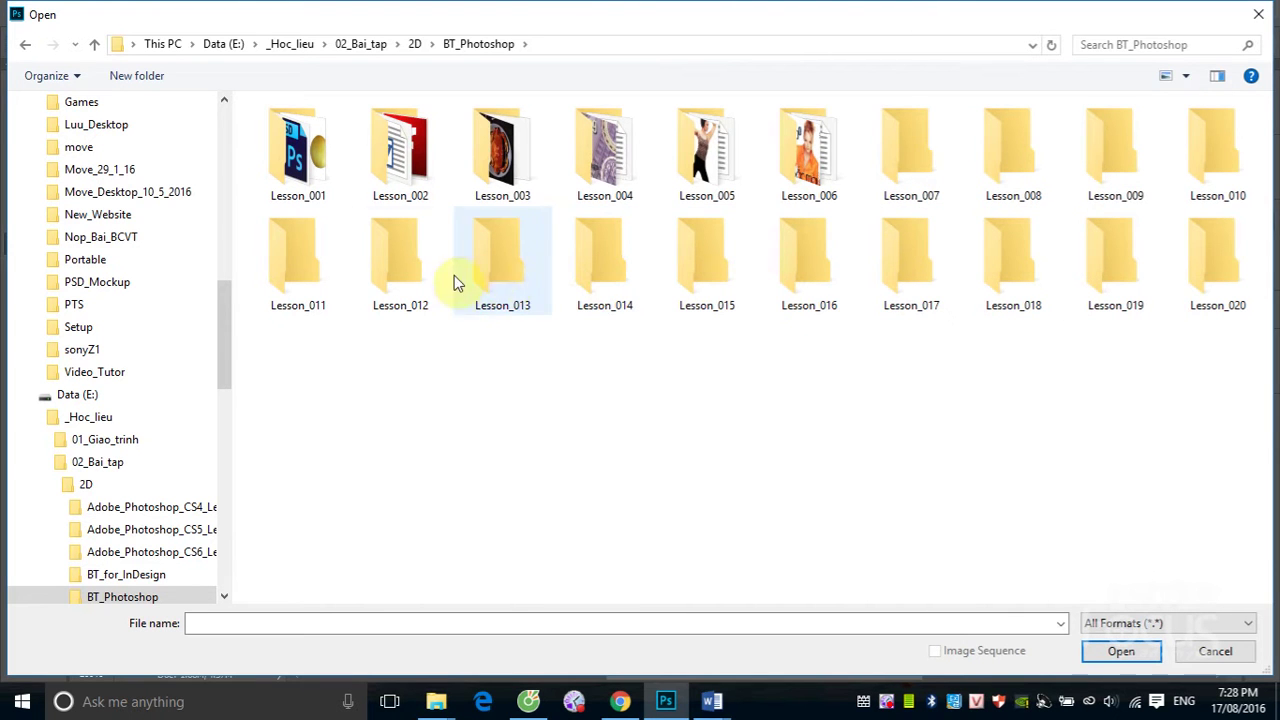
{"action": "double_click", "coordinate": [288, 265]}
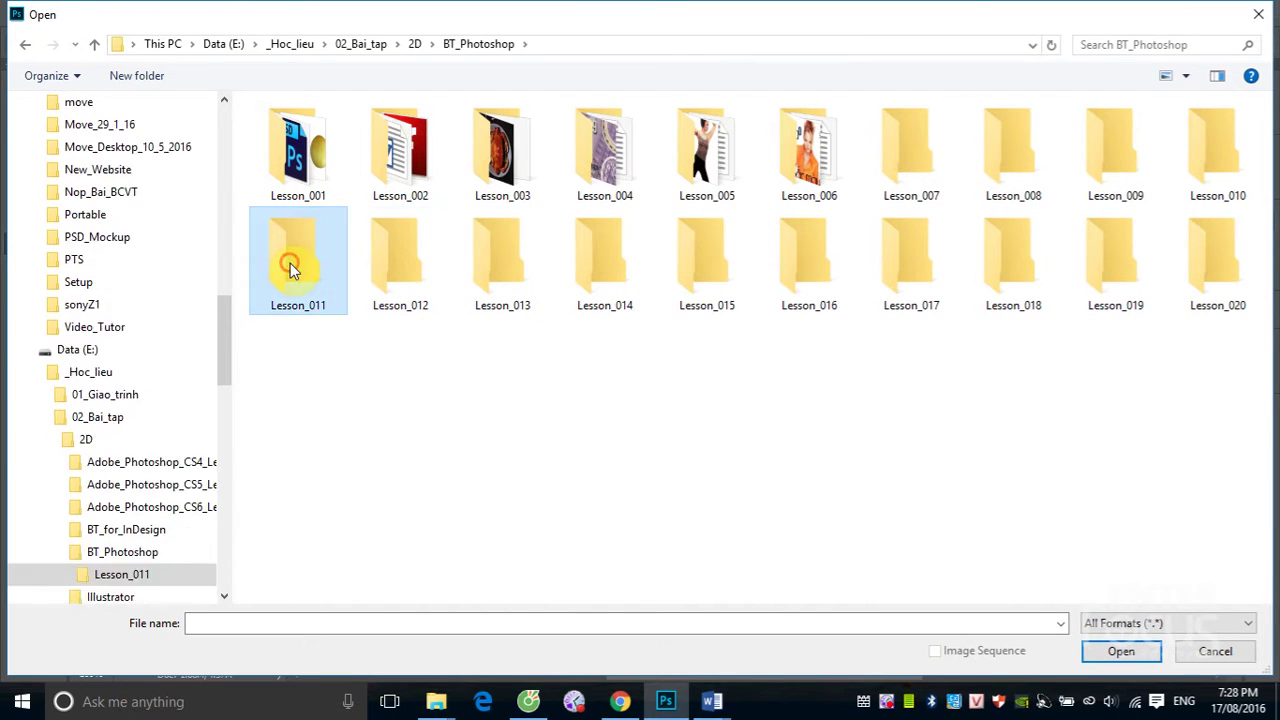
{"action": "left_click", "coordinate": [26, 44]}
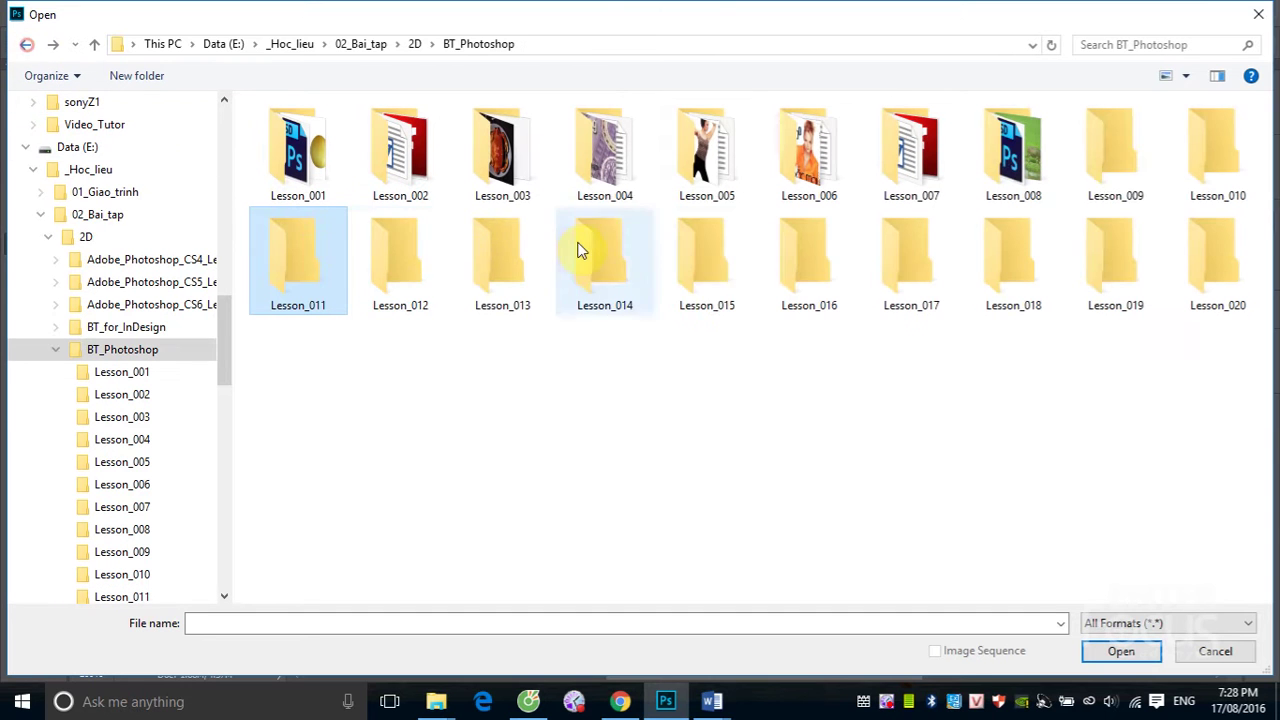
{"action": "double_click", "coordinate": [1222, 168]}
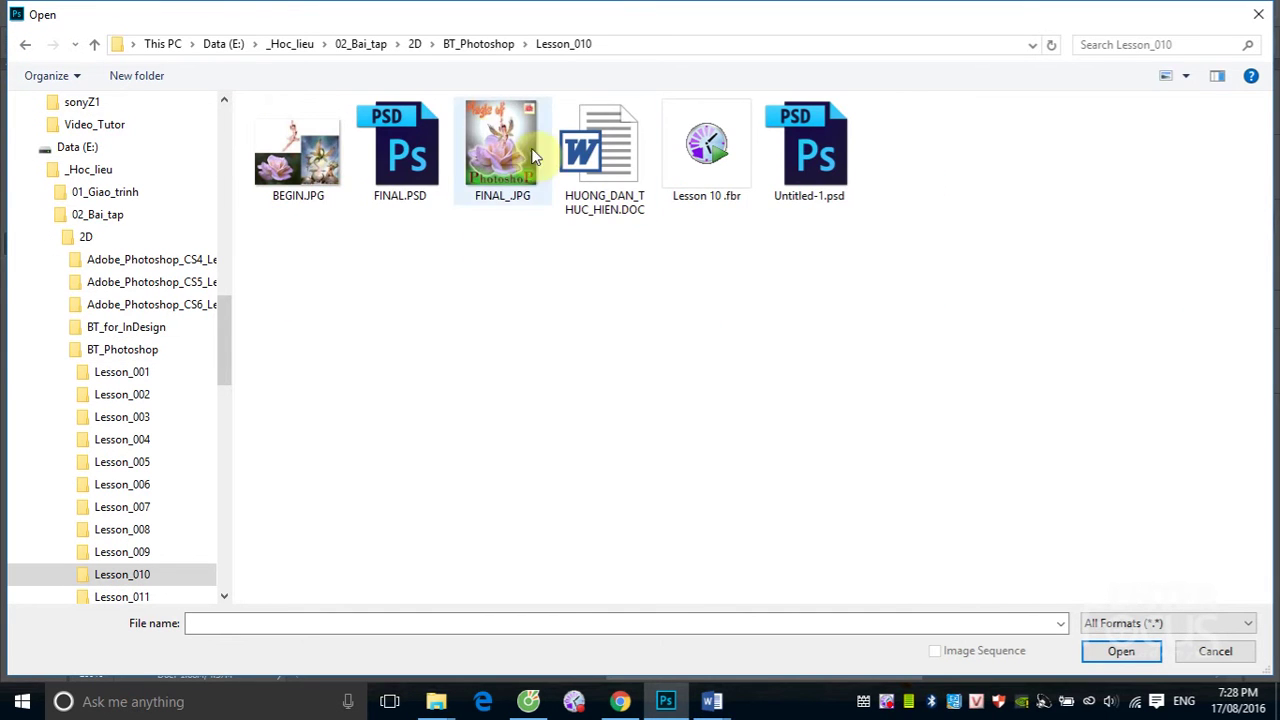
{"action": "left_click", "coordinate": [500, 150]}
- Open FINAL_.JPG, zoom in on the flaming 'Magic of' lettering, and restore the Layers panel
{"action": "left_click", "coordinate": [1153, 658]}
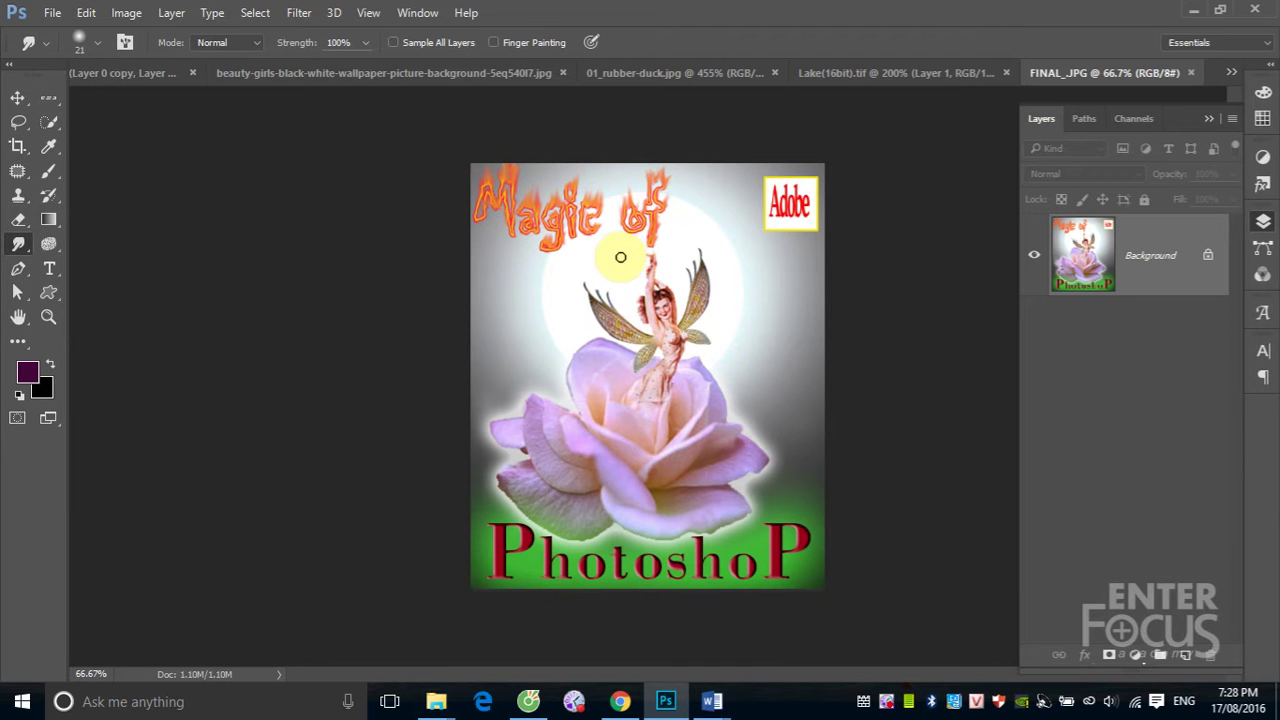
{"action": "left_click_drag", "start_coordinate": [440, 137], "coordinate": [714, 286]}
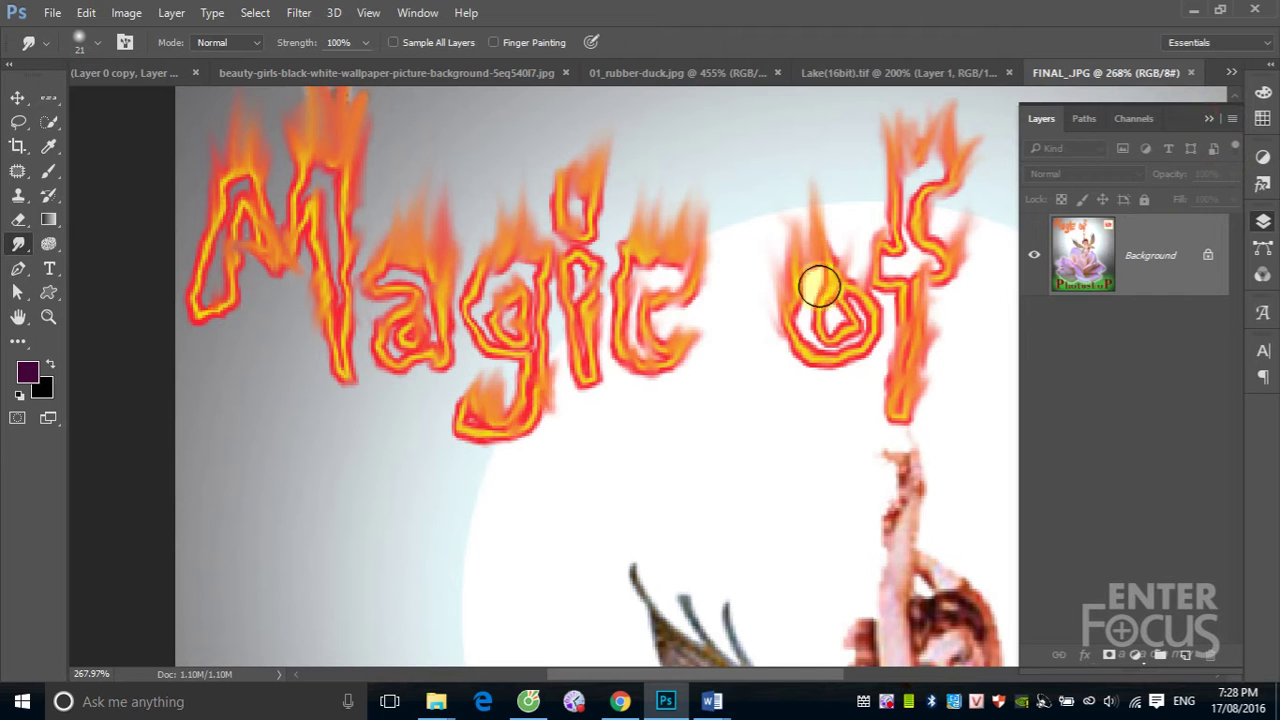
{"action": "left_click", "coordinate": [1207, 119]}
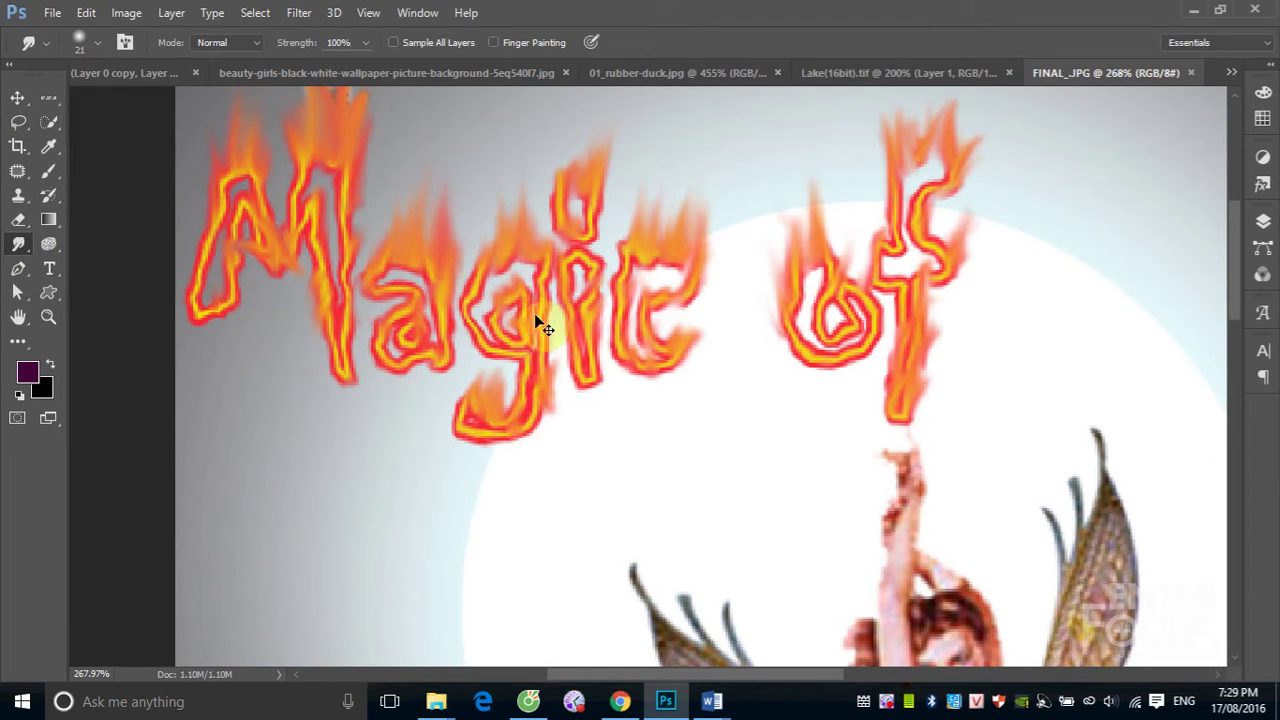
{"action": "scroll", "coordinate": [532, 299], "scroll_direction": "down", "scroll_amount": 1}
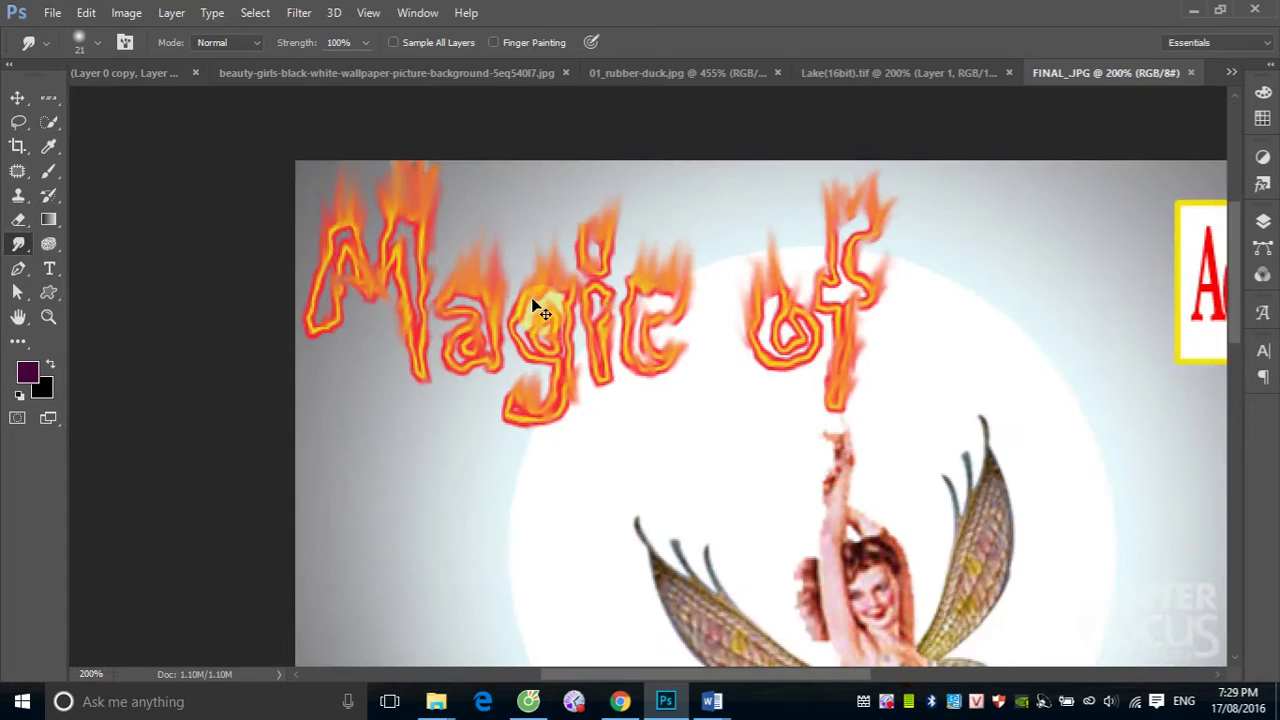
{"action": "scroll", "coordinate": [537, 309], "scroll_direction": "down", "scroll_amount": 2}
{"action": "left_click", "coordinate": [1262, 222]}
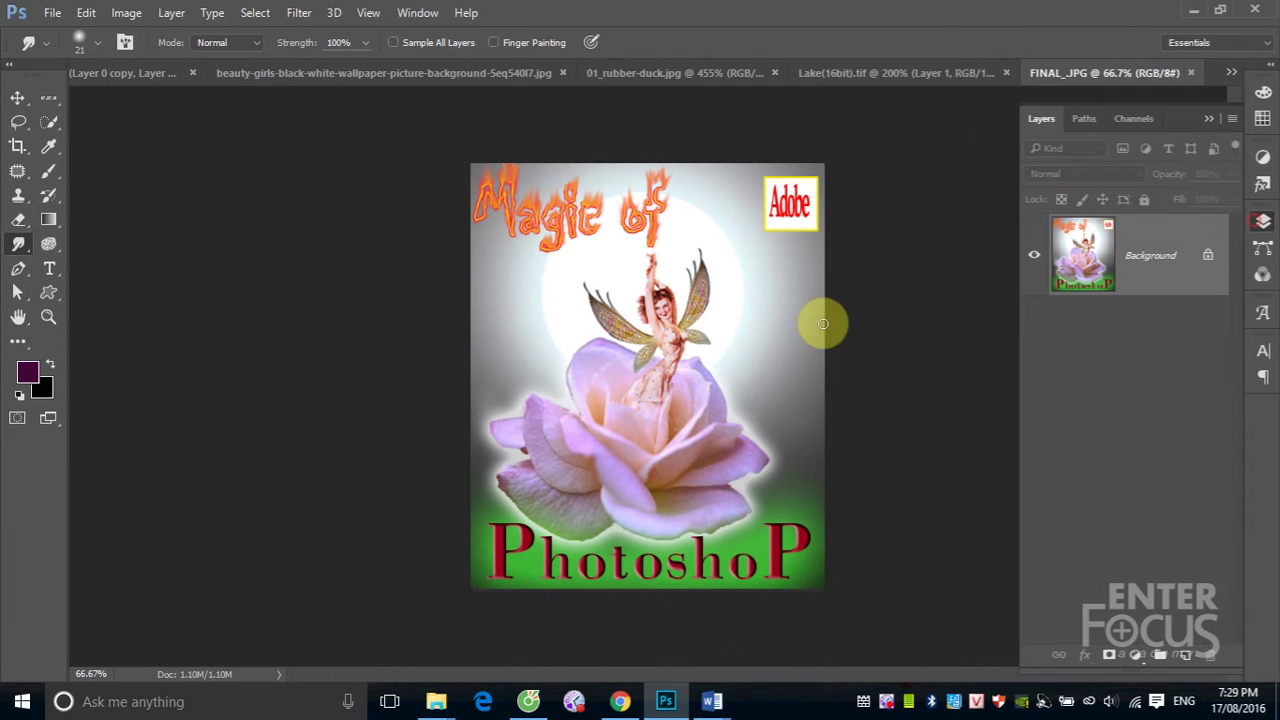
- Add a new empty Layer 1 and switch to the Pencil tool
{"action": "left_click", "coordinate": [1185, 655]}
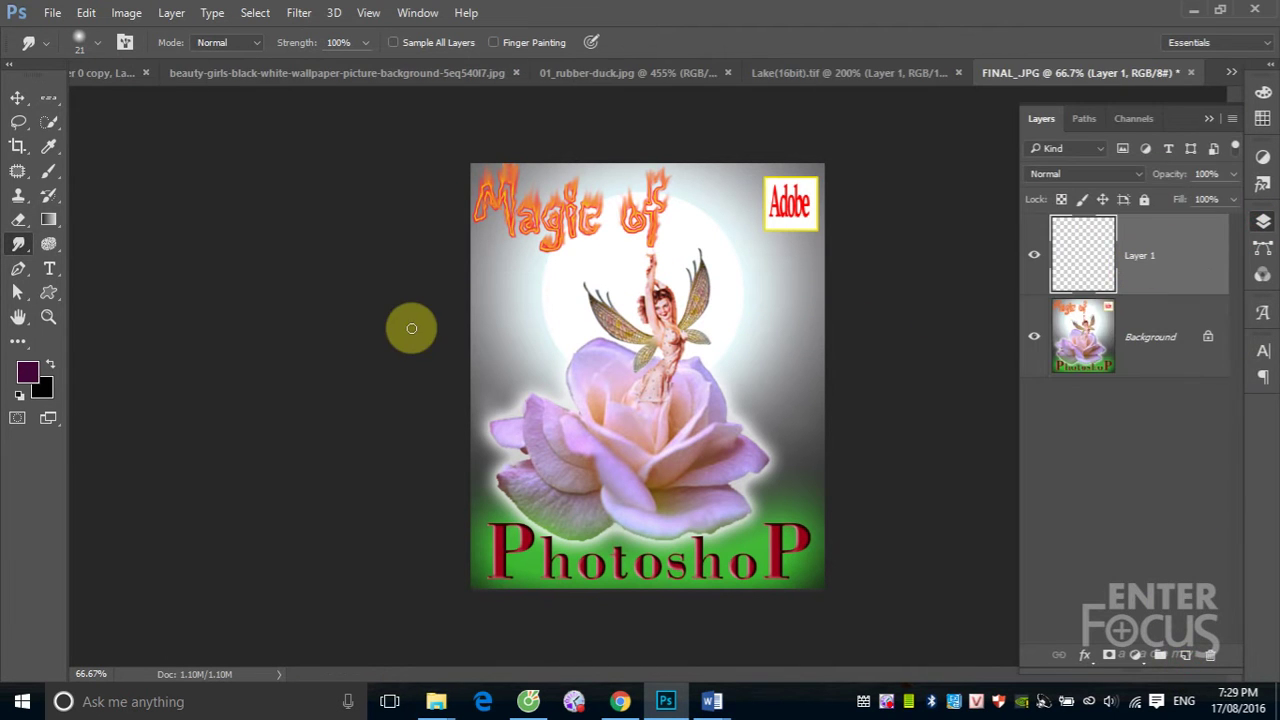
{"action": "scroll", "coordinate": [640, 250], "scroll_direction": "up", "scroll_amount": 2}
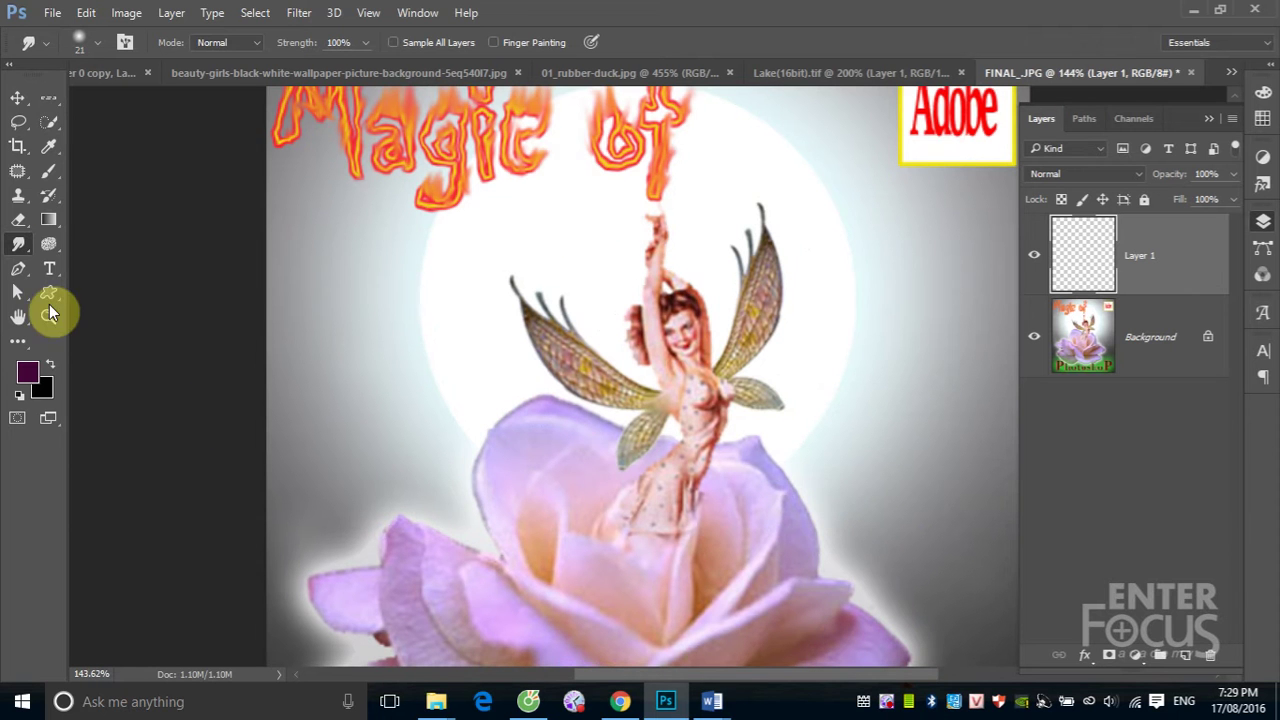
{"action": "left_click", "coordinate": [54, 170]}
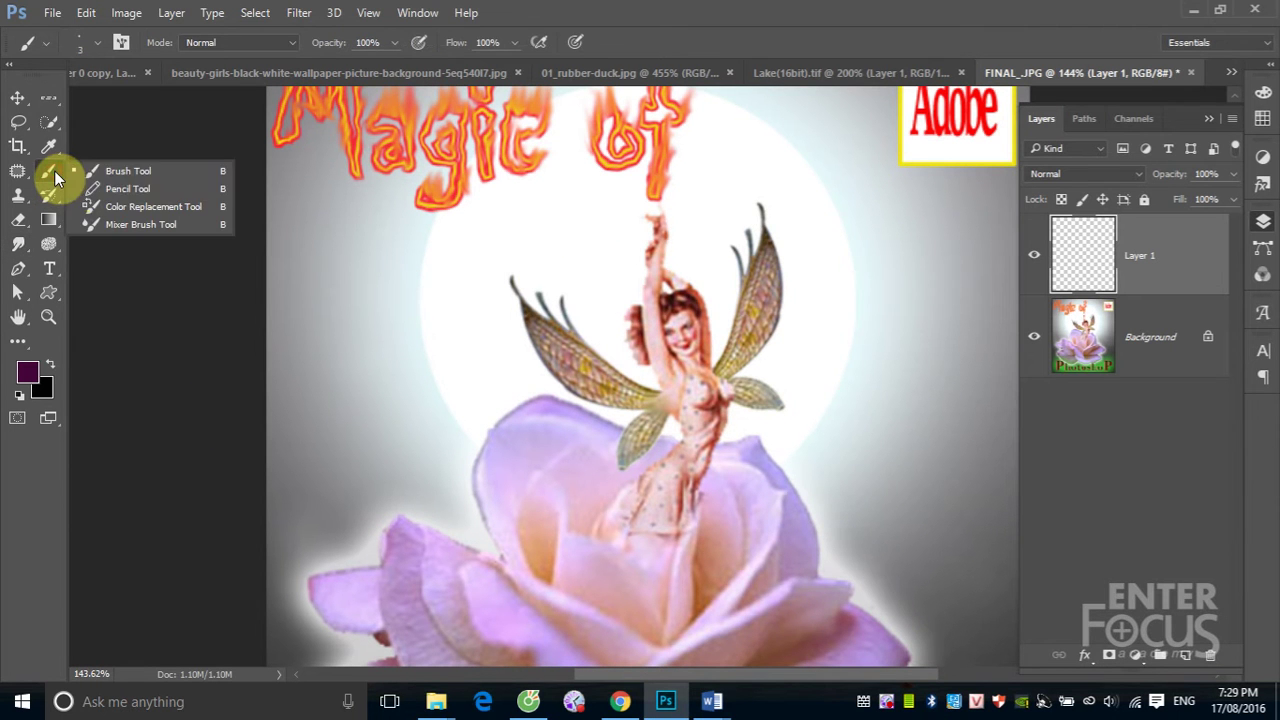
{"action": "left_click", "coordinate": [118, 188]}
- Set the foreground to bright red fa0c11 and shrink the pencil to 4 px
{"action": "left_click", "coordinate": [27, 372]}
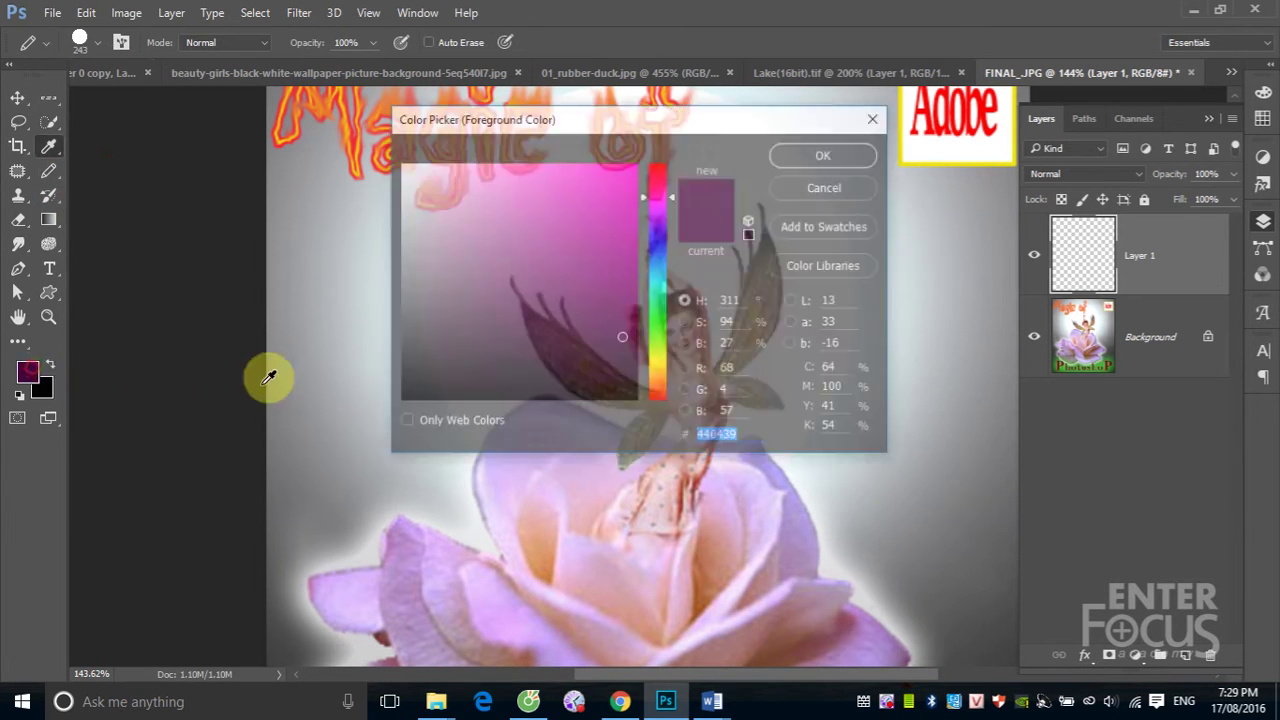
{"action": "left_click", "coordinate": [659, 167]}
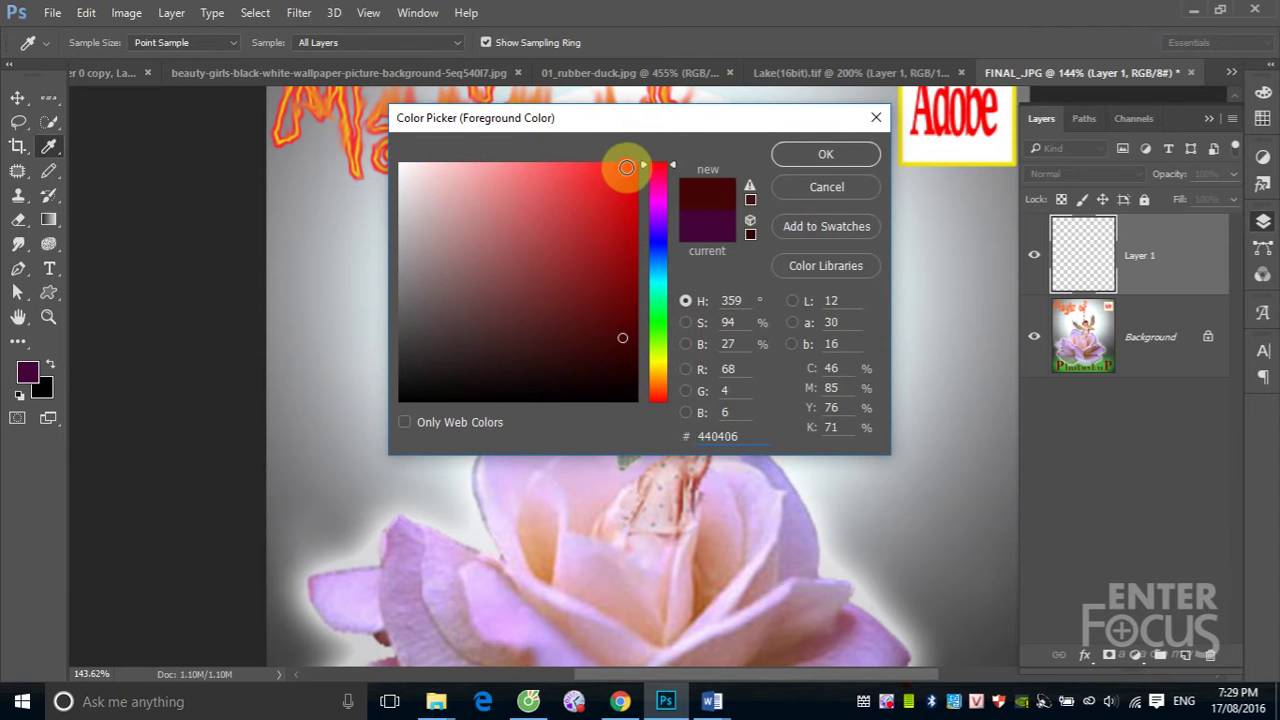
{"action": "left_click", "coordinate": [626, 167]}
{"action": "left_click", "coordinate": [782, 154]}
{"action": "left_click_drag", "start_coordinate": [630, 335], "coordinate": [435, 356]}
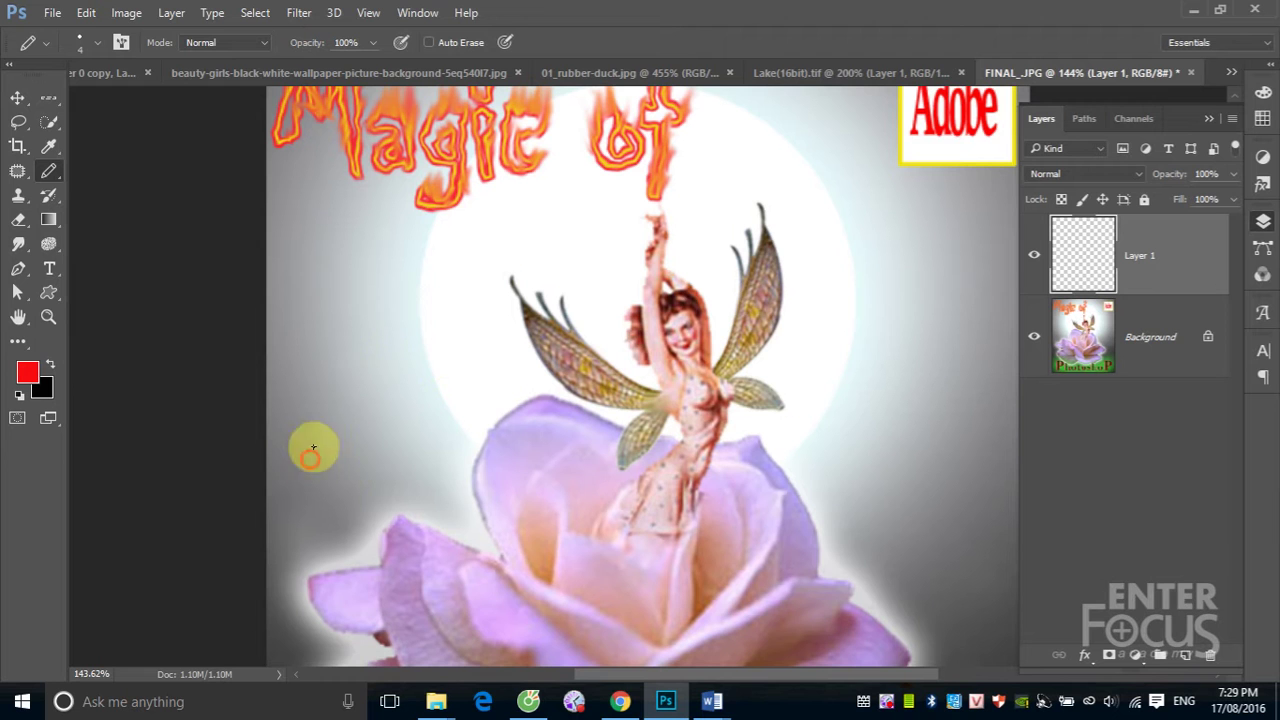
- Draw a red freehand M outline left of the fairy and browse the blend modes
{"action": "mouse_move", "coordinate": [309, 458]}
{"action": "left_mouse_down"}
{"action": "mouse_move", "coordinate": [384, 329]}
{"action": "mouse_move", "coordinate": [455, 447]}
{"action": "mouse_move", "coordinate": [311, 461]}
{"action": "left_mouse_up"}
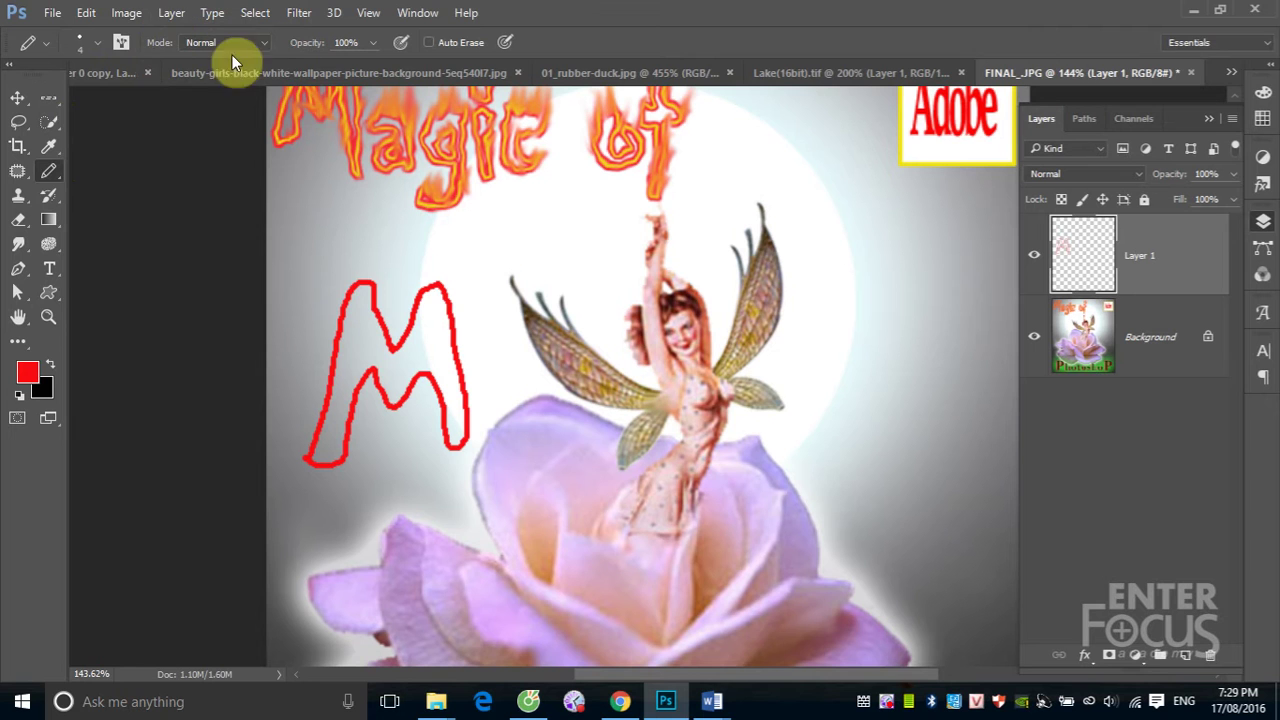
{"action": "left_click", "coordinate": [258, 43]}
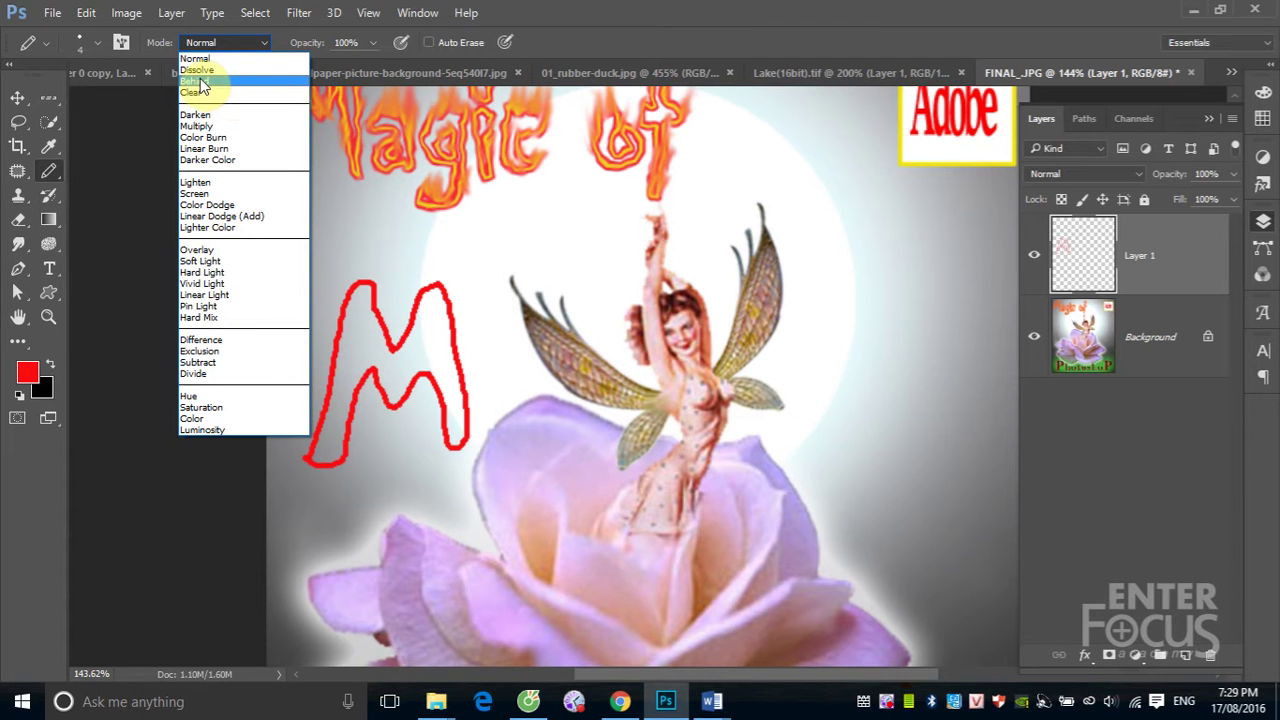
- Set pencil mode to Behind and colour to yellow-green d6fa0c, then fill the M's left leg
{"action": "left_click", "coordinate": [200, 85]}
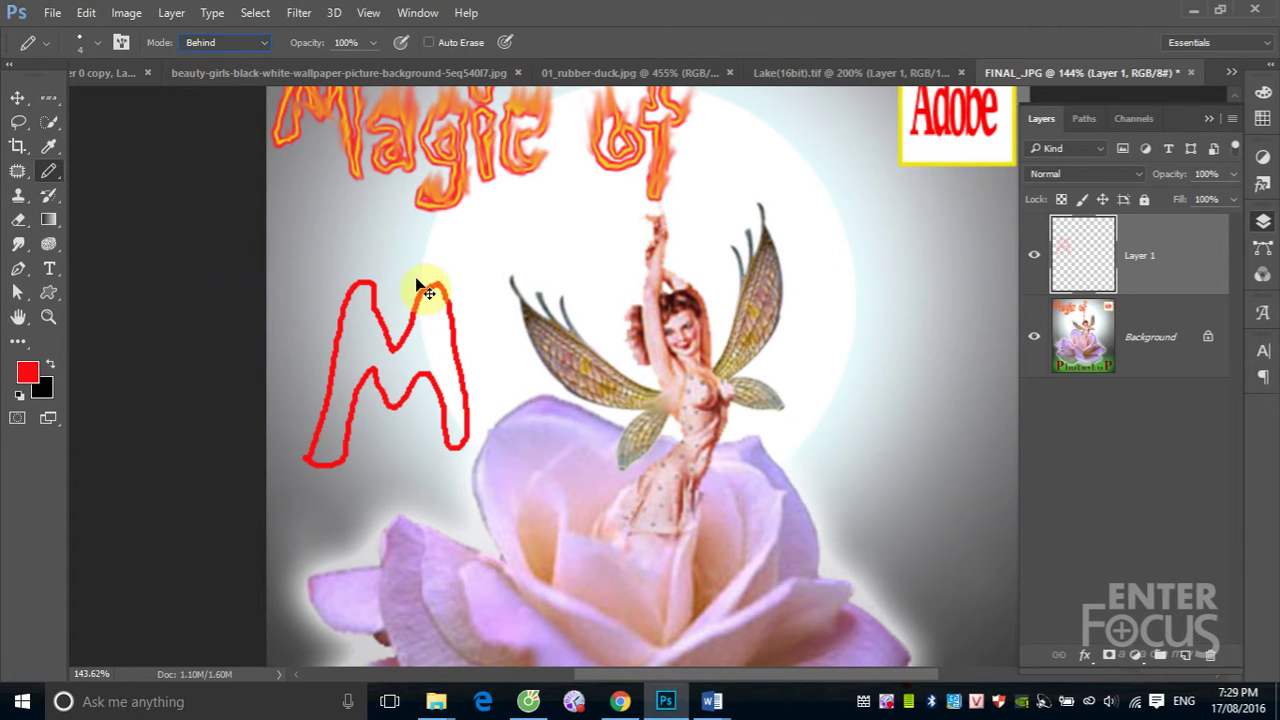
{"action": "scroll", "coordinate": [257, 390], "scroll_direction": "up", "scroll_amount": 5}
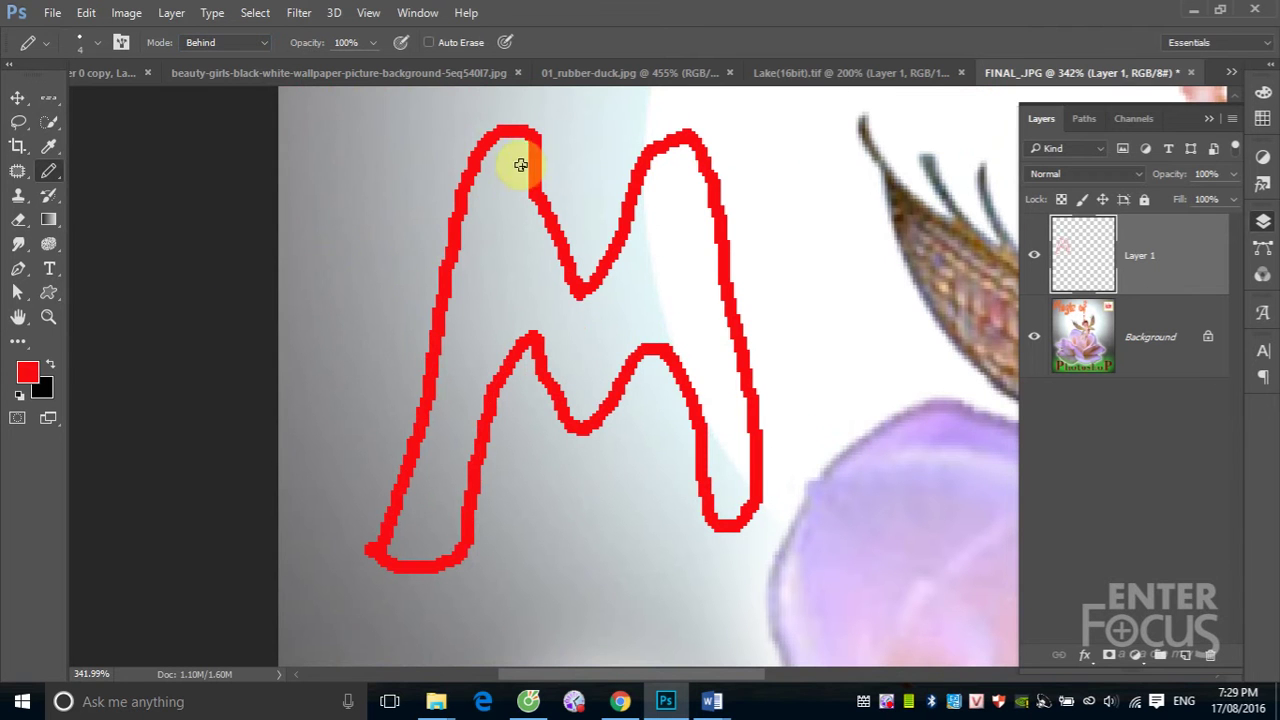
{"action": "left_click", "coordinate": [27, 372]}
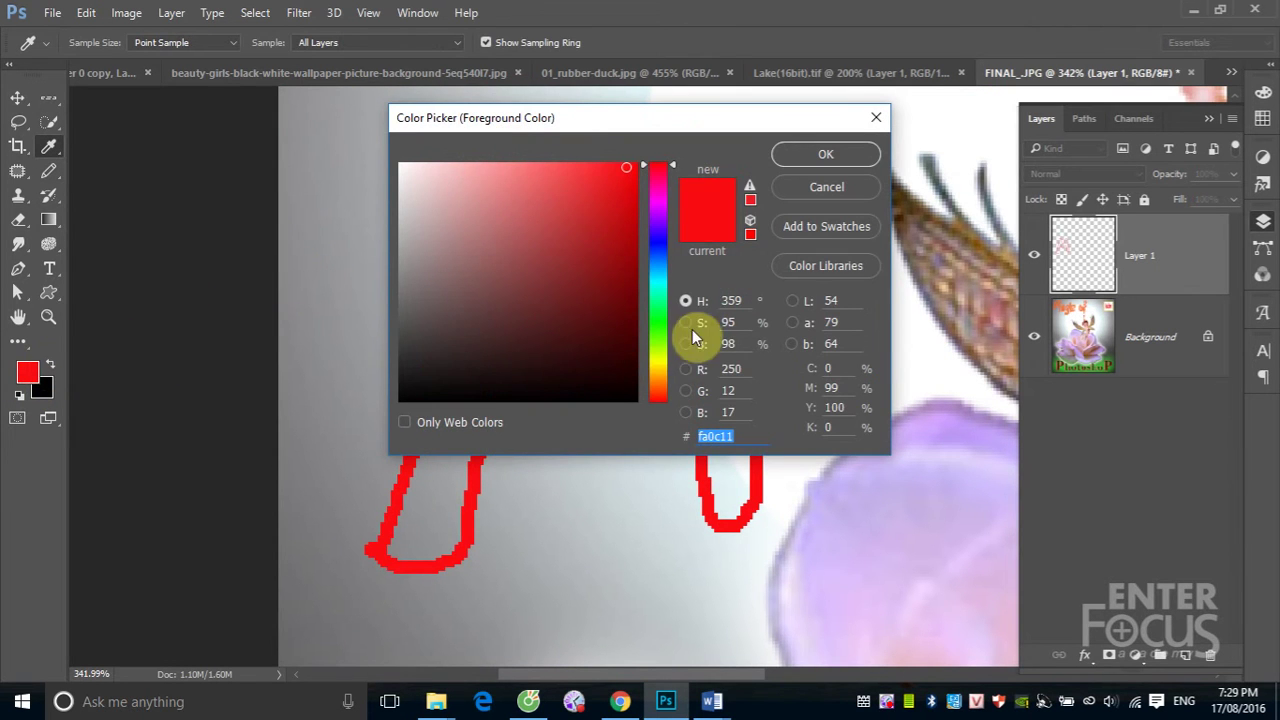
{"action": "left_click", "coordinate": [661, 356]}
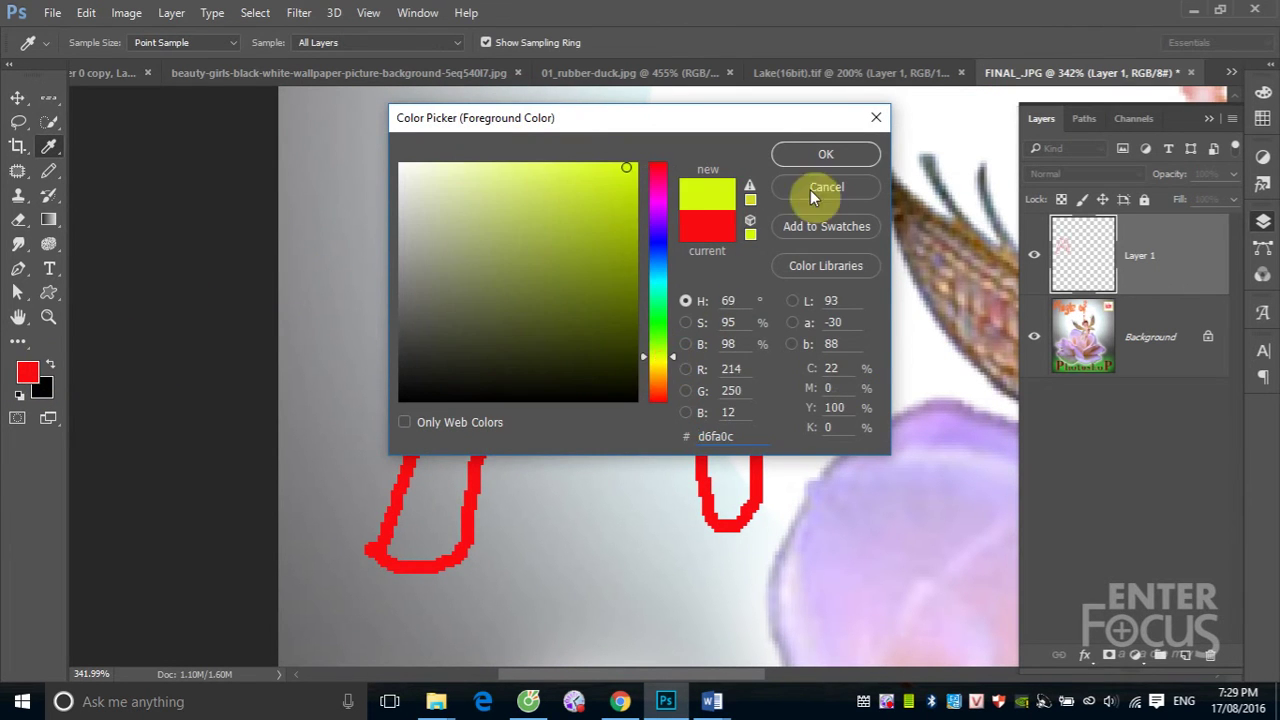
{"action": "left_click", "coordinate": [805, 157]}
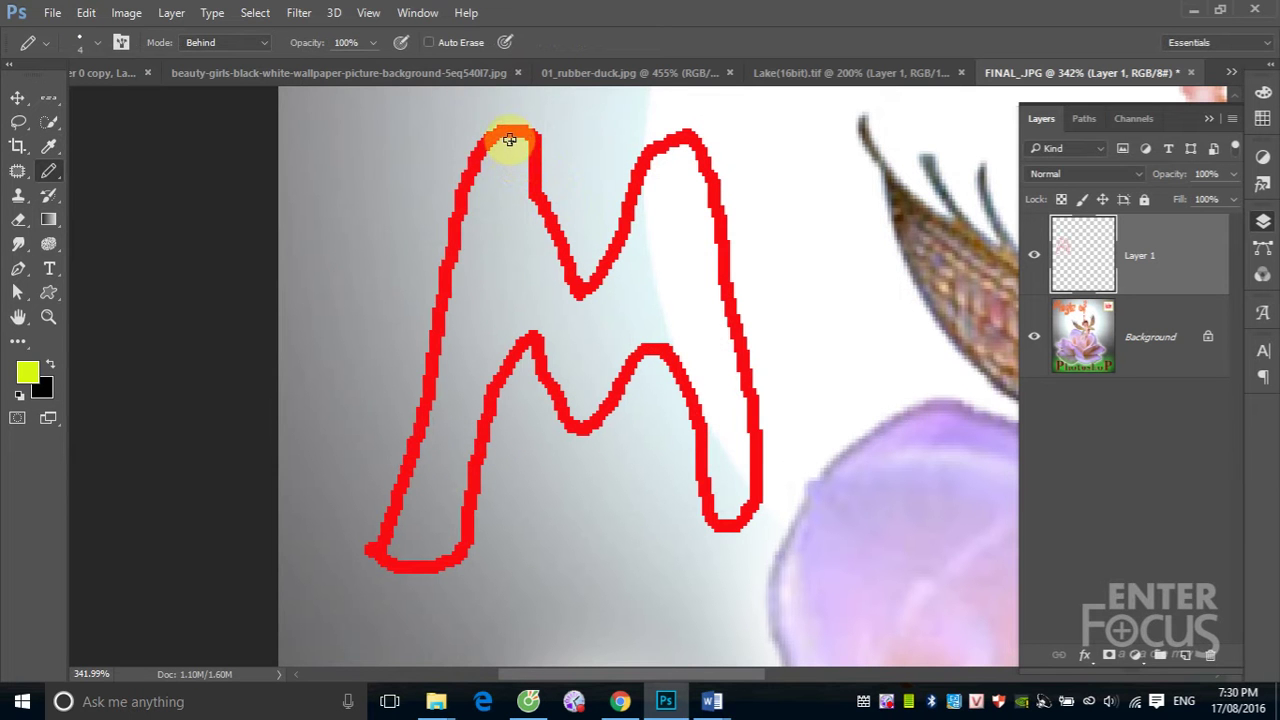
{"action": "mouse_move", "coordinate": [494, 152]}
{"action": "left_mouse_down"}
{"action": "mouse_move", "coordinate": [434, 420]}
{"action": "mouse_move", "coordinate": [388, 548]}
{"action": "left_mouse_up"}
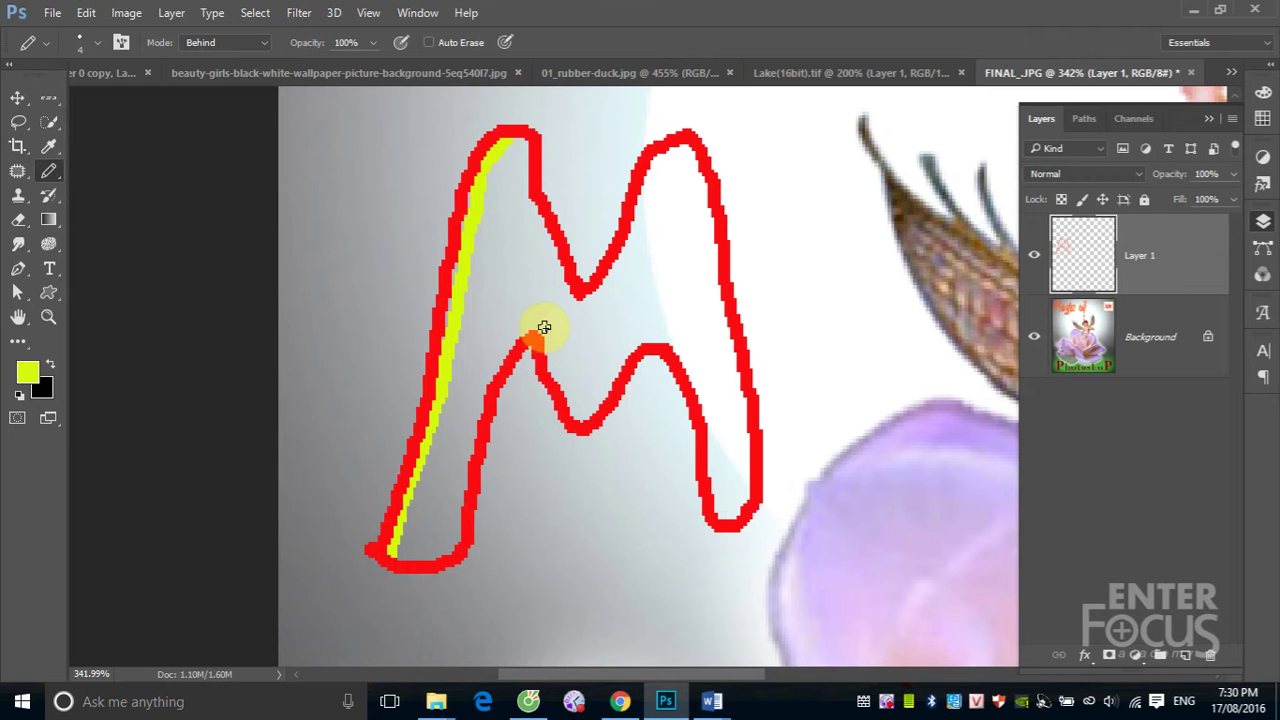
- Draw yellow-green pencil strokes behind the red M along its left leg, inner diagonal, right hump and right peak
{"action": "mouse_move", "coordinate": [544, 330]}
{"action": "left_mouse_down"}
{"action": "mouse_move", "coordinate": [571, 409]}
{"action": "mouse_move", "coordinate": [663, 346]}
{"action": "mouse_move", "coordinate": [697, 384]}
{"action": "mouse_move", "coordinate": [720, 528]}
{"action": "left_mouse_up"}
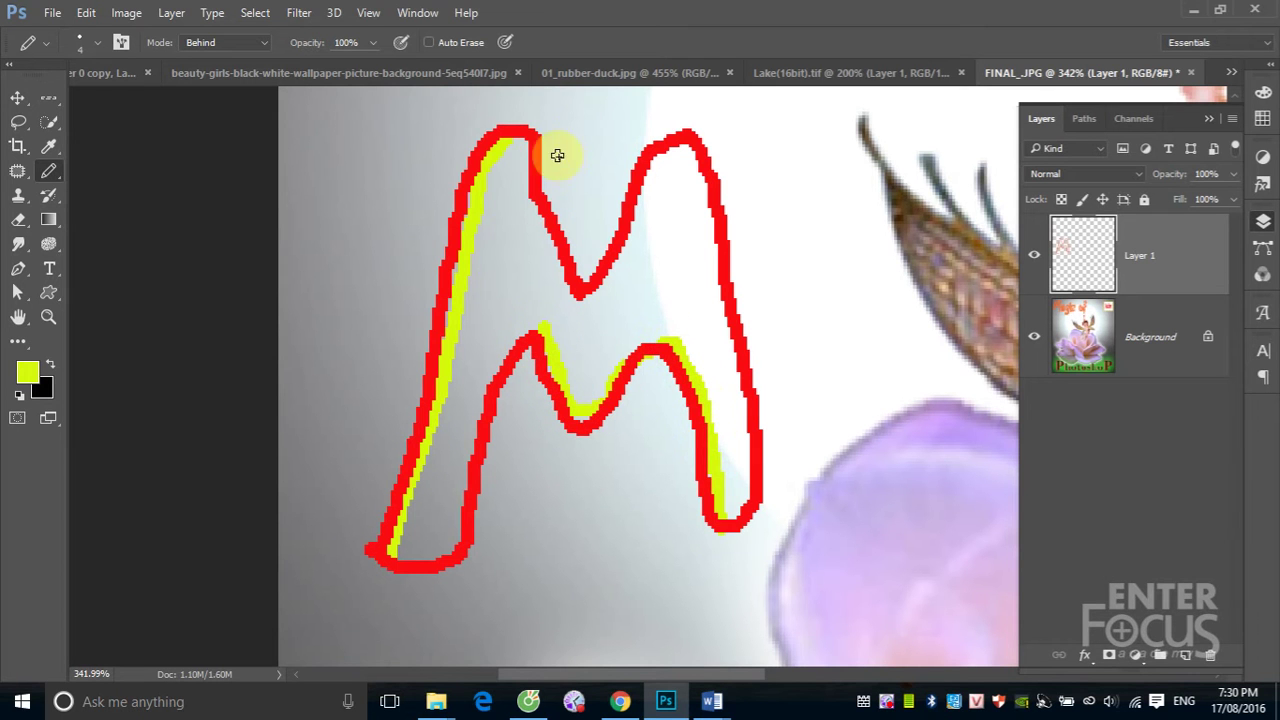
{"action": "left_click_drag", "start_coordinate": [538, 127], "coordinate": [574, 249]}
{"action": "mouse_move", "coordinate": [584, 274]}
{"action": "left_mouse_down"}
{"action": "mouse_move", "coordinate": [696, 163]}
{"action": "mouse_move", "coordinate": [757, 429]}
{"action": "mouse_move", "coordinate": [757, 514]}
{"action": "mouse_move", "coordinate": [740, 525]}
{"action": "left_mouse_up"}
{"action": "mouse_move", "coordinate": [506, 378]}
{"action": "left_mouse_down"}
{"action": "mouse_move", "coordinate": [477, 517]}
{"action": "mouse_move", "coordinate": [429, 580]}
{"action": "mouse_move", "coordinate": [381, 567]}
{"action": "mouse_move", "coordinate": [490, 143]}
{"action": "mouse_move", "coordinate": [423, 280]}
{"action": "mouse_move", "coordinate": [371, 524]}
{"action": "left_mouse_up"}
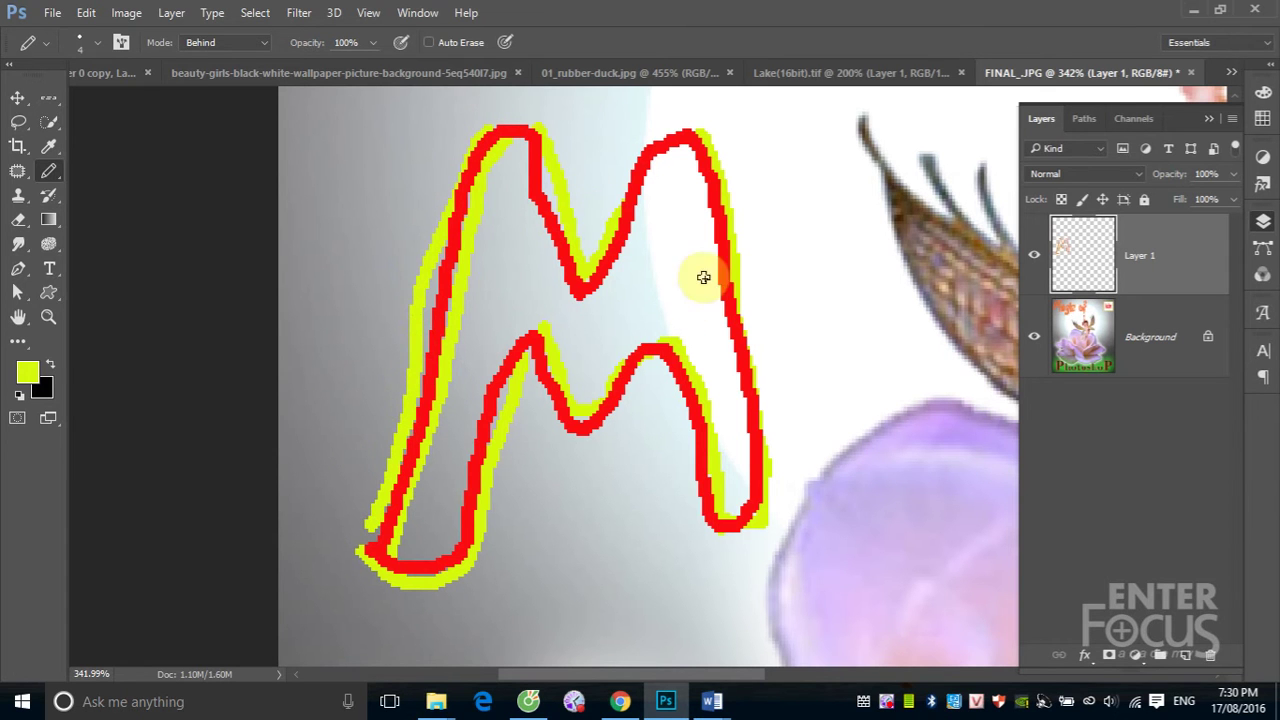
{"action": "left_click_drag", "start_coordinate": [671, 158], "coordinate": [683, 130]}
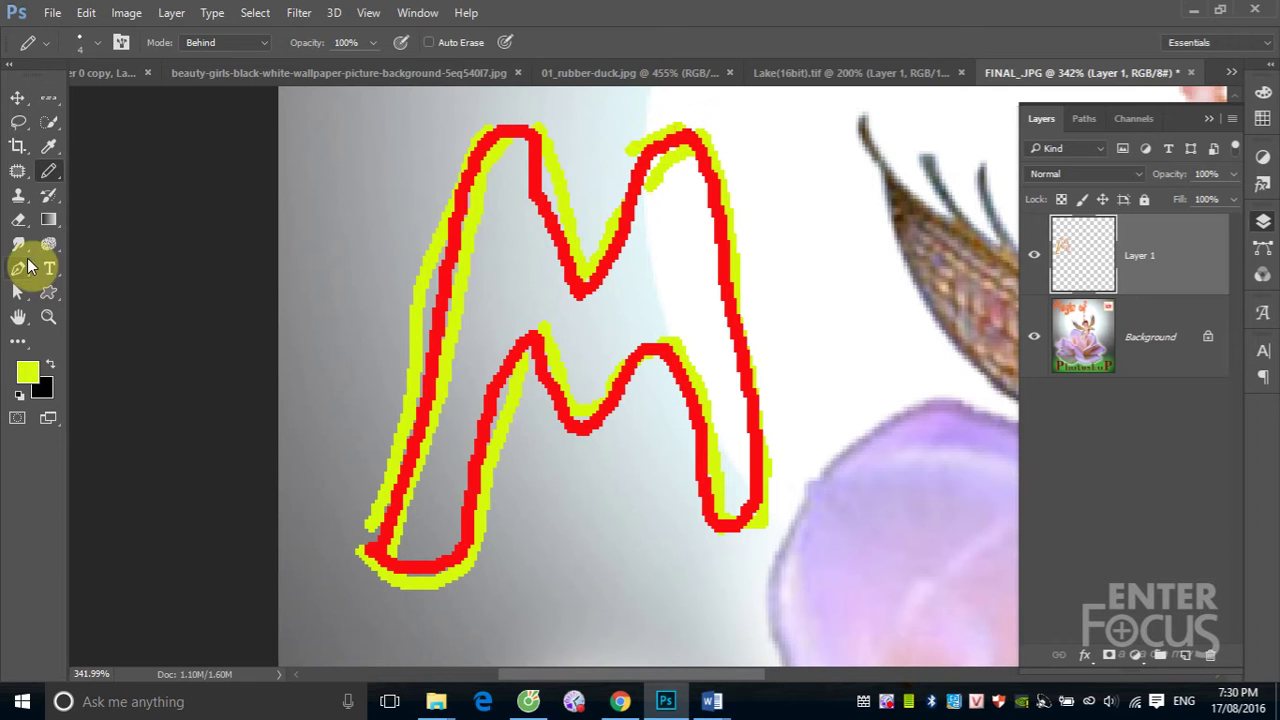
- With the Smudge tool at 100% strength, smear the M's left peak upward into a faint flame
{"action": "left_click", "coordinate": [18, 245]}
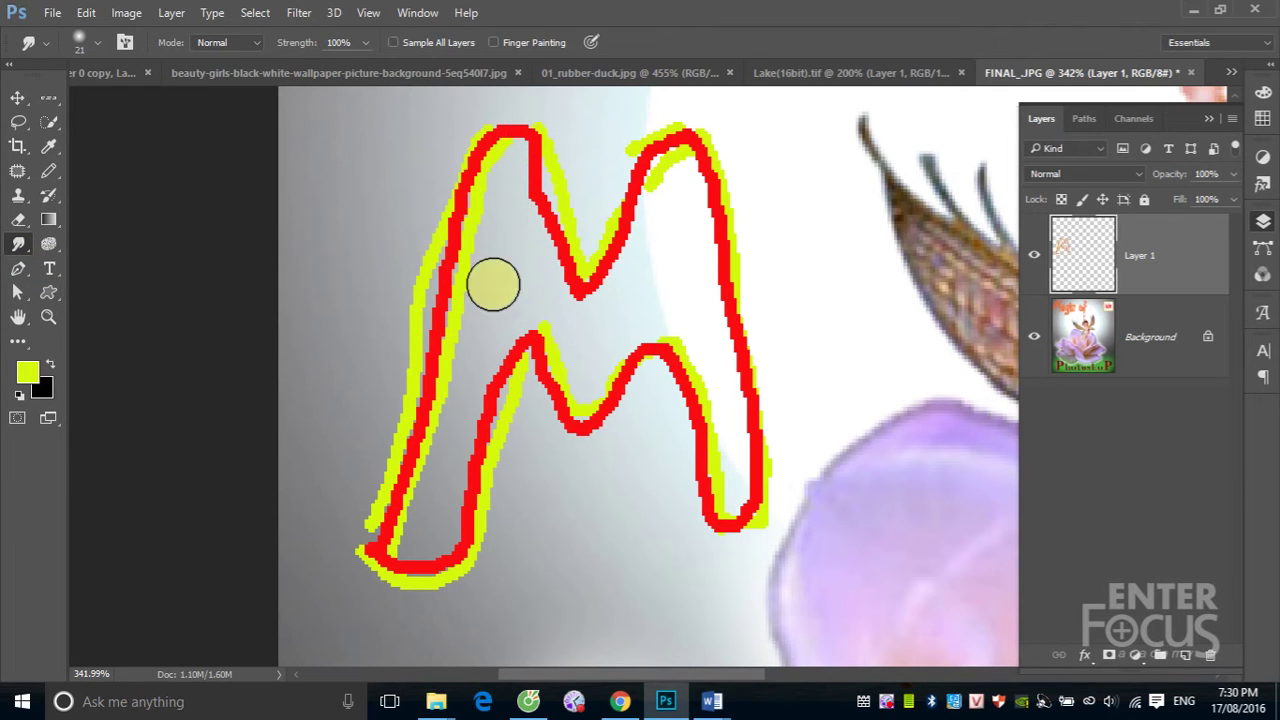
{"action": "left_click_drag", "start_coordinate": [501, 223], "coordinate": [460, 323]}
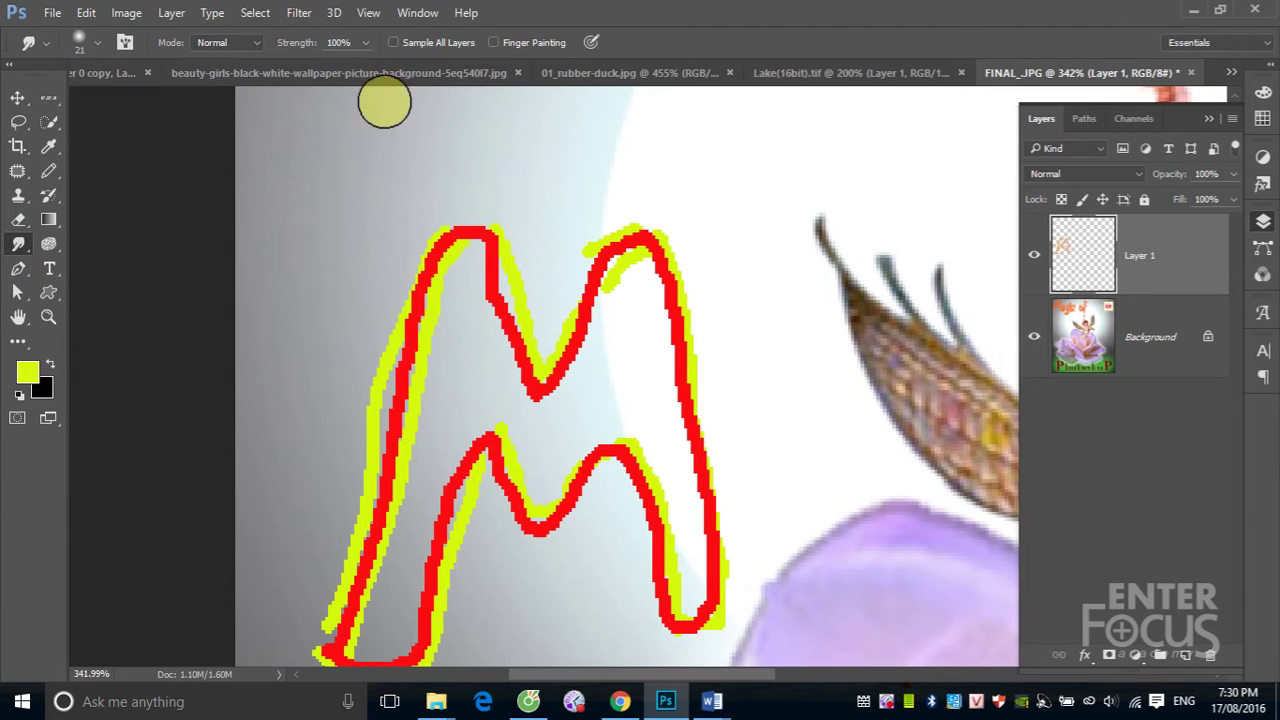
{"action": "left_click", "coordinate": [366, 42]}
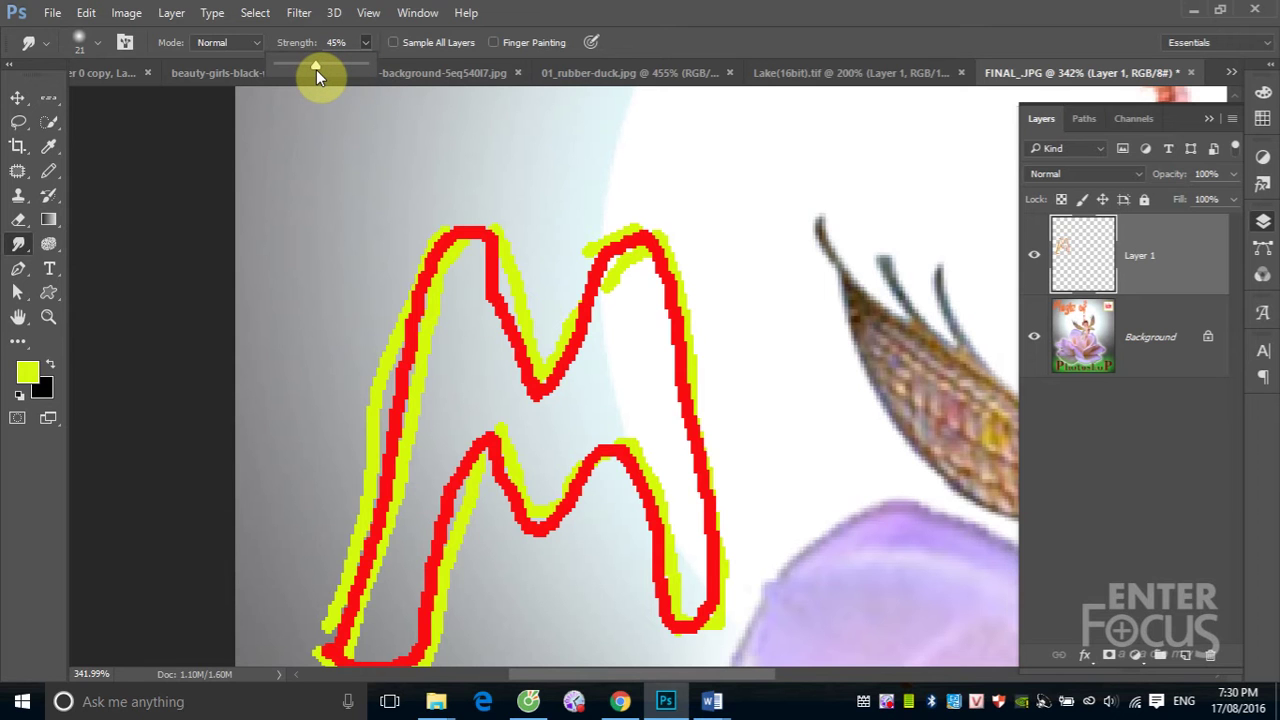
{"action": "left_click", "coordinate": [316, 69]}
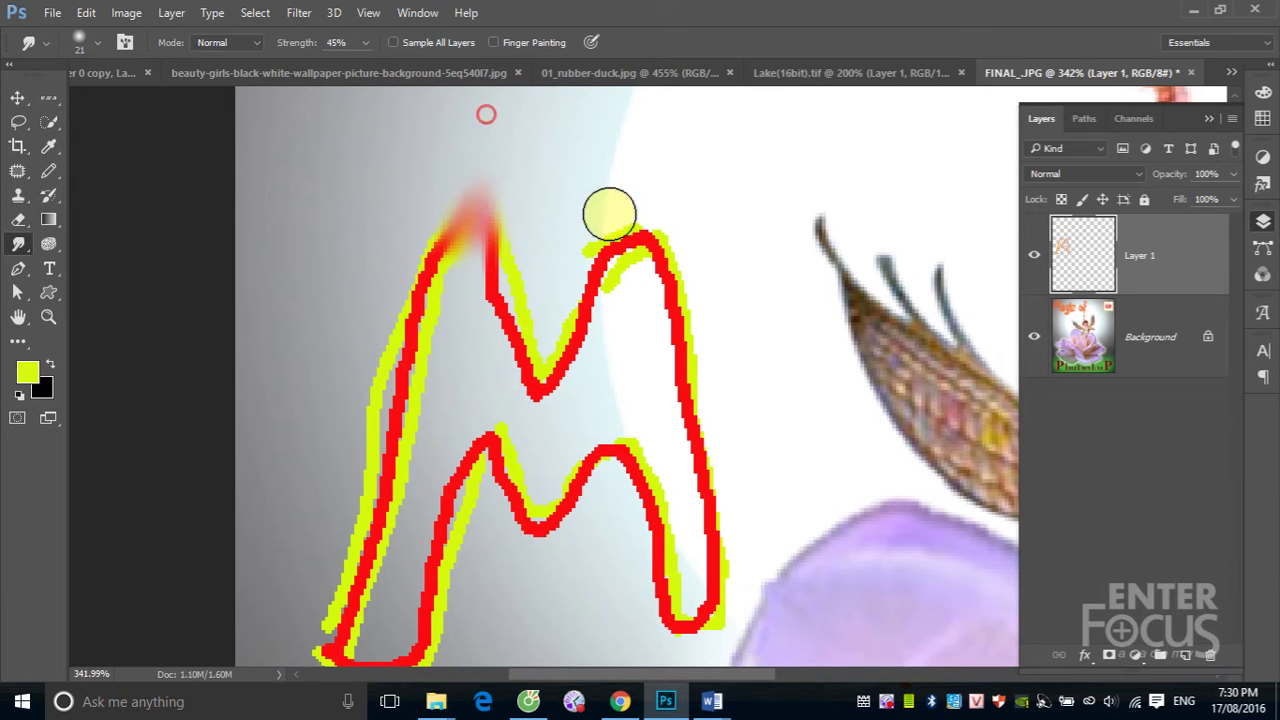
{"action": "left_click_drag", "start_coordinate": [490, 241], "coordinate": [476, 377]}
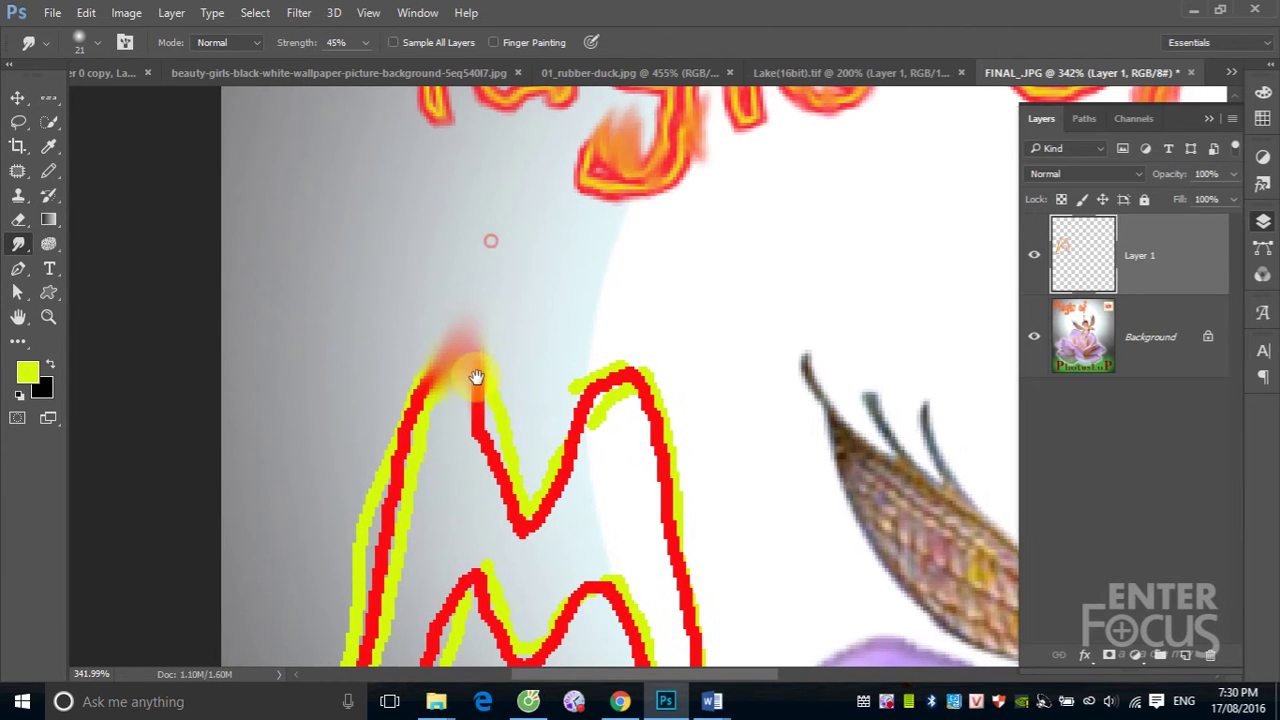
{"action": "left_click", "coordinate": [367, 43]}
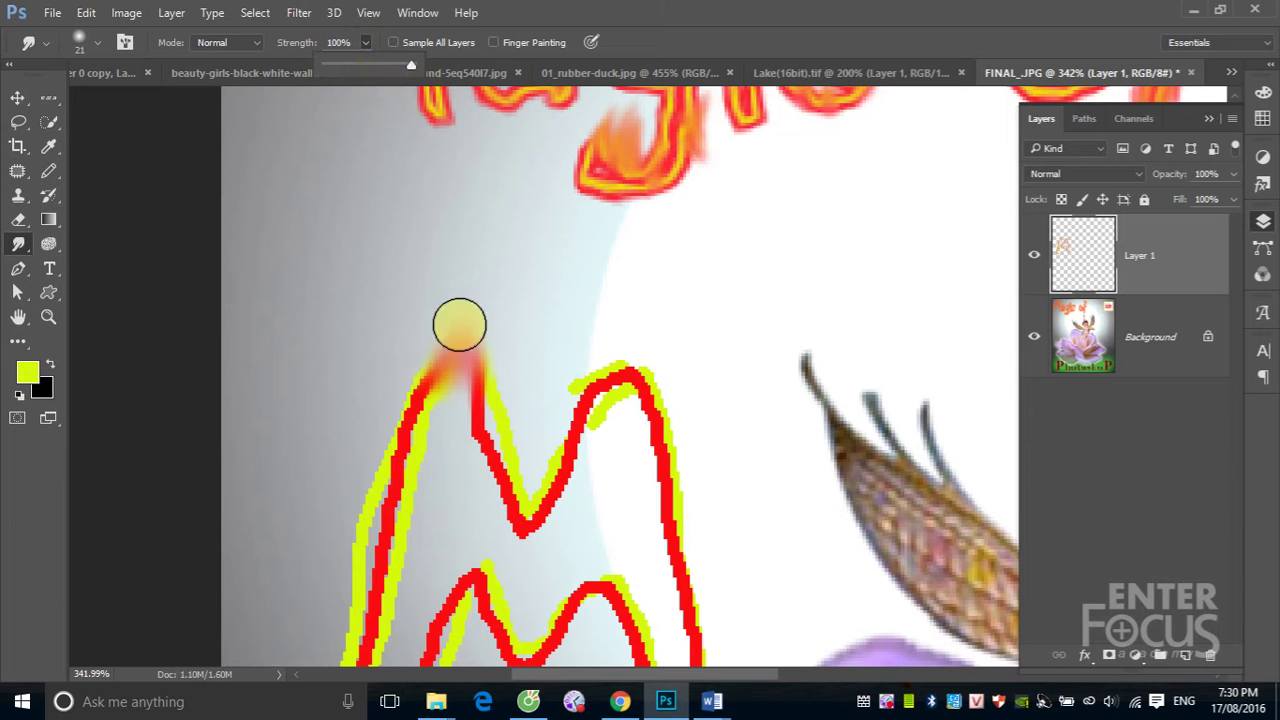
{"action": "mouse_move", "coordinate": [459, 325]}
{"action": "left_mouse_down"}
{"action": "mouse_move", "coordinate": [457, 363]}
{"action": "mouse_move", "coordinate": [449, 257]}
{"action": "mouse_move", "coordinate": [466, 217]}
{"action": "mouse_move", "coordinate": [446, 369]}
{"action": "mouse_move", "coordinate": [469, 363]}
{"action": "mouse_move", "coordinate": [460, 257]}
{"action": "mouse_move", "coordinate": [540, 294]}
{"action": "mouse_move", "coordinate": [491, 323]}
{"action": "mouse_move", "coordinate": [463, 375]}
{"action": "mouse_move", "coordinate": [460, 220]}
{"action": "mouse_move", "coordinate": [466, 317]}
{"action": "mouse_move", "coordinate": [420, 246]}
{"action": "mouse_move", "coordinate": [408, 380]}
{"action": "left_mouse_up"}
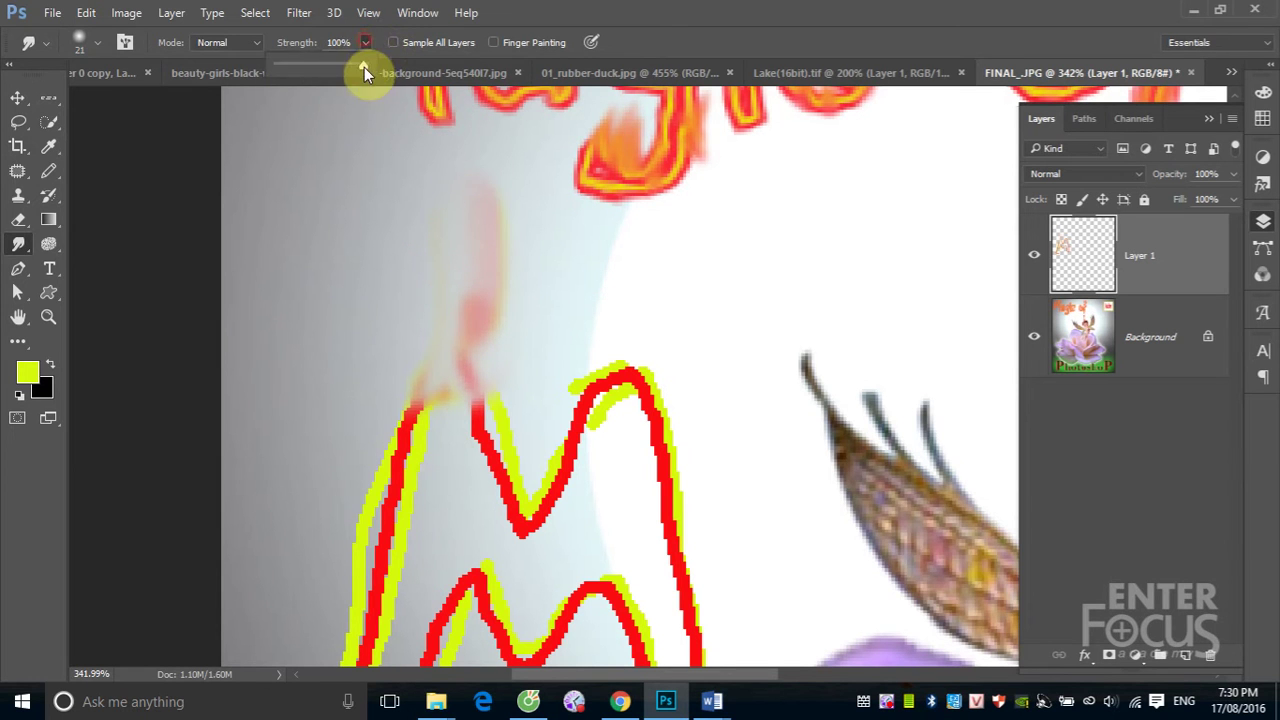
- At 60% smudge strength, smear the left and right stroke tops into faint orange flames
{"action": "left_click", "coordinate": [414, 420]}
{"action": "mouse_move", "coordinate": [414, 420]}
{"action": "left_mouse_down"}
{"action": "mouse_move", "coordinate": [400, 377]}
{"action": "mouse_move", "coordinate": [411, 289]}
{"action": "mouse_move", "coordinate": [434, 386]}
{"action": "mouse_move", "coordinate": [449, 363]}
{"action": "mouse_move", "coordinate": [497, 429]}
{"action": "mouse_move", "coordinate": [537, 334]}
{"action": "left_mouse_up"}
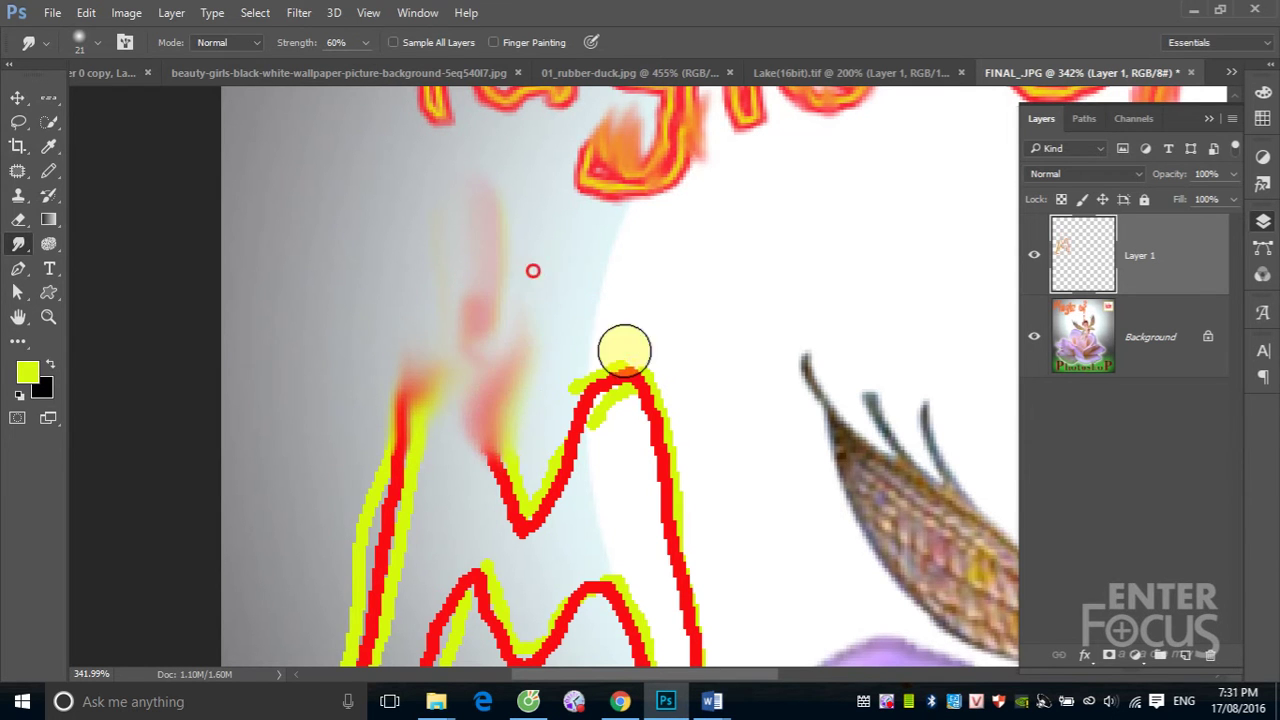
{"action": "mouse_move", "coordinate": [623, 349]}
{"action": "left_mouse_down"}
{"action": "mouse_move", "coordinate": [644, 376]}
{"action": "mouse_move", "coordinate": [617, 397]}
{"action": "mouse_move", "coordinate": [626, 331]}
{"action": "mouse_move", "coordinate": [603, 220]}
{"action": "left_mouse_up"}
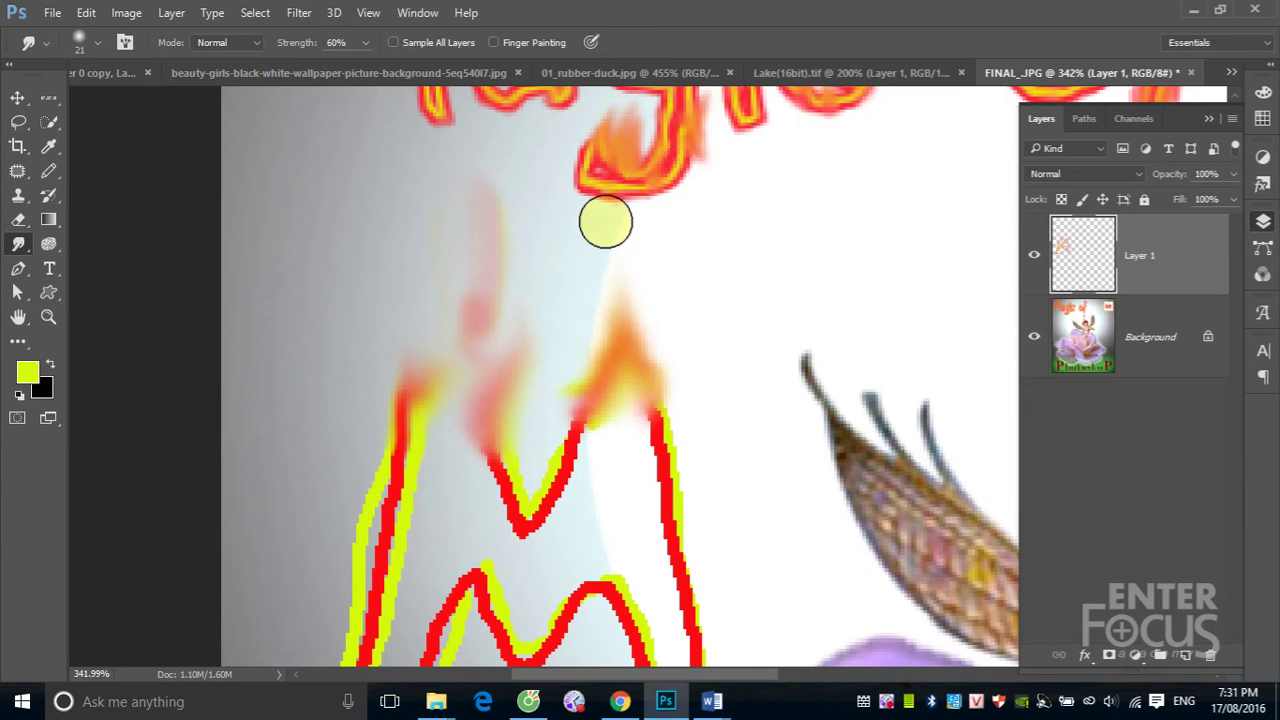
{"action": "mouse_move", "coordinate": [649, 380]}
{"action": "left_mouse_down"}
{"action": "mouse_move", "coordinate": [660, 451]}
{"action": "mouse_move", "coordinate": [674, 312]}
{"action": "left_mouse_up"}
{"action": "mouse_move", "coordinate": [671, 486]}
{"action": "left_mouse_down"}
{"action": "mouse_move", "coordinate": [669, 509]}
{"action": "mouse_move", "coordinate": [711, 429]}
{"action": "left_mouse_up"}
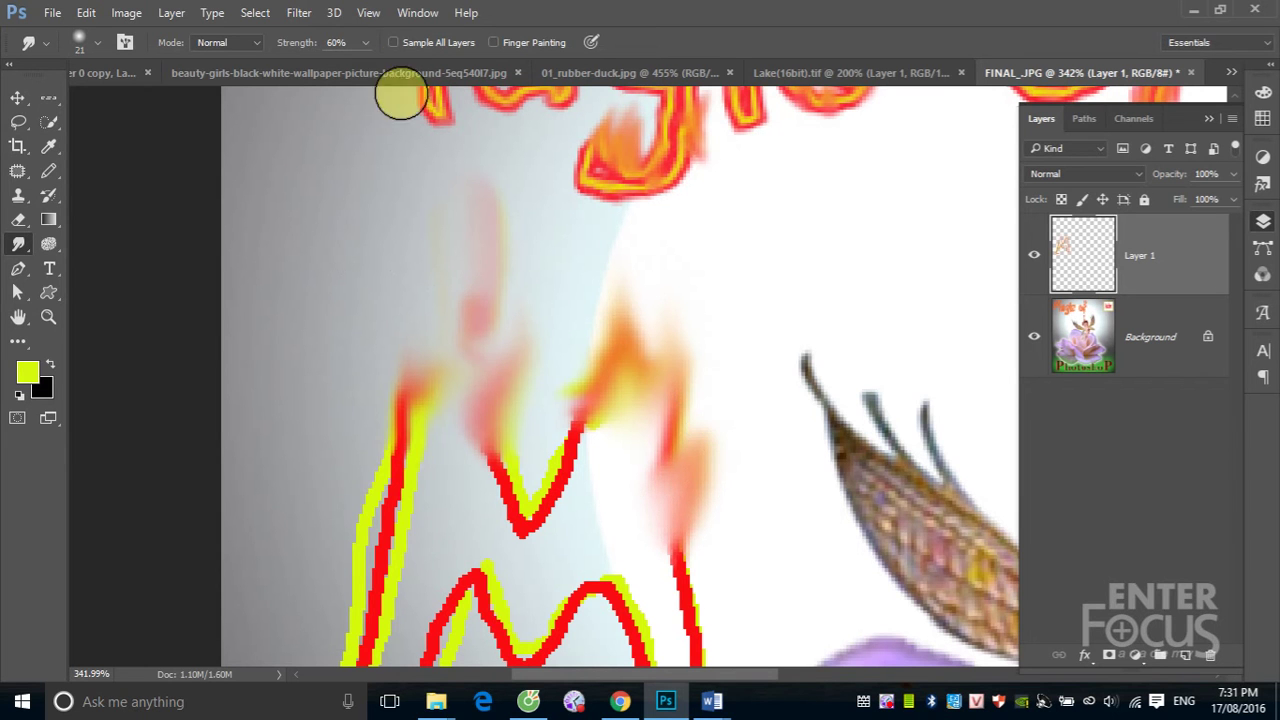
- Lower smudge strength to 29% and sweep the middle and right orange flames further upward
{"action": "left_click", "coordinate": [366, 42]}
{"action": "left_click_drag", "start_coordinate": [366, 64], "coordinate": [337, 64]}
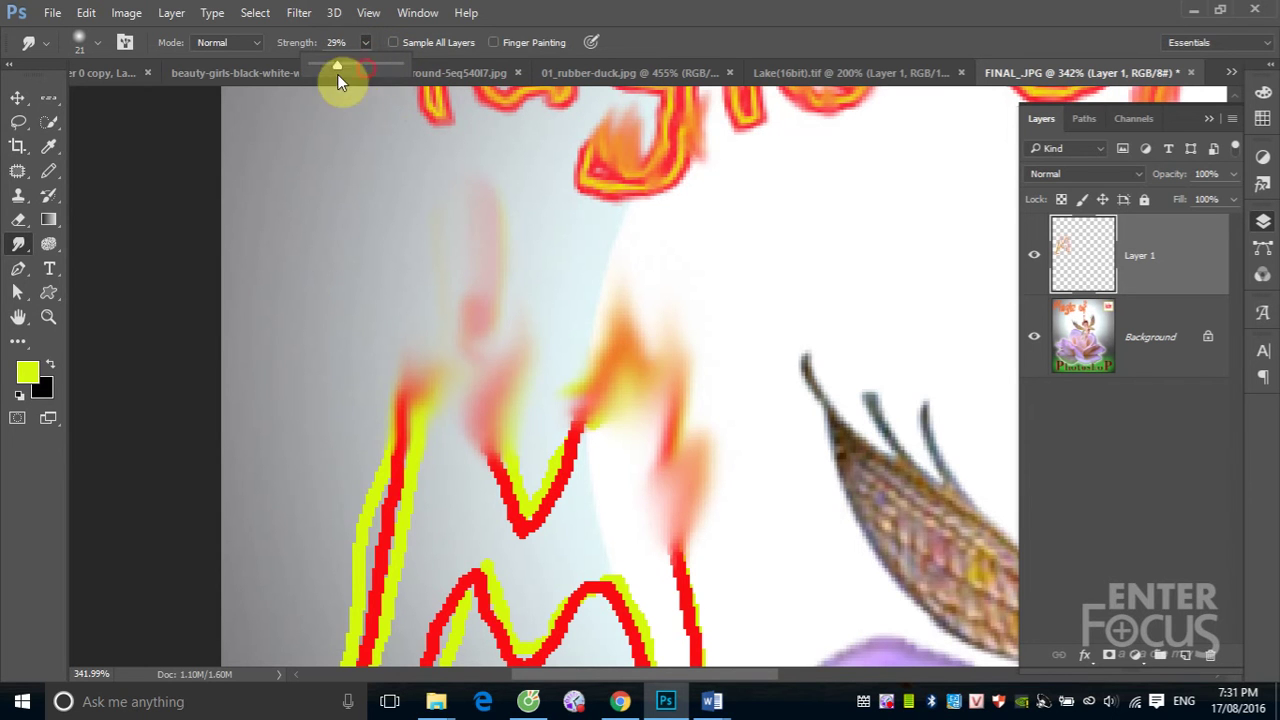
{"action": "left_click_drag", "start_coordinate": [549, 451], "coordinate": [549, 389]}
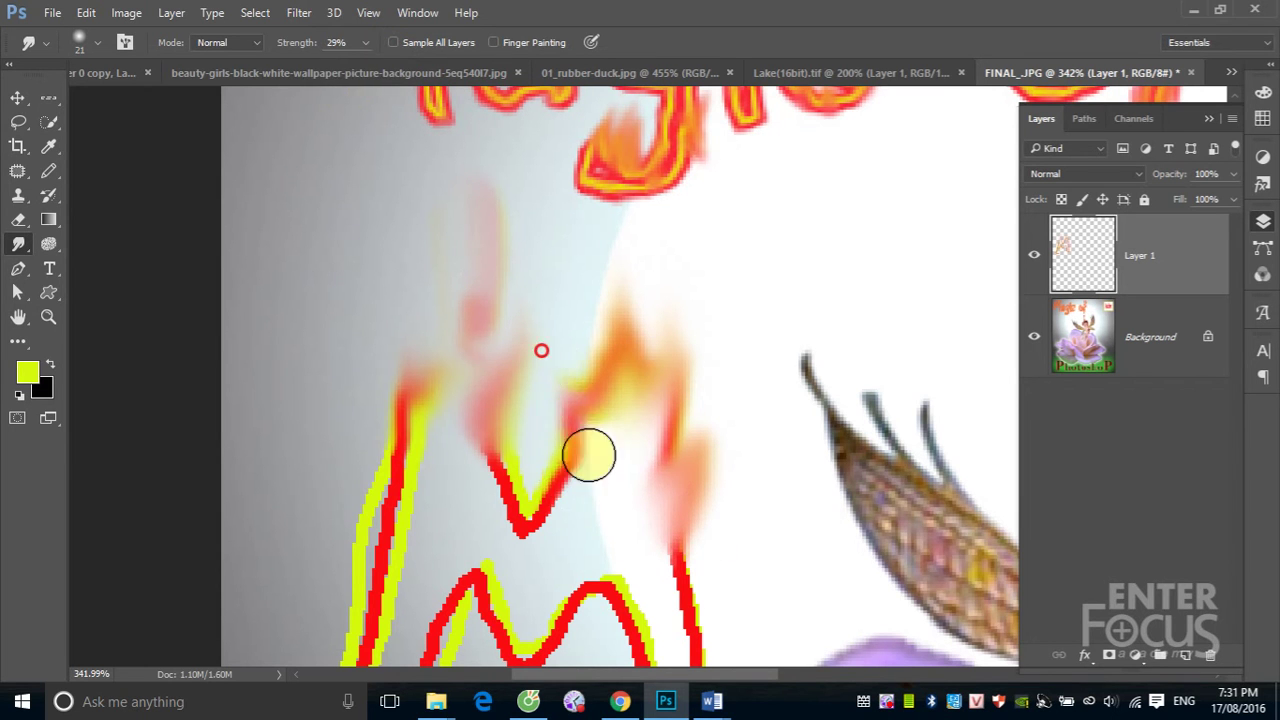
{"action": "left_click_drag", "start_coordinate": [551, 463], "coordinate": [526, 366]}
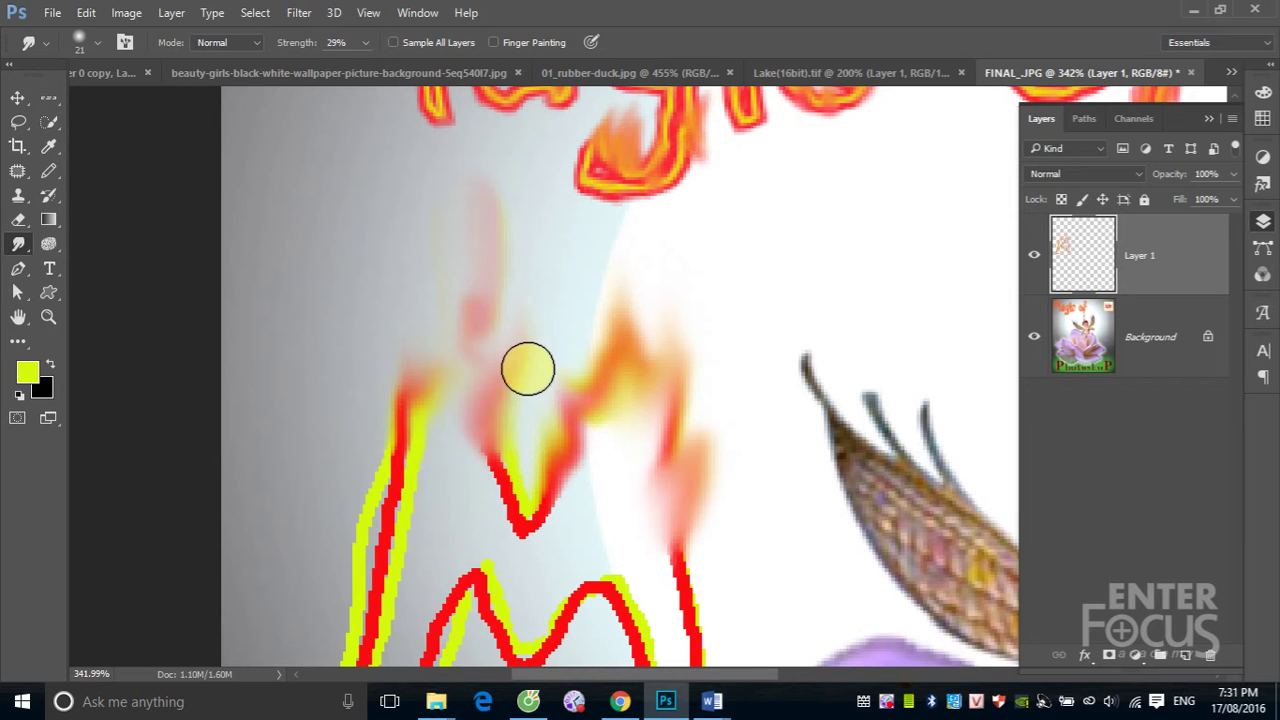
{"action": "left_click_drag", "start_coordinate": [603, 408], "coordinate": [609, 226]}
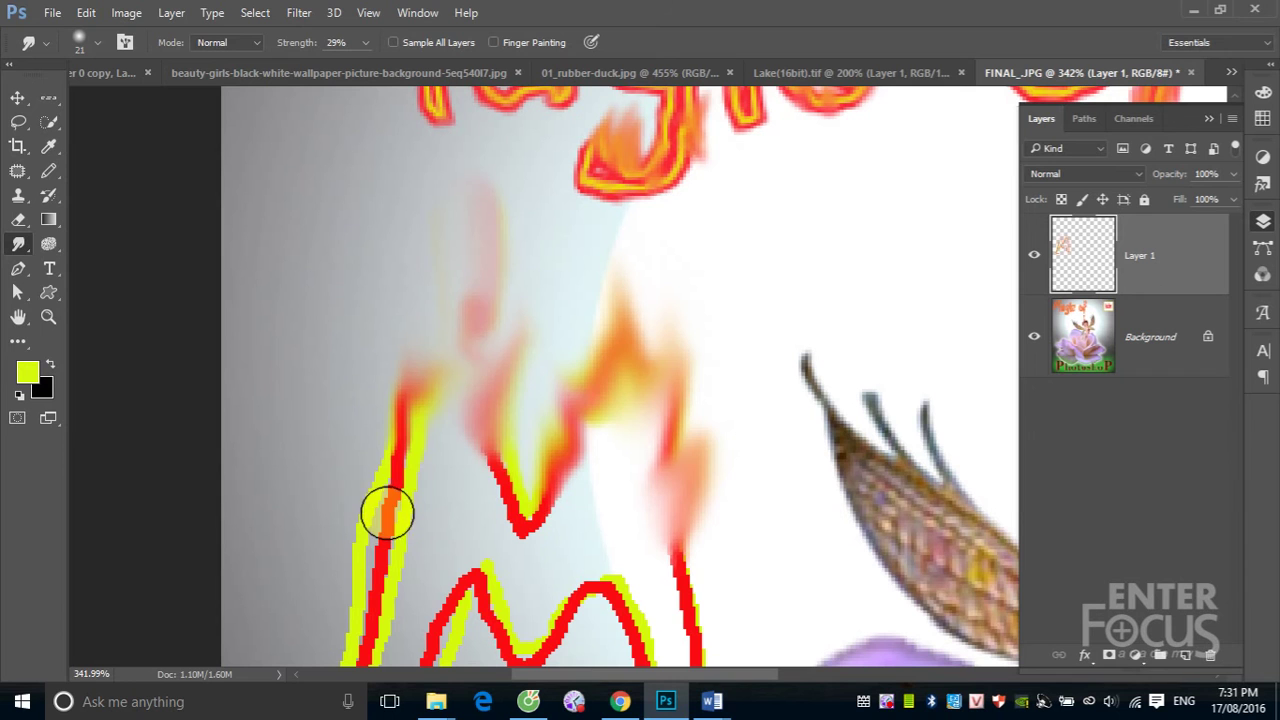
- Smudge the M's left outer stroke upward into an orange flame
{"action": "mouse_move", "coordinate": [383, 525]}
{"action": "left_mouse_down"}
{"action": "mouse_move", "coordinate": [388, 498]}
{"action": "mouse_move", "coordinate": [354, 446]}
{"action": "mouse_move", "coordinate": [344, 367]}
{"action": "left_mouse_up"}
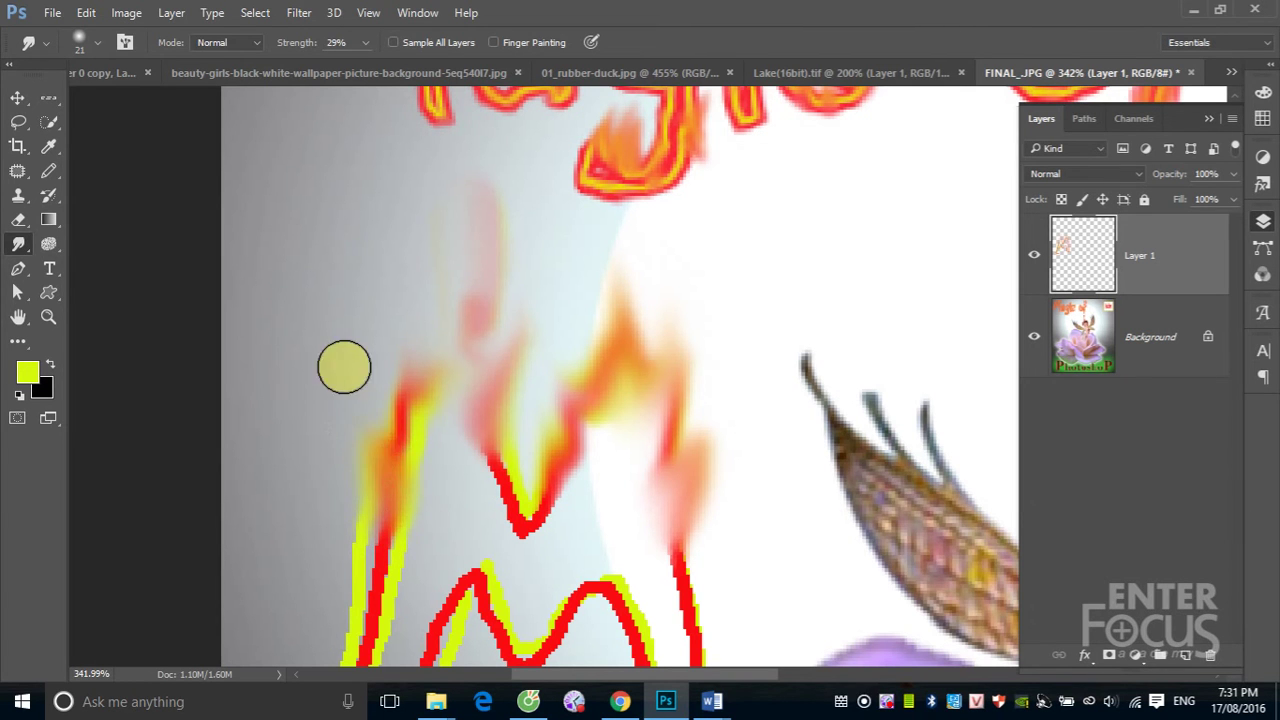
{"action": "left_click_drag", "start_coordinate": [383, 463], "coordinate": [357, 349]}
{"action": "left_click_drag", "start_coordinate": [386, 443], "coordinate": [344, 376]}
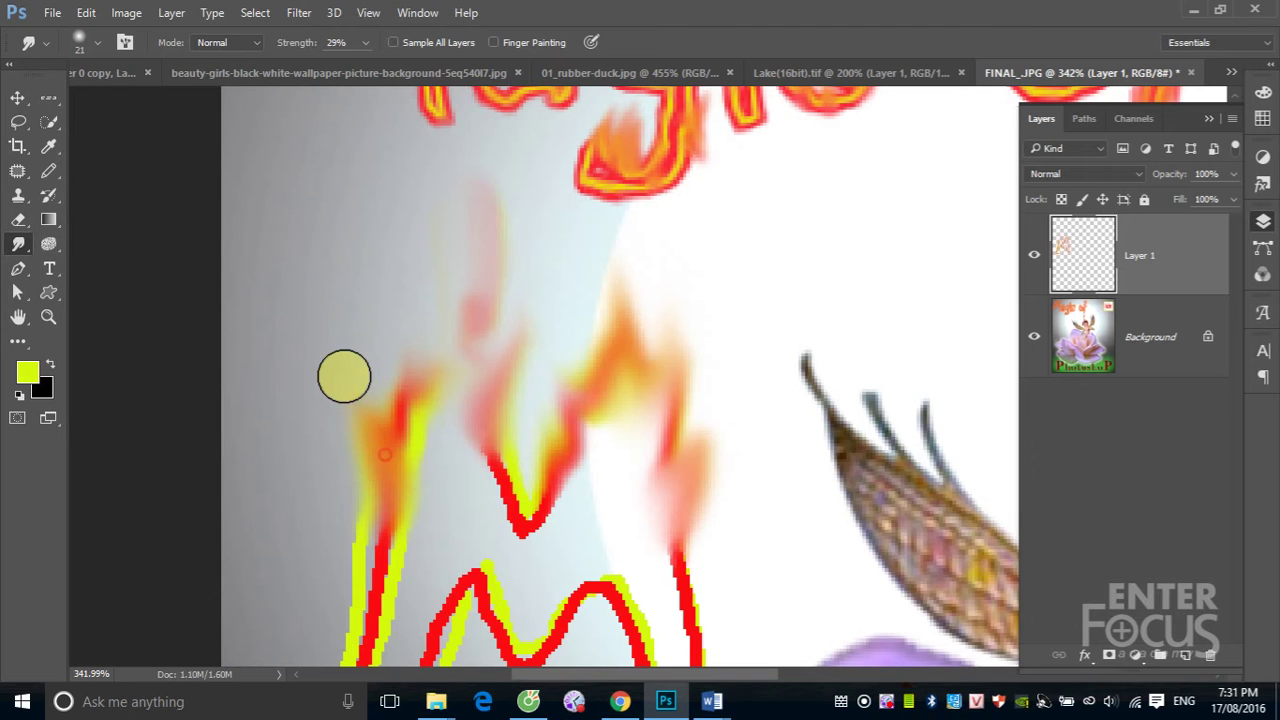
{"action": "left_click_drag", "start_coordinate": [394, 423], "coordinate": [411, 360]}
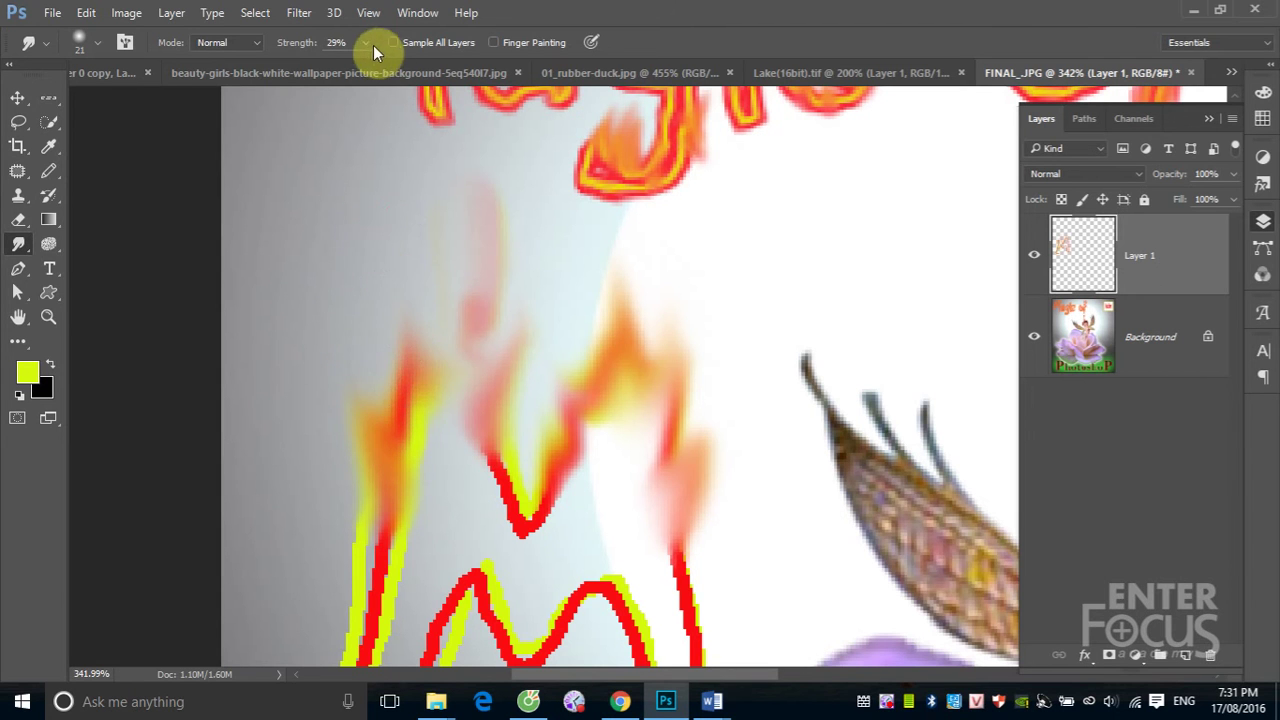
- At 49% smudge strength, stretch the left flame's colours higher and add a yellow line up the middle
{"action": "left_click_drag", "start_coordinate": [367, 67], "coordinate": [381, 67]}
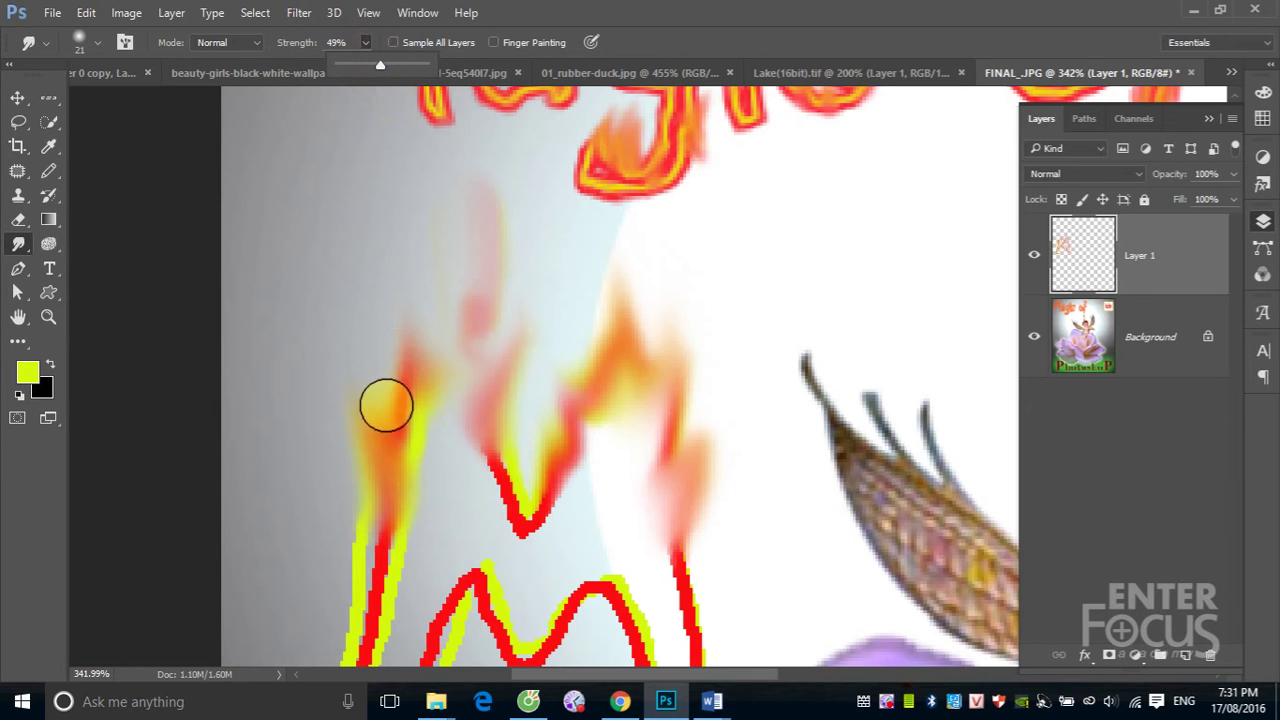
{"action": "left_click_drag", "start_coordinate": [386, 403], "coordinate": [410, 258]}
{"action": "left_click_drag", "start_coordinate": [423, 400], "coordinate": [471, 295]}
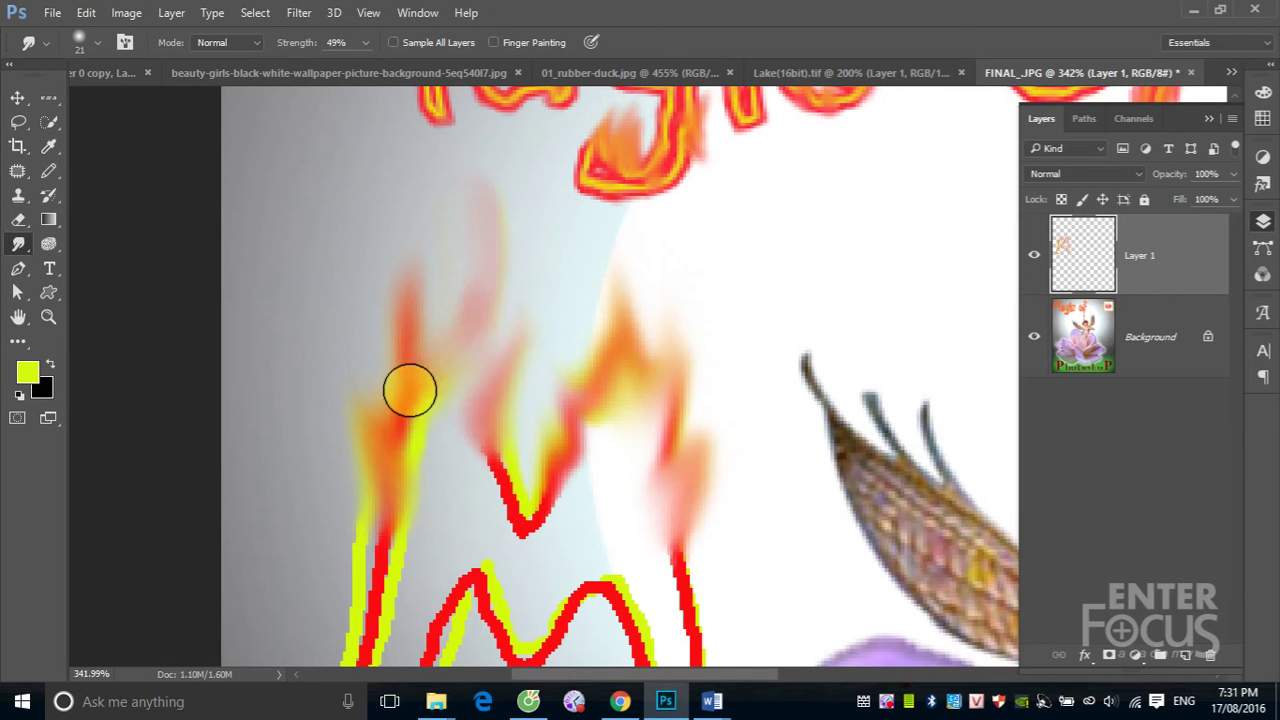
{"action": "mouse_move", "coordinate": [409, 386]}
{"action": "left_mouse_down"}
{"action": "mouse_move", "coordinate": [463, 343]}
{"action": "mouse_move", "coordinate": [486, 249]}
{"action": "left_mouse_up"}
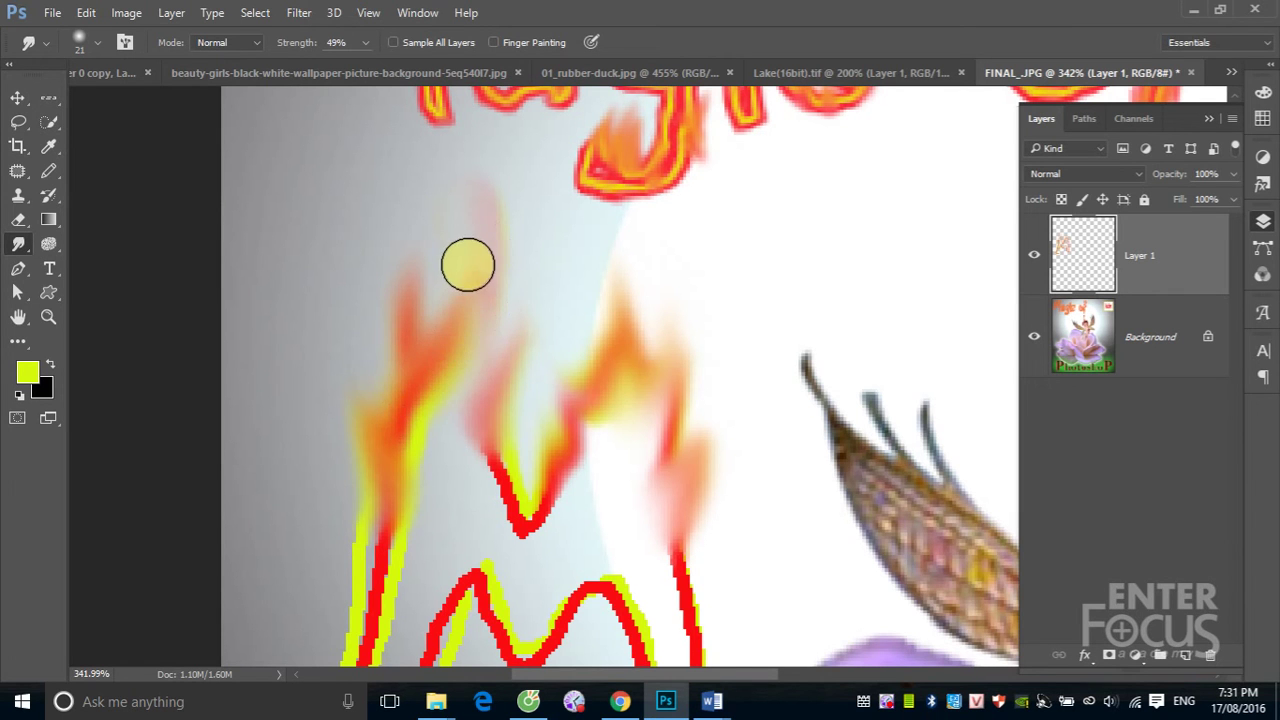
{"action": "mouse_move", "coordinate": [491, 451]}
{"action": "left_mouse_down"}
{"action": "mouse_move", "coordinate": [466, 369]}
{"action": "mouse_move", "coordinate": [480, 257]}
{"action": "left_mouse_up"}
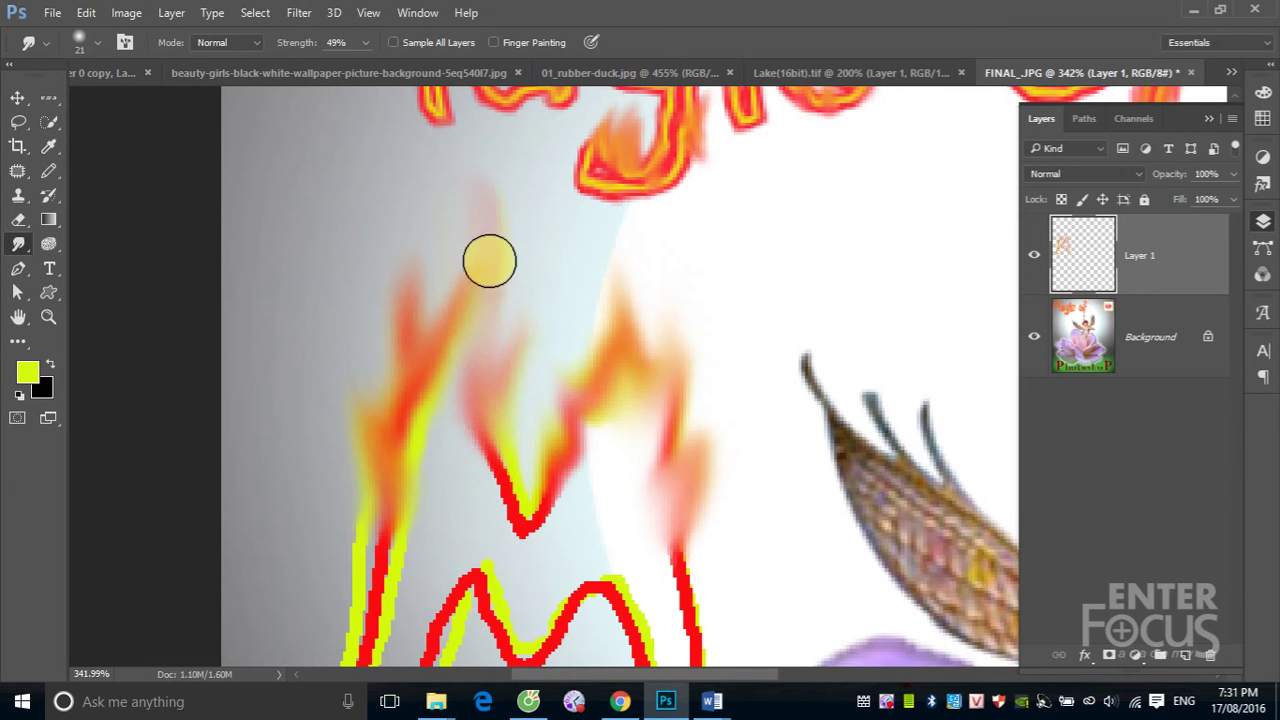
{"action": "left_click_drag", "start_coordinate": [476, 342], "coordinate": [480, 434]}
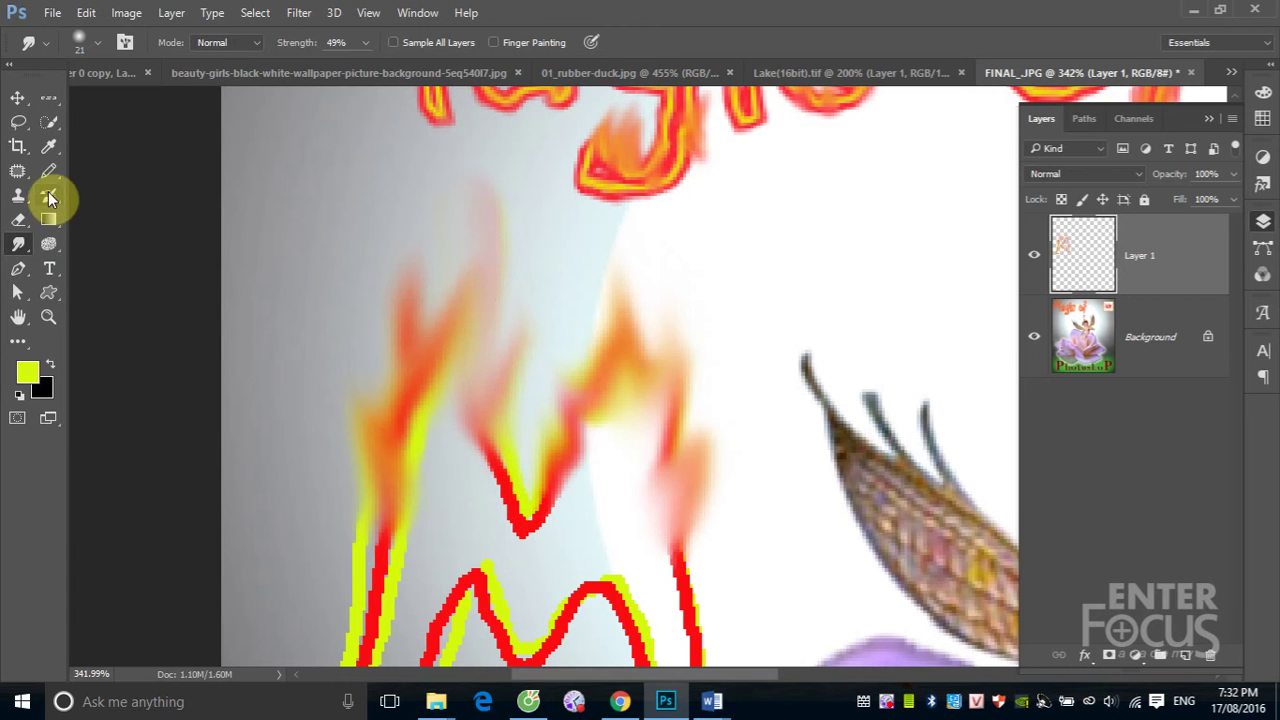
{"action": "left_click_drag", "start_coordinate": [480, 317], "coordinate": [486, 395]}
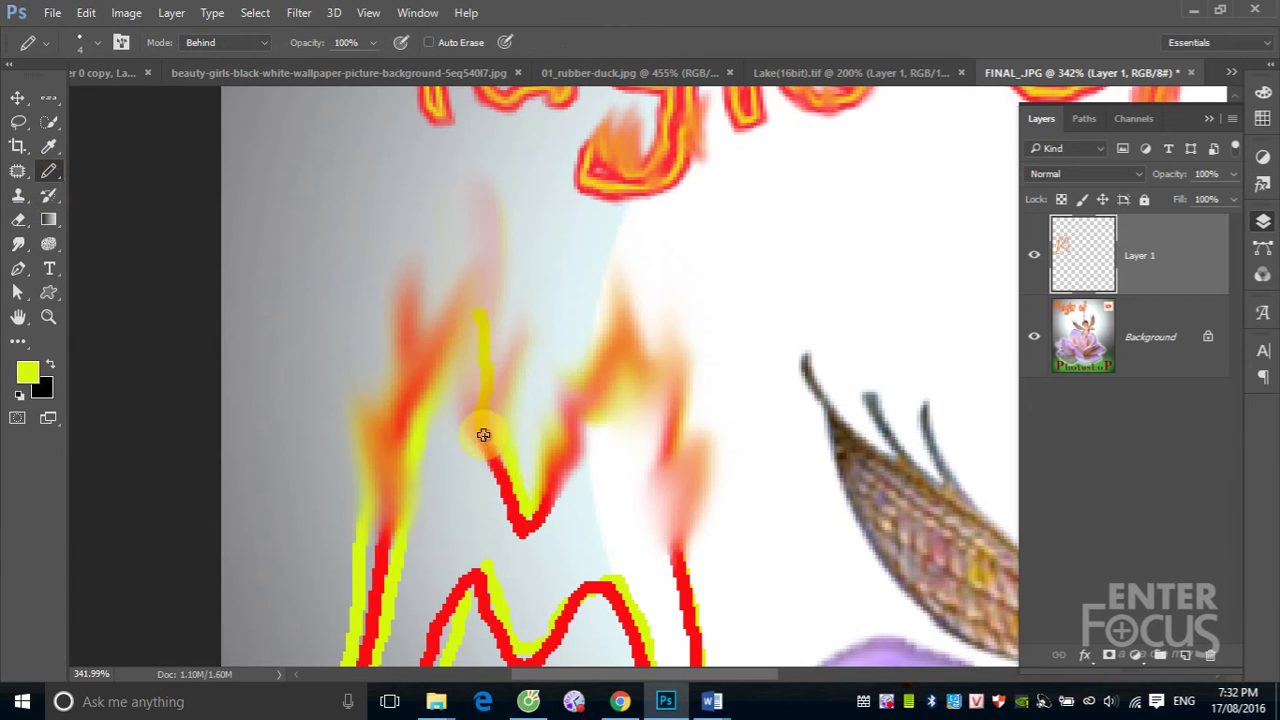
- Make bright red the foreground colour and pencil red lines up the middle and along the left flame
{"action": "left_click", "coordinate": [27, 373]}
{"action": "left_click", "coordinate": [655, 172]}
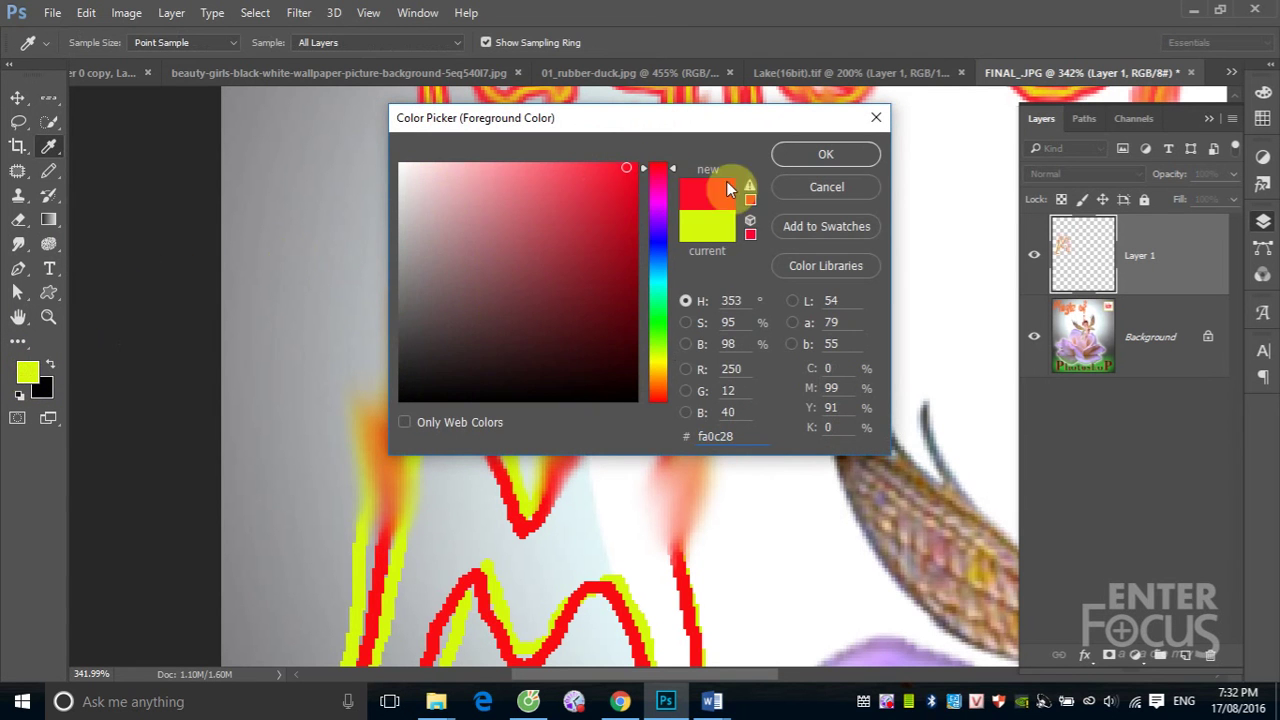
{"action": "key", "text": "Return"}
{"action": "left_click_drag", "start_coordinate": [472, 290], "coordinate": [469, 429]}
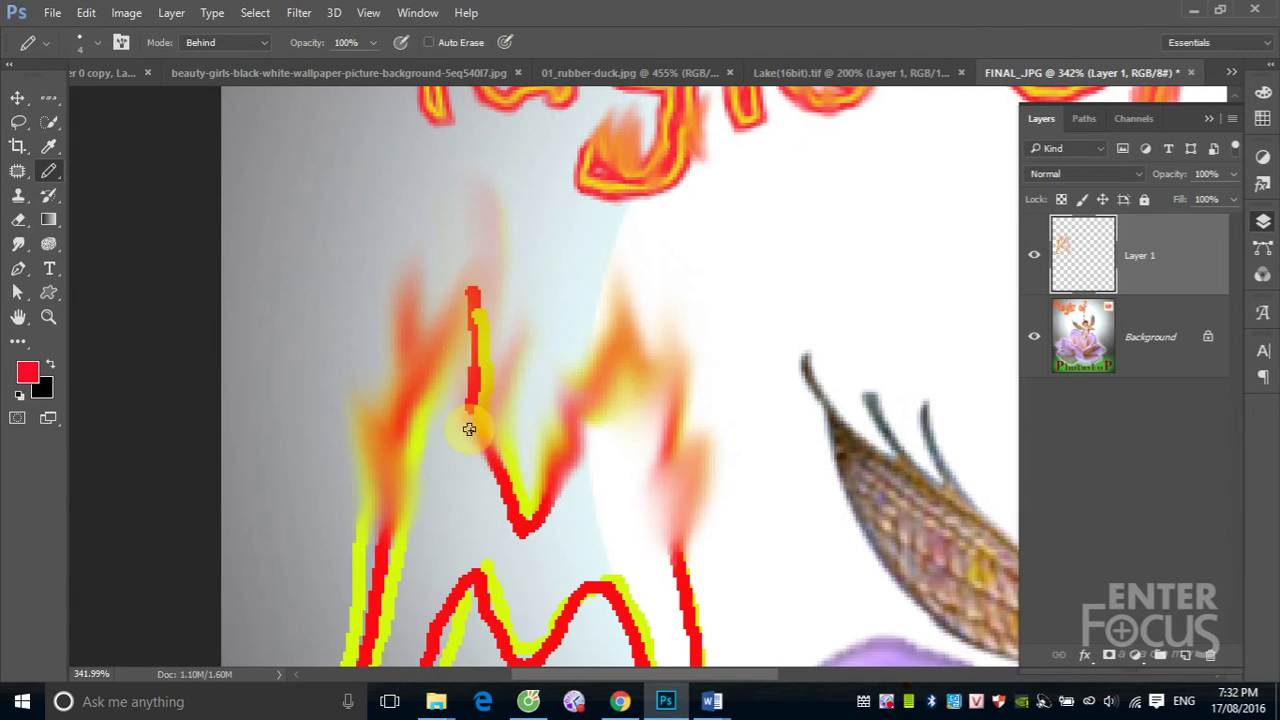
{"action": "mouse_move", "coordinate": [452, 322]}
{"action": "left_mouse_down"}
{"action": "mouse_move", "coordinate": [386, 434]}
{"action": "mouse_move", "coordinate": [386, 476]}
{"action": "left_mouse_up"}
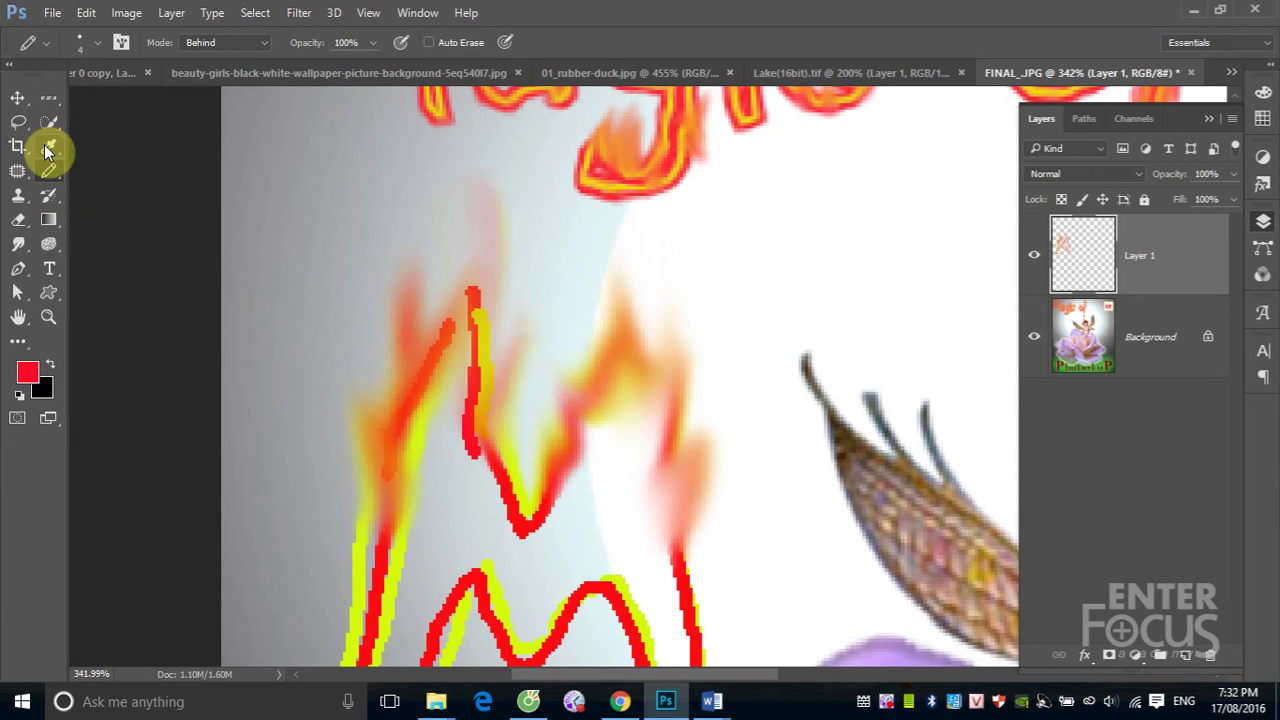
- Smudge the new red lines and lower M strokes into soft red-orange flames, undoing one smudge
{"action": "left_click", "coordinate": [18, 244]}
{"action": "mouse_move", "coordinate": [437, 369]}
{"action": "left_mouse_down"}
{"action": "mouse_move", "coordinate": [467, 320]}
{"action": "mouse_move", "coordinate": [466, 190]}
{"action": "left_mouse_up"}
{"action": "mouse_move", "coordinate": [477, 356]}
{"action": "left_mouse_down"}
{"action": "mouse_move", "coordinate": [474, 417]}
{"action": "mouse_move", "coordinate": [497, 474]}
{"action": "mouse_move", "coordinate": [496, 343]}
{"action": "left_mouse_up"}
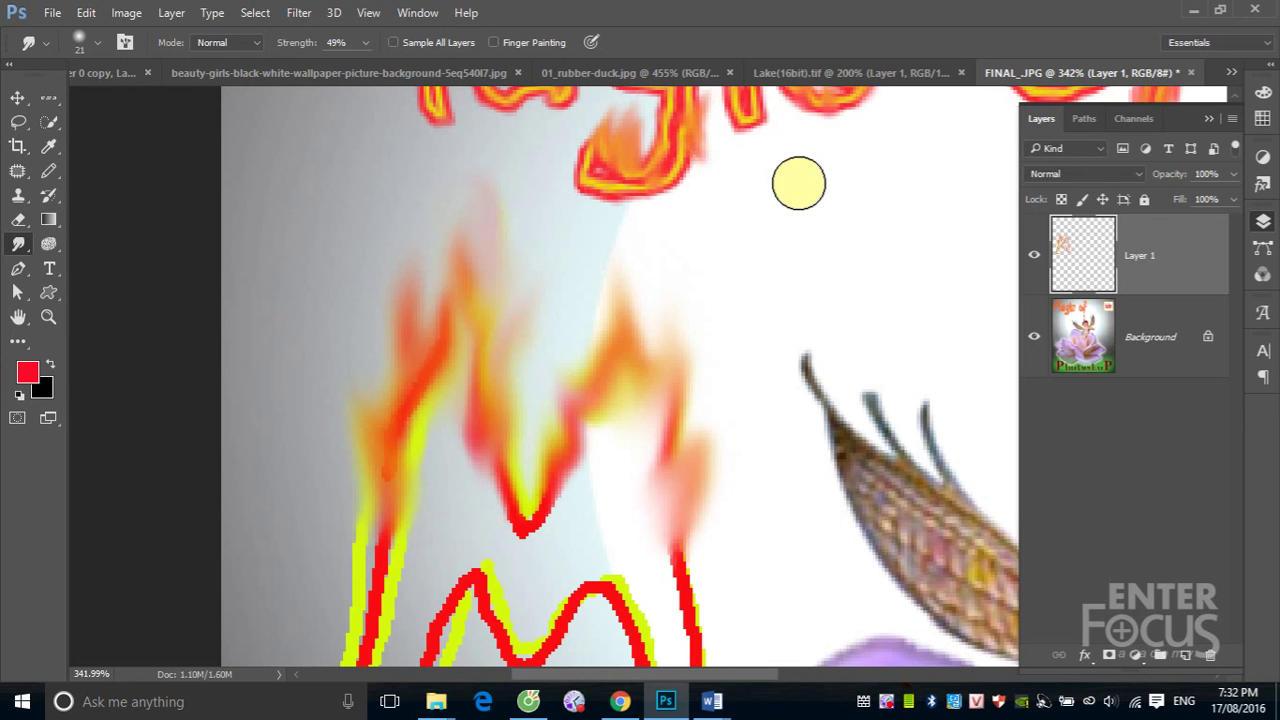
{"action": "mouse_move", "coordinate": [488, 598]}
{"action": "left_mouse_down"}
{"action": "mouse_move", "coordinate": [497, 612]}
{"action": "mouse_move", "coordinate": [451, 529]}
{"action": "mouse_move", "coordinate": [509, 641]}
{"action": "mouse_move", "coordinate": [594, 557]}
{"action": "mouse_move", "coordinate": [606, 520]}
{"action": "mouse_move", "coordinate": [581, 555]}
{"action": "mouse_move", "coordinate": [614, 477]}
{"action": "mouse_move", "coordinate": [631, 603]}
{"action": "mouse_move", "coordinate": [634, 537]}
{"action": "mouse_move", "coordinate": [681, 580]}
{"action": "left_mouse_up"}
{"action": "key", "text": "ctrl+z"}
{"action": "mouse_move", "coordinate": [527, 505]}
{"action": "left_mouse_down"}
{"action": "mouse_move", "coordinate": [523, 494]}
{"action": "mouse_move", "coordinate": [541, 505]}
{"action": "left_mouse_up"}
{"action": "left_click_drag", "start_coordinate": [678, 535], "coordinate": [697, 500]}
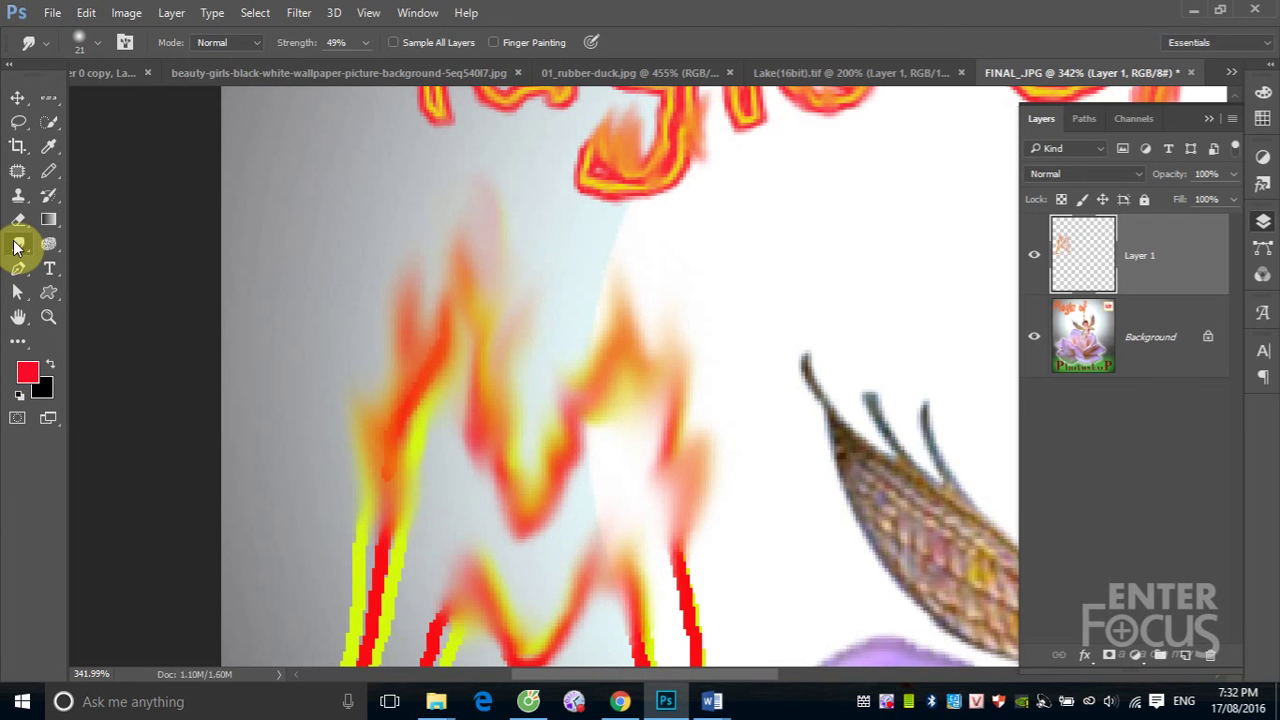
{"action": "left_click", "coordinate": [16, 246]}
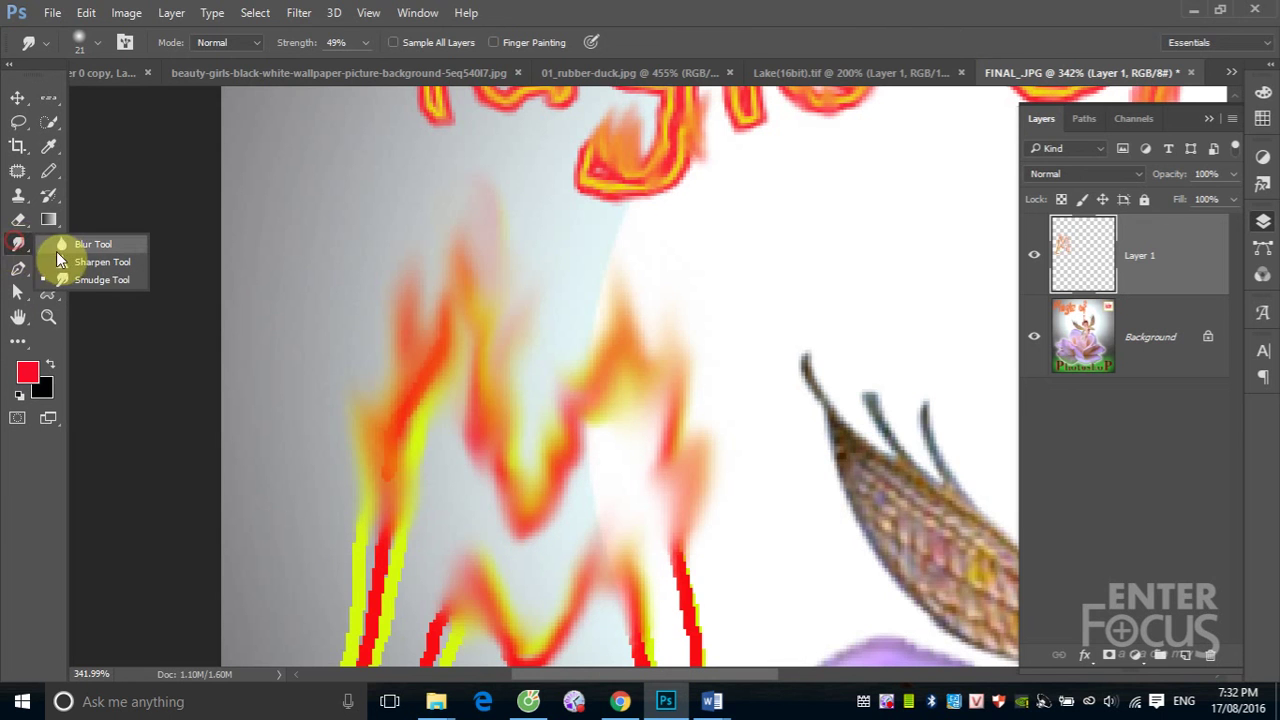